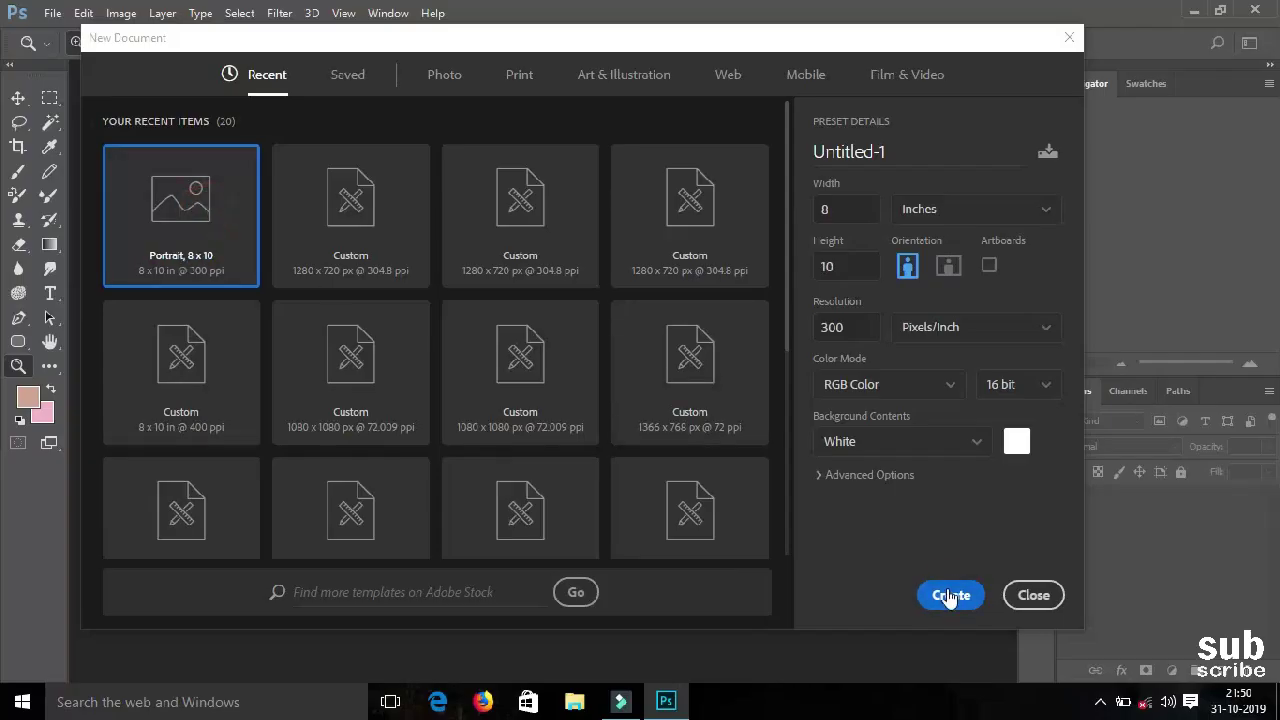
Create a blank portrait document and open the DSC_1111 sparkler photo
left_click(948, 595)
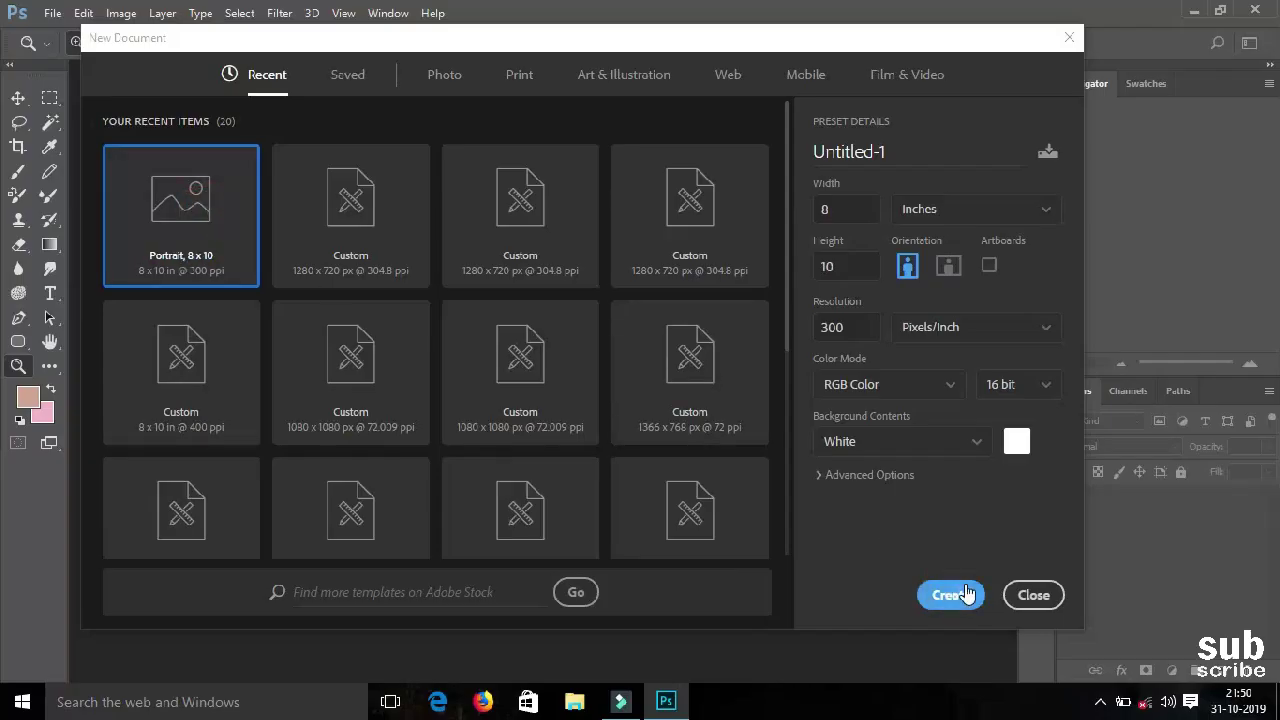
left_click(57, 16)
left_click(77, 58)
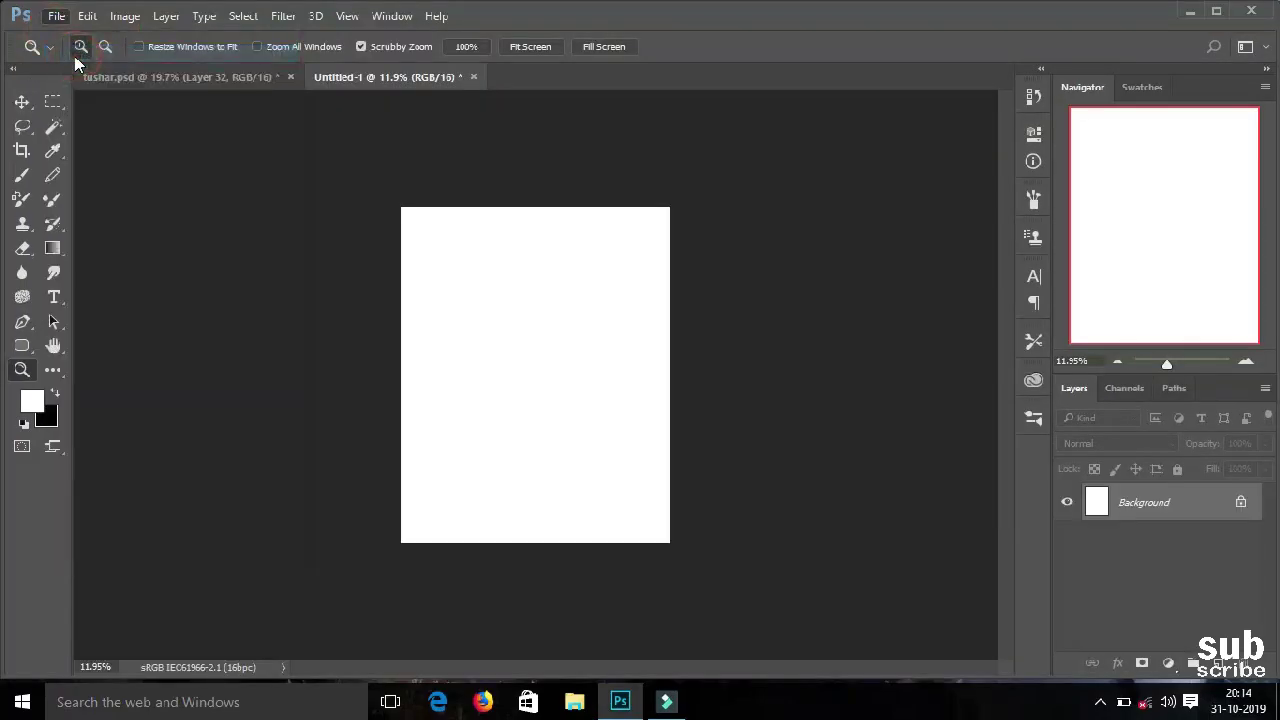
scroll(588, 462, "down", 2)
double_click(565, 310)
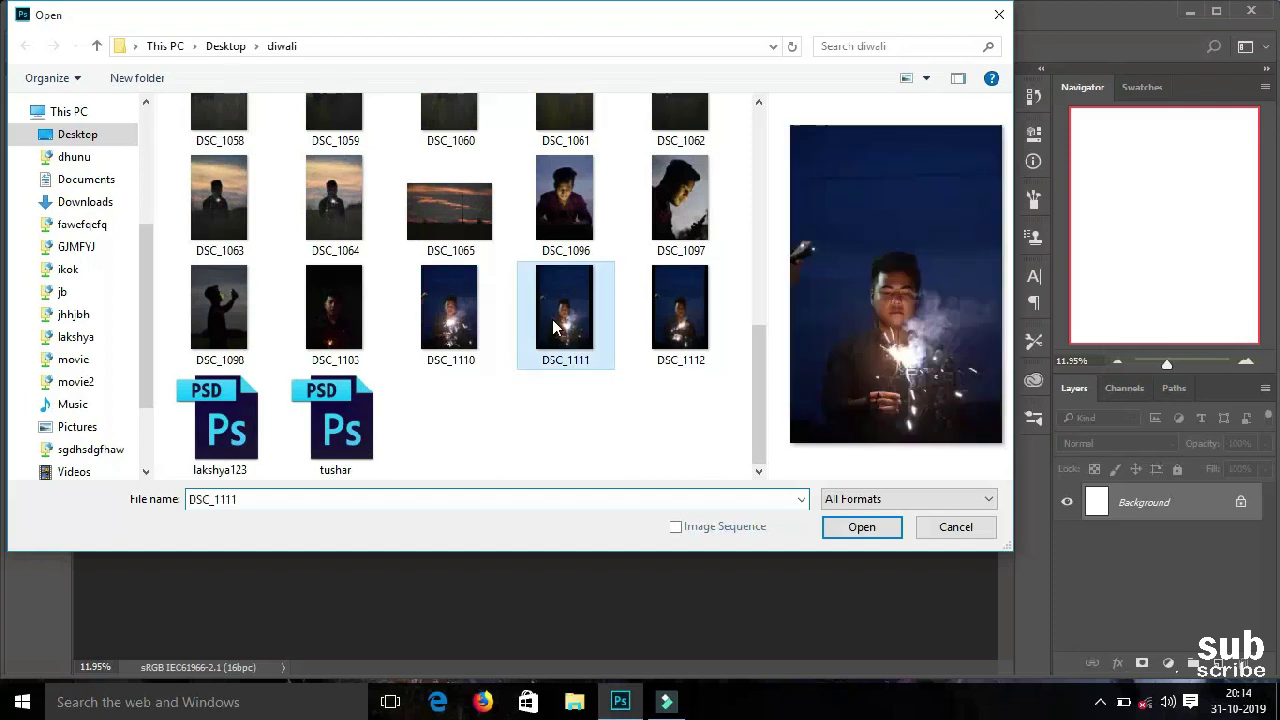
Bring the sparkler photo into Untitled-1 as a new layer scaled to 61%
mouse_move(1140, 502)
left_mouse_down()
mouse_move(612, 287)
mouse_move(617, 274)
left_mouse_up()
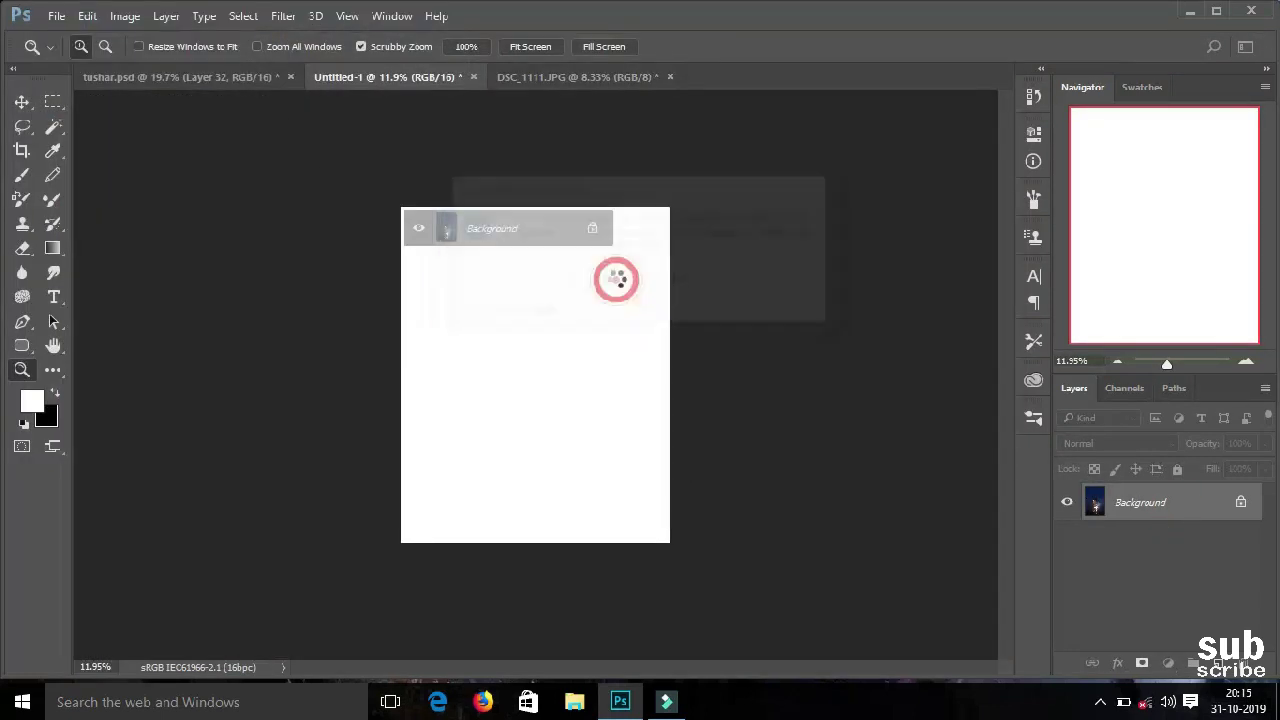
left_click_drag(694, 411, 601, 310)
key("ctrl+t")
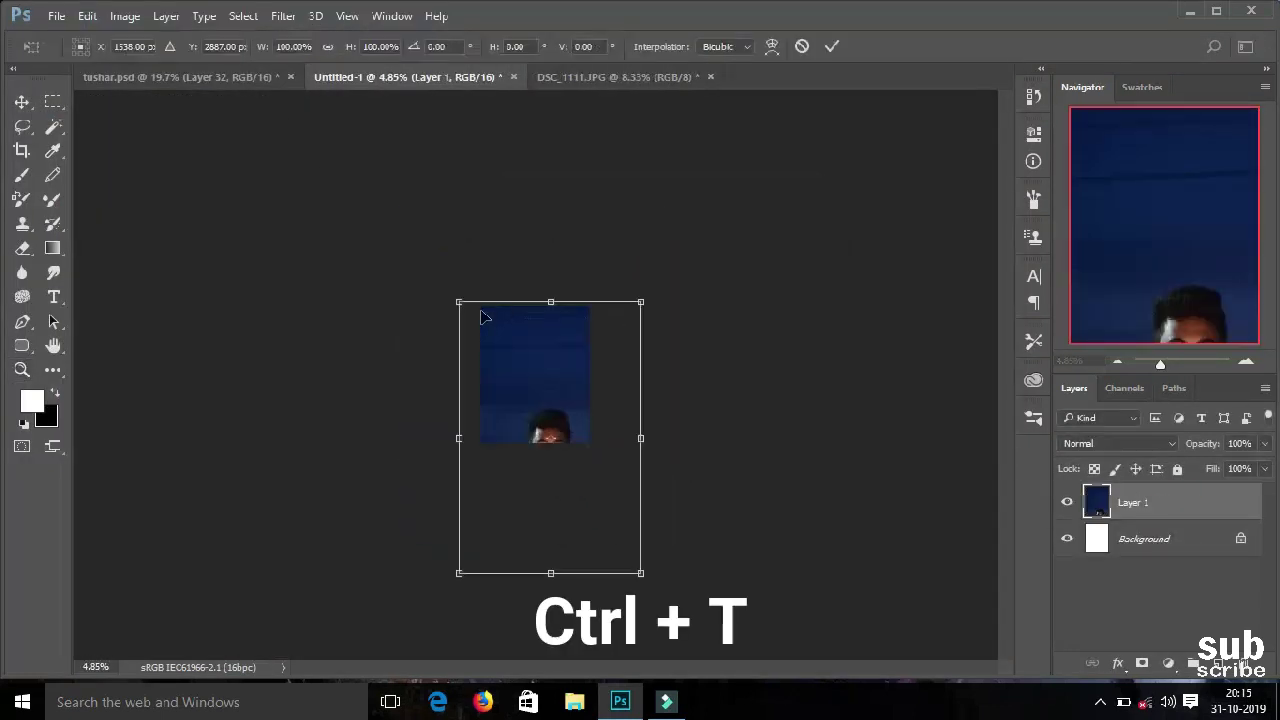
left_click_drag(458, 301, 484, 256)
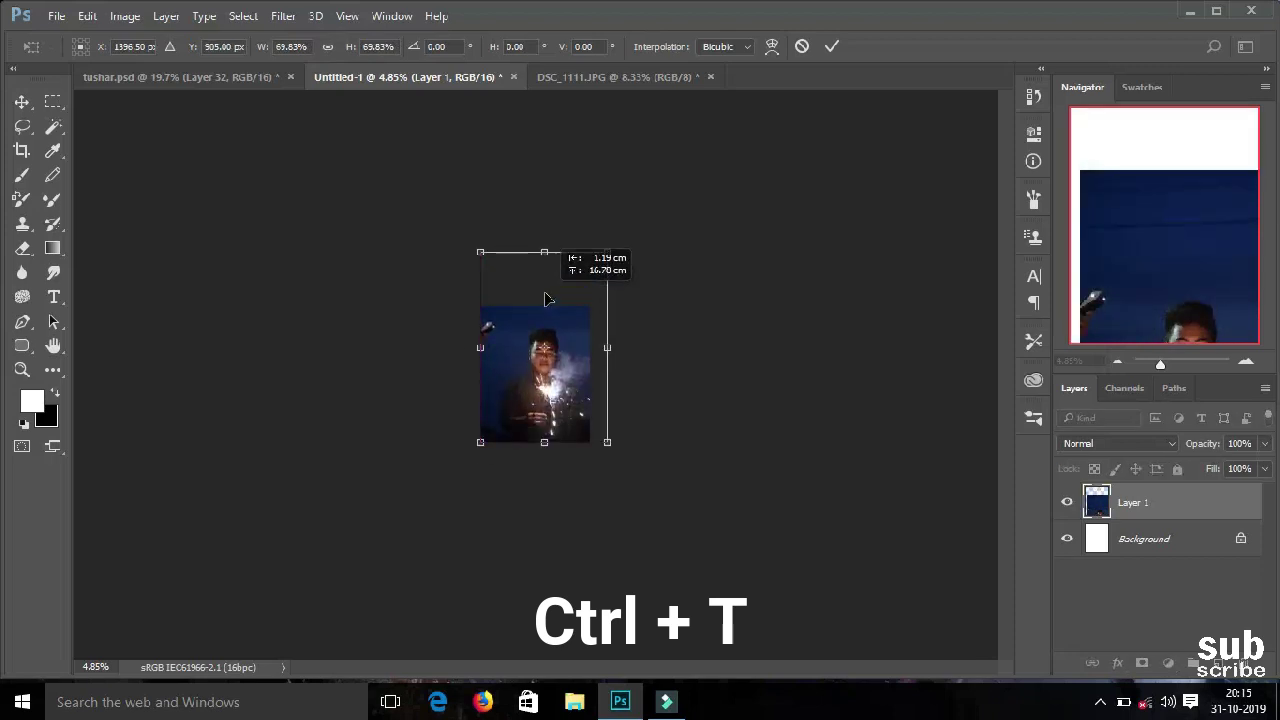
left_click_drag(605, 256, 591, 289)
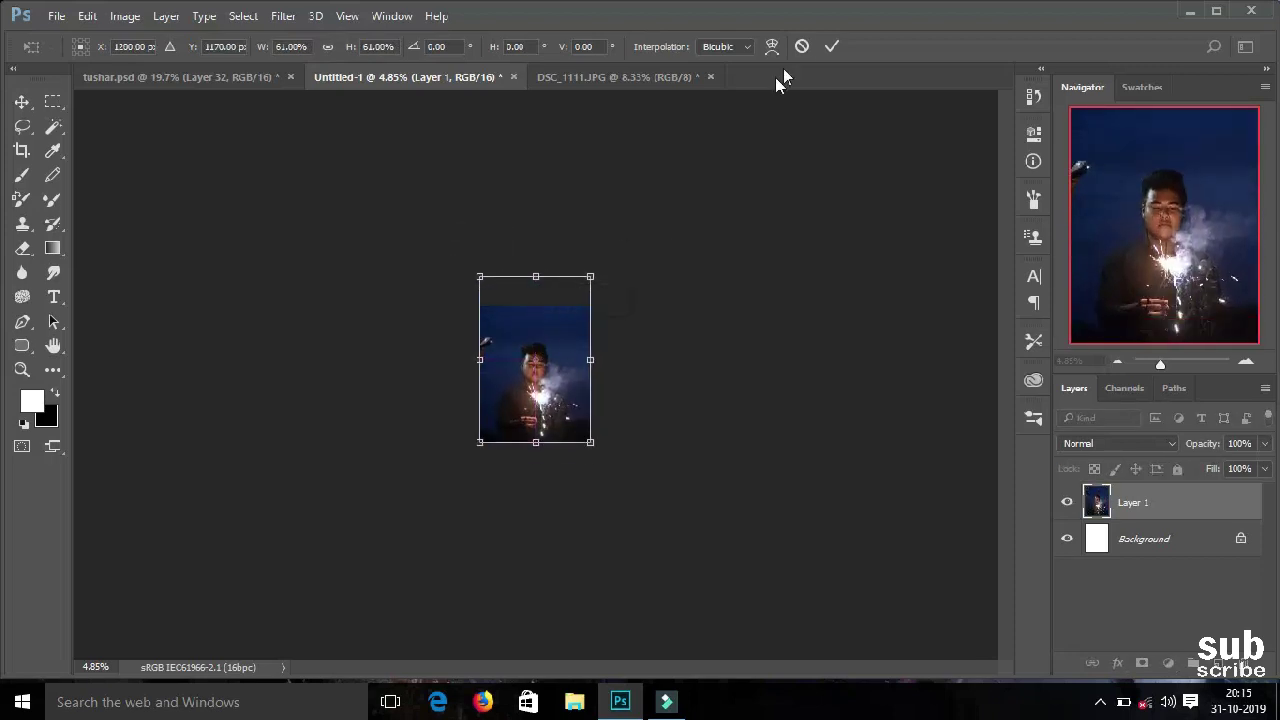
left_click(832, 46)
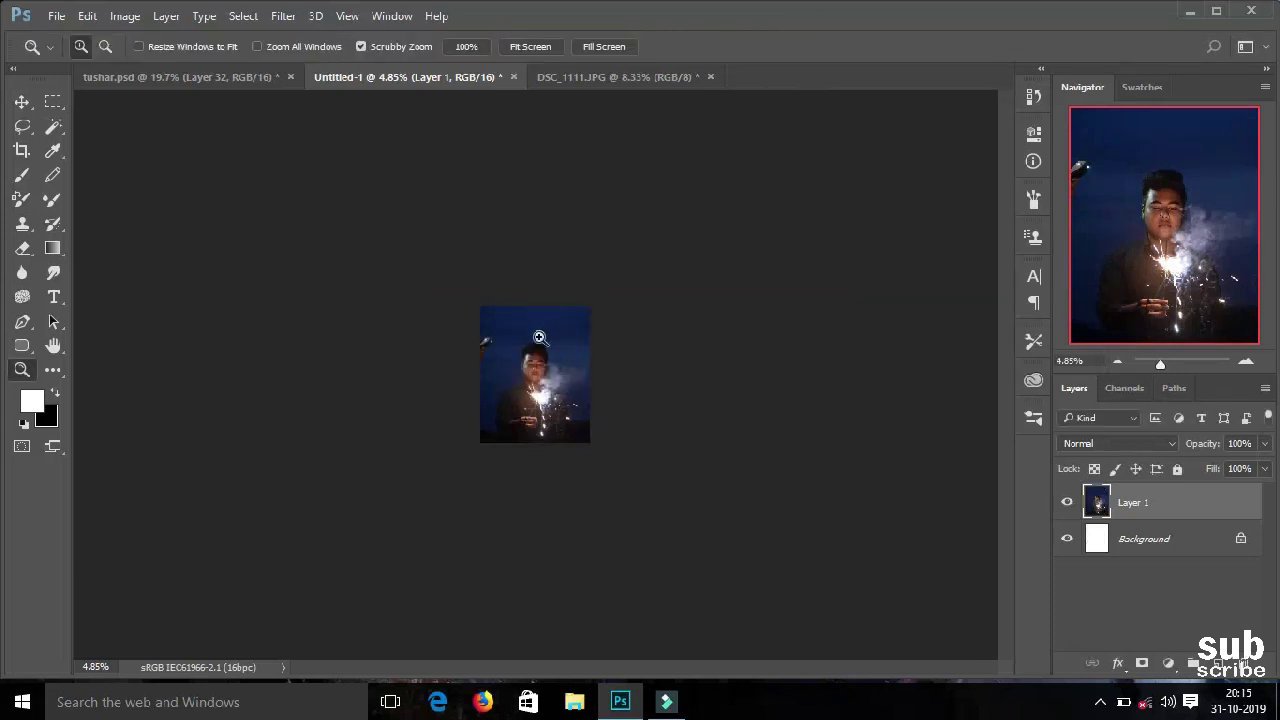
Lasso the phone at the photo's left edge and Content-Aware fill it with sky
mouse_move(654, 503)
left_mouse_down()
mouse_move(537, 384)
mouse_move(389, 337)
left_mouse_up()
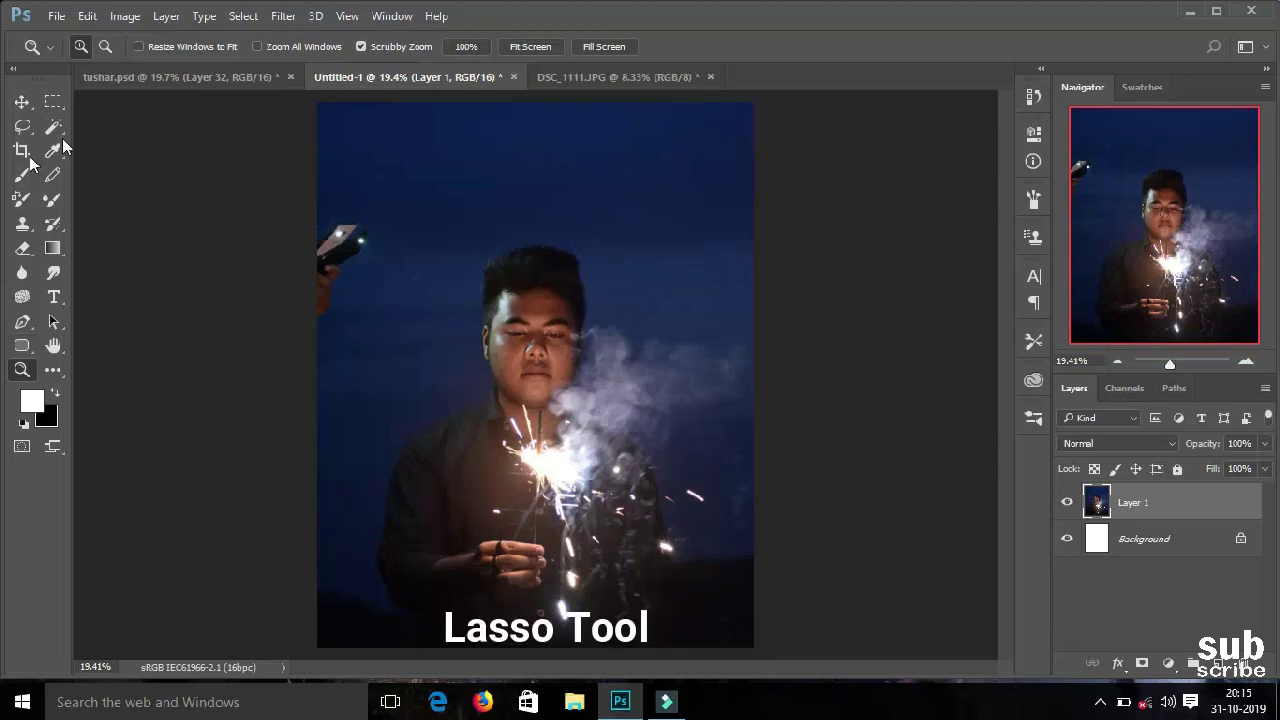
left_click(22, 126)
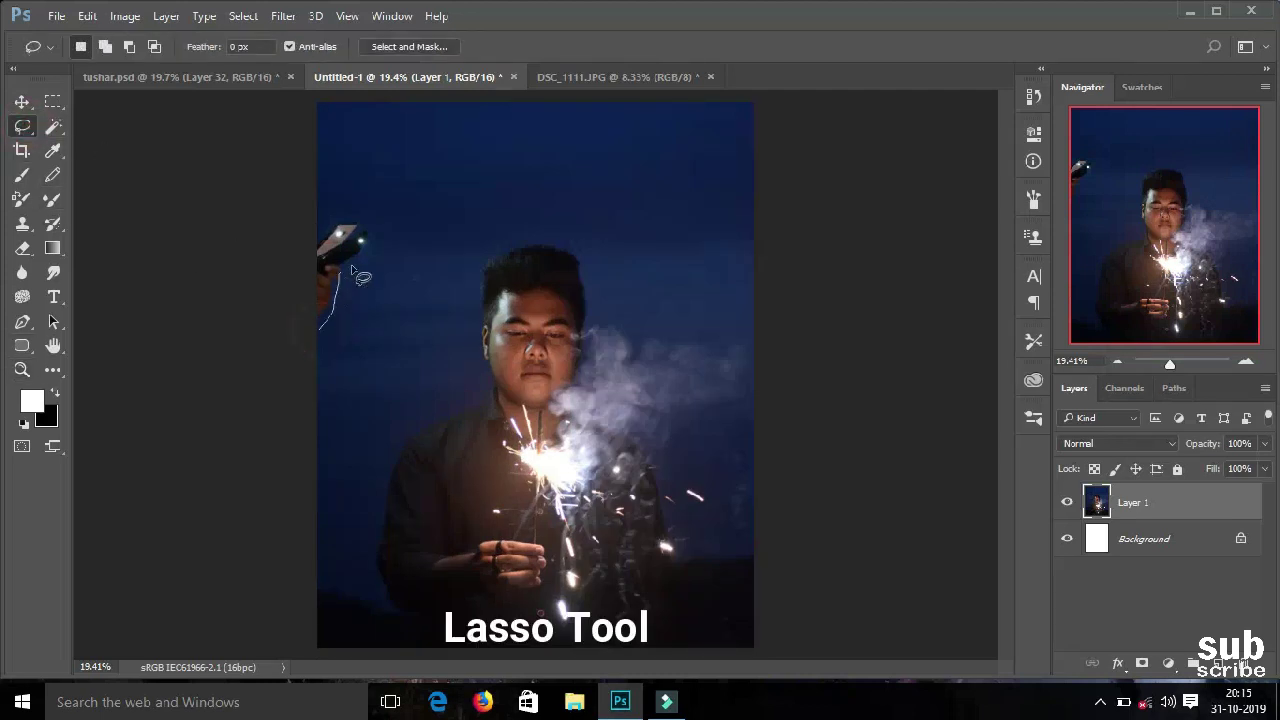
left_click_drag(370, 220, 303, 256)
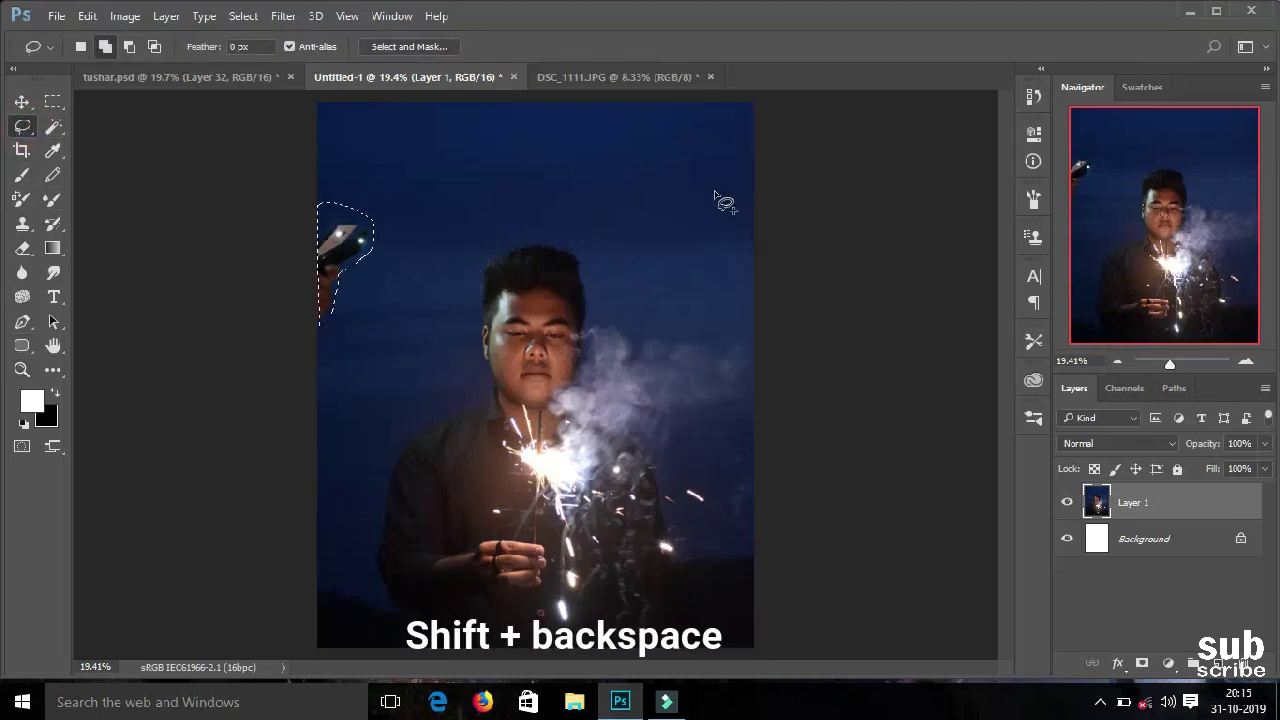
key("shift+BackSpace")
left_click(1021, 170)
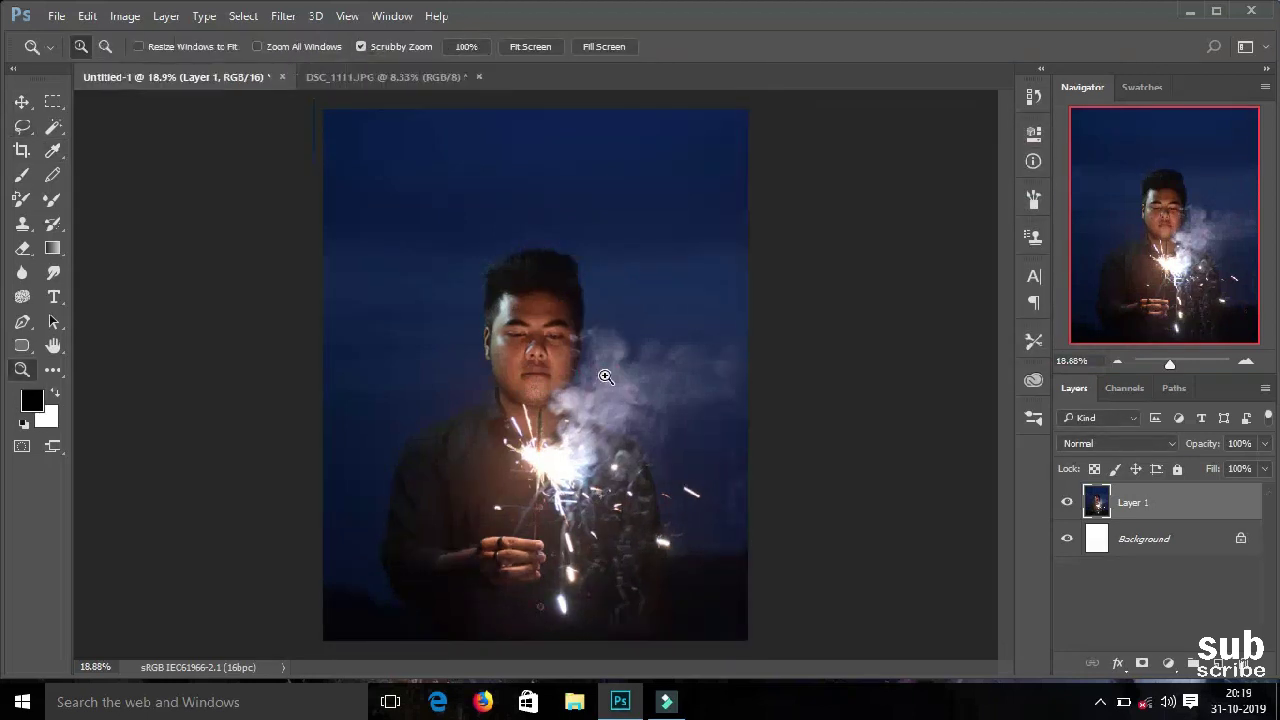
scroll(529, 377, "up", 4)
scroll(414, 394, "down", 6)
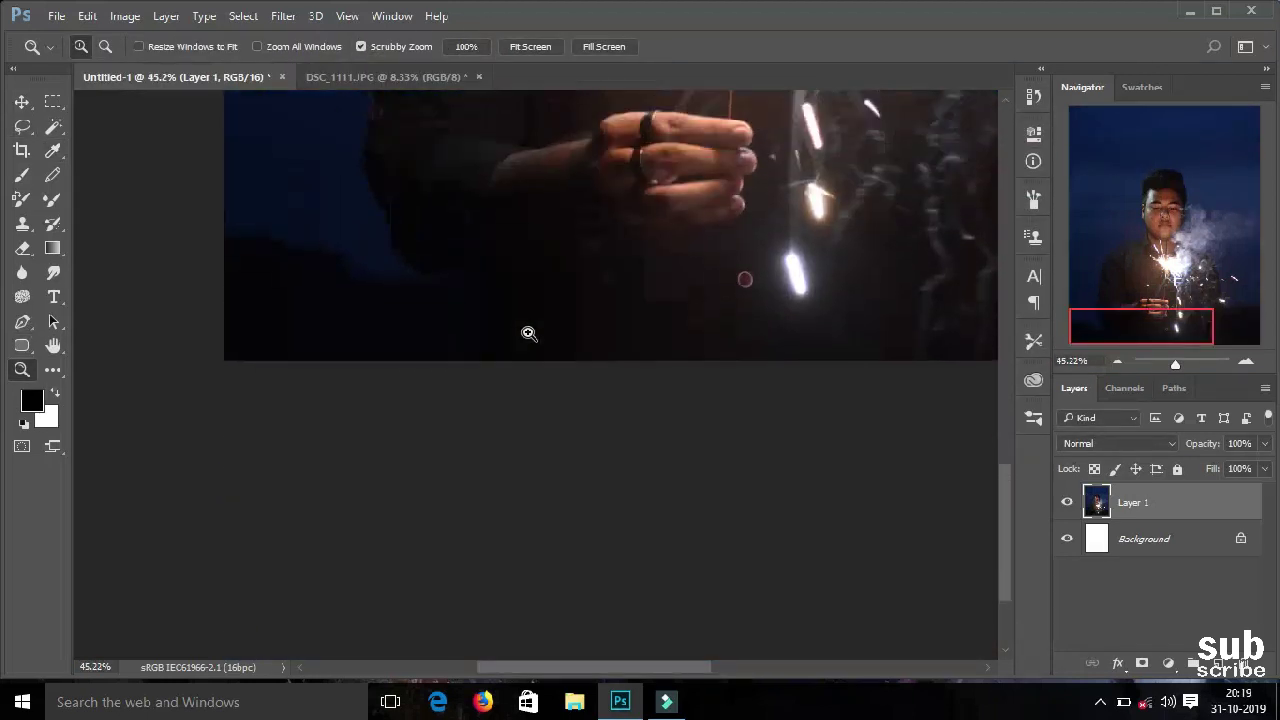
scroll(530, 320, "up", 5)
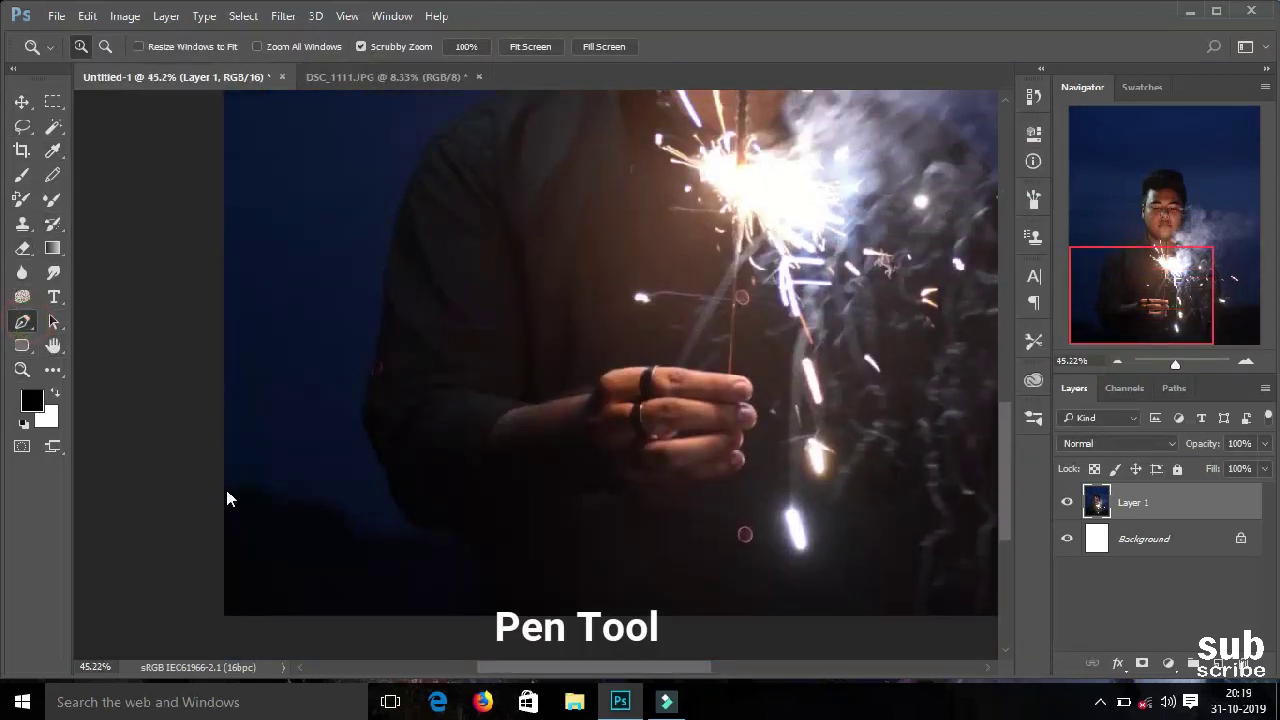
Trace a Pen path around the man, sparkler and smoke, then load it as a selection
left_click(224, 488)
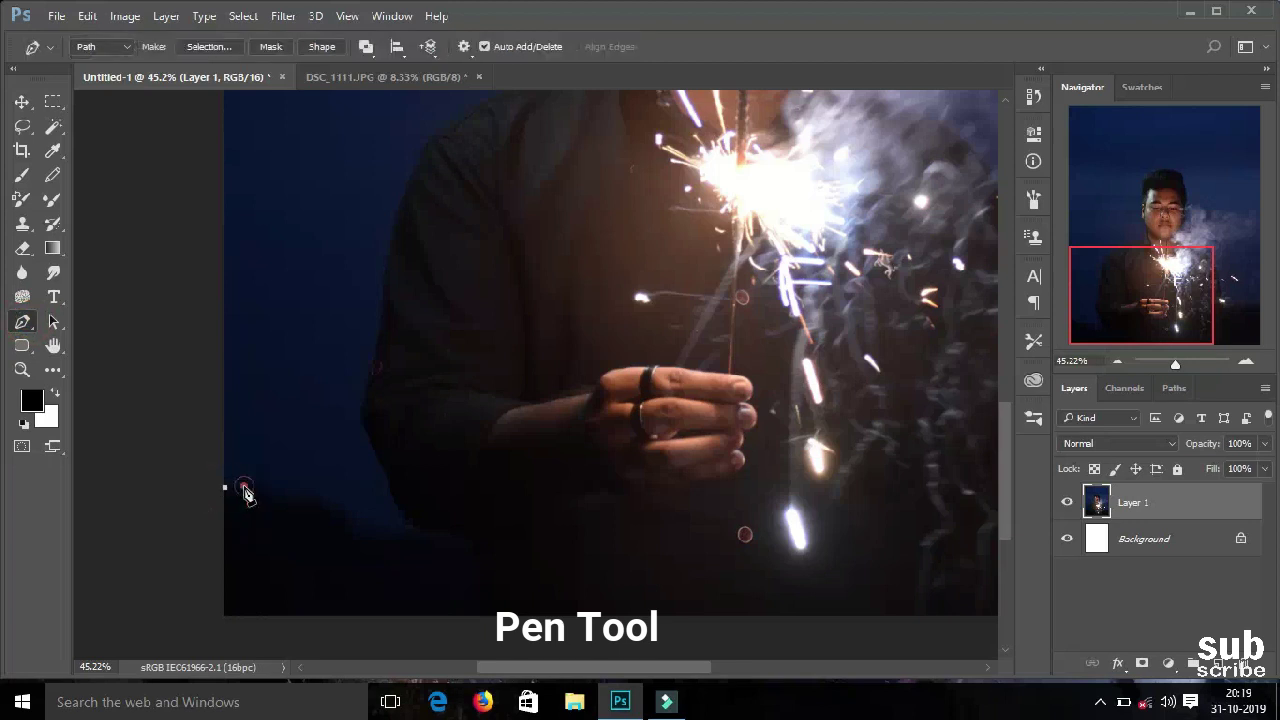
left_click(291, 507)
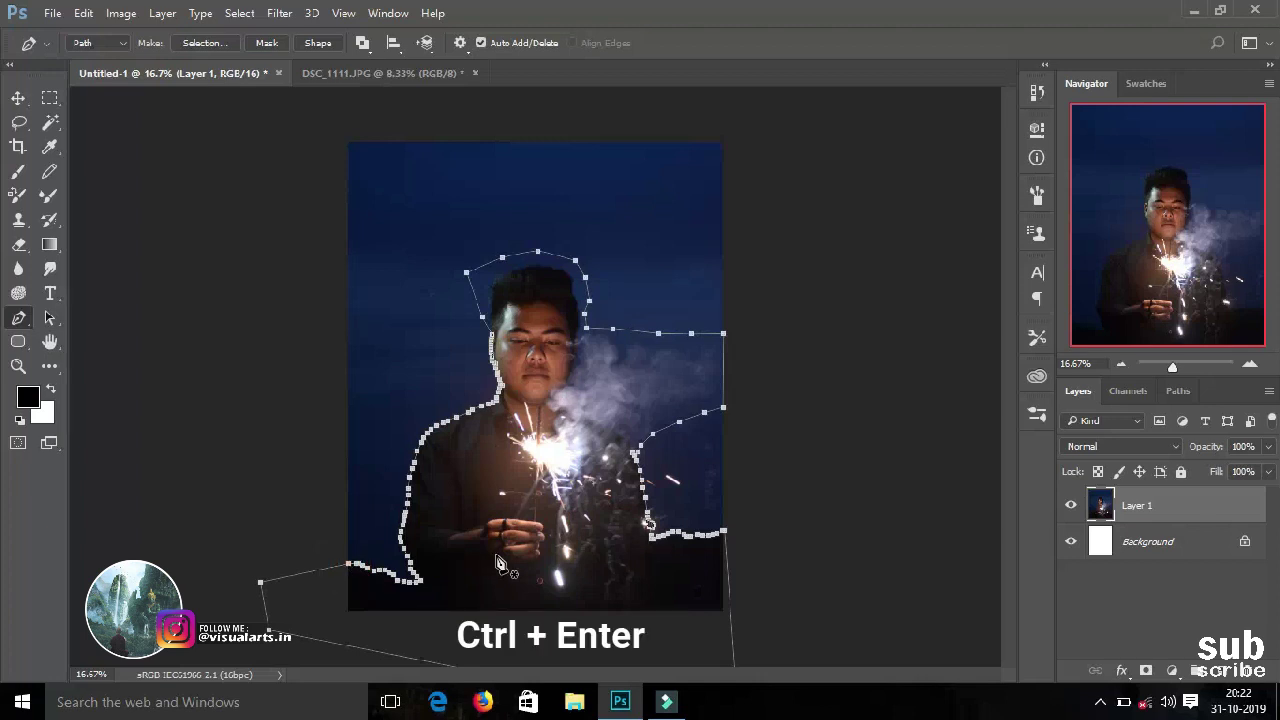
key("ctrl+Return")
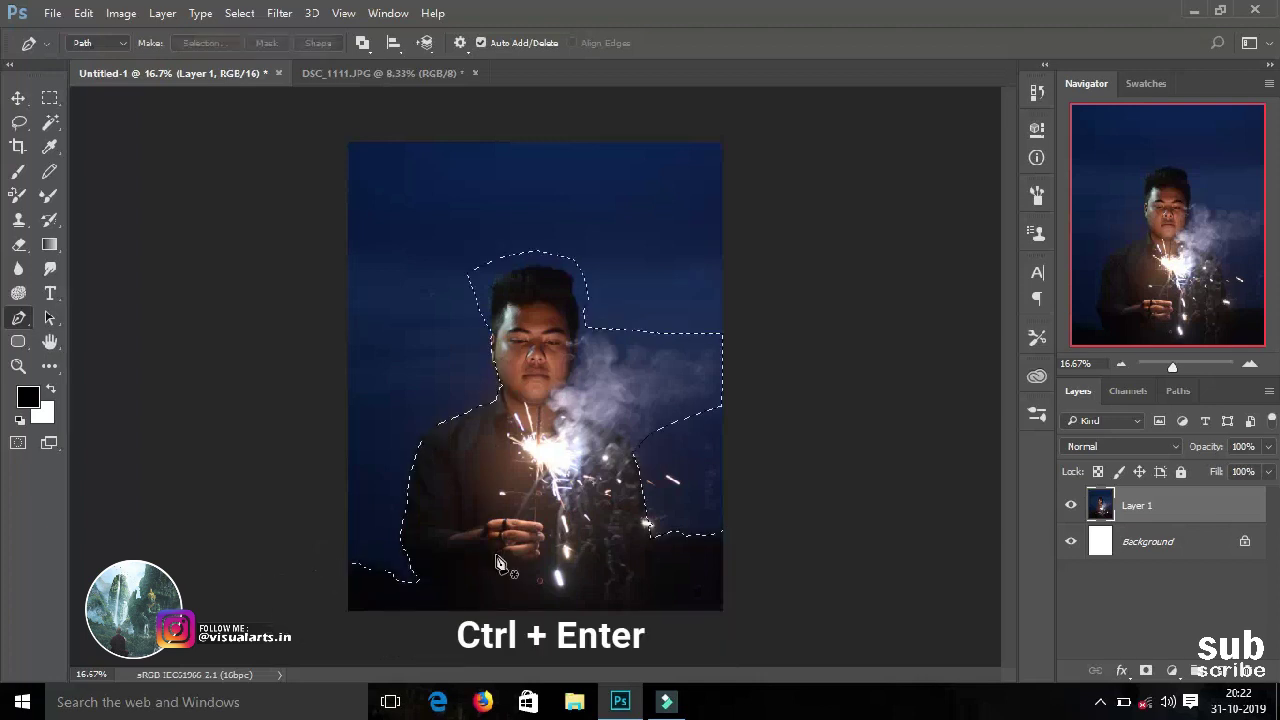
In Select and Mask, zoom on the face and ready a larger Refine Edge Brush
left_click(241, 13)
left_click(266, 237)
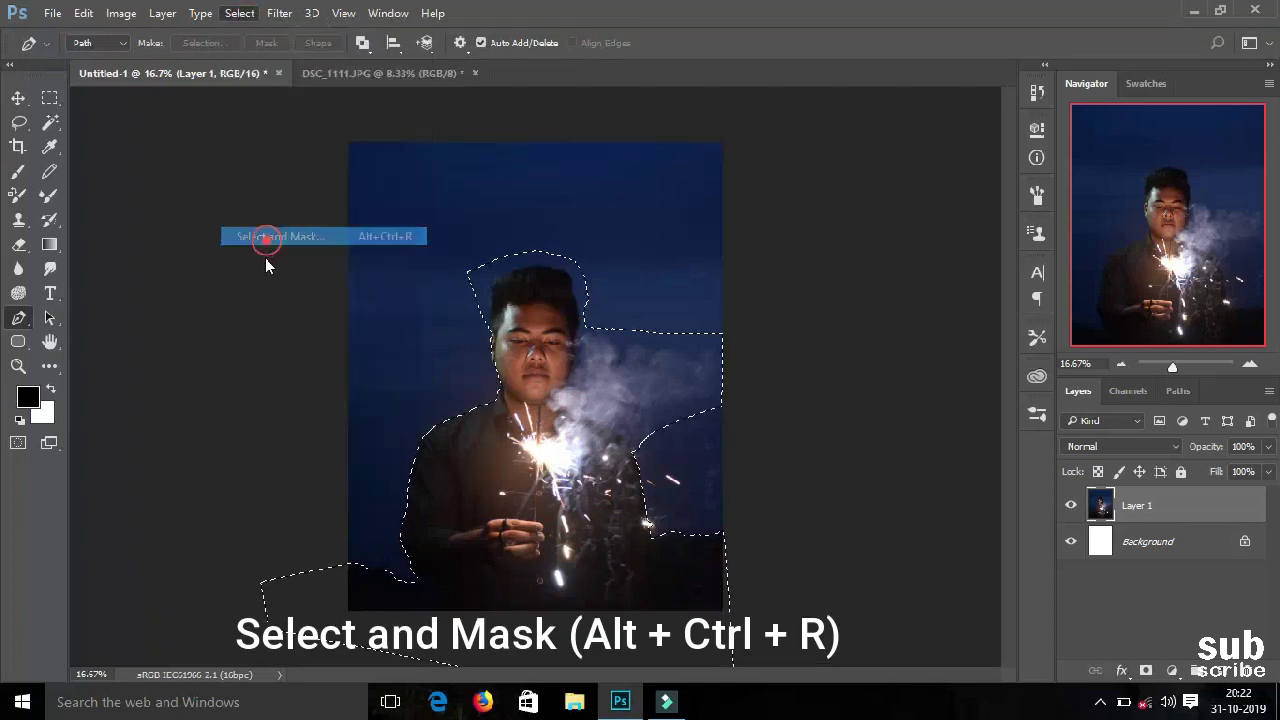
key("z")
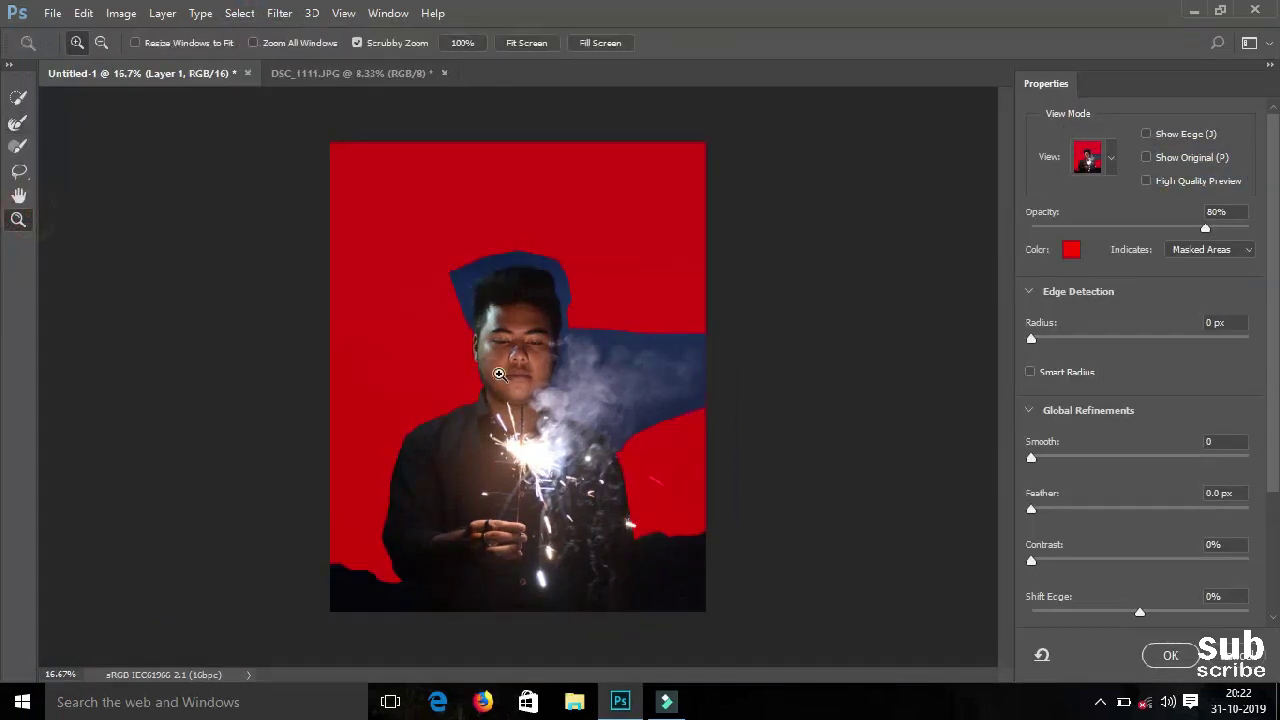
left_click_drag(499, 374, 560, 372)
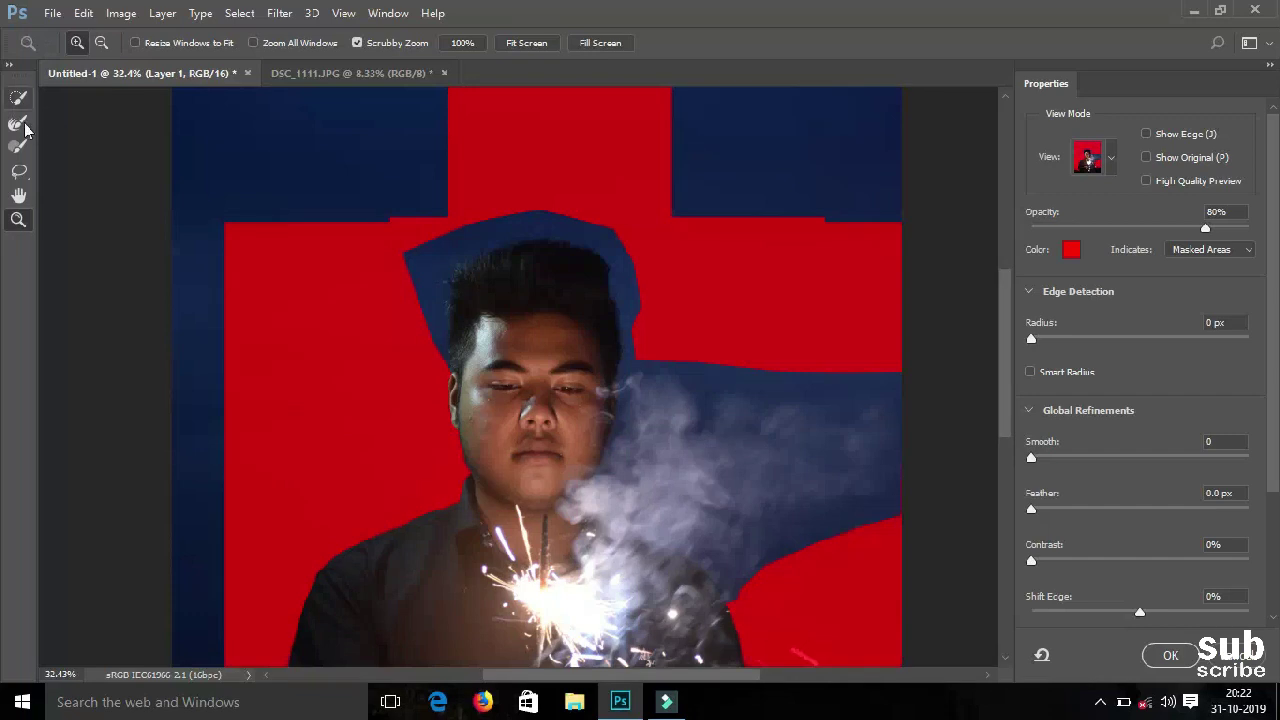
left_click(15, 126)
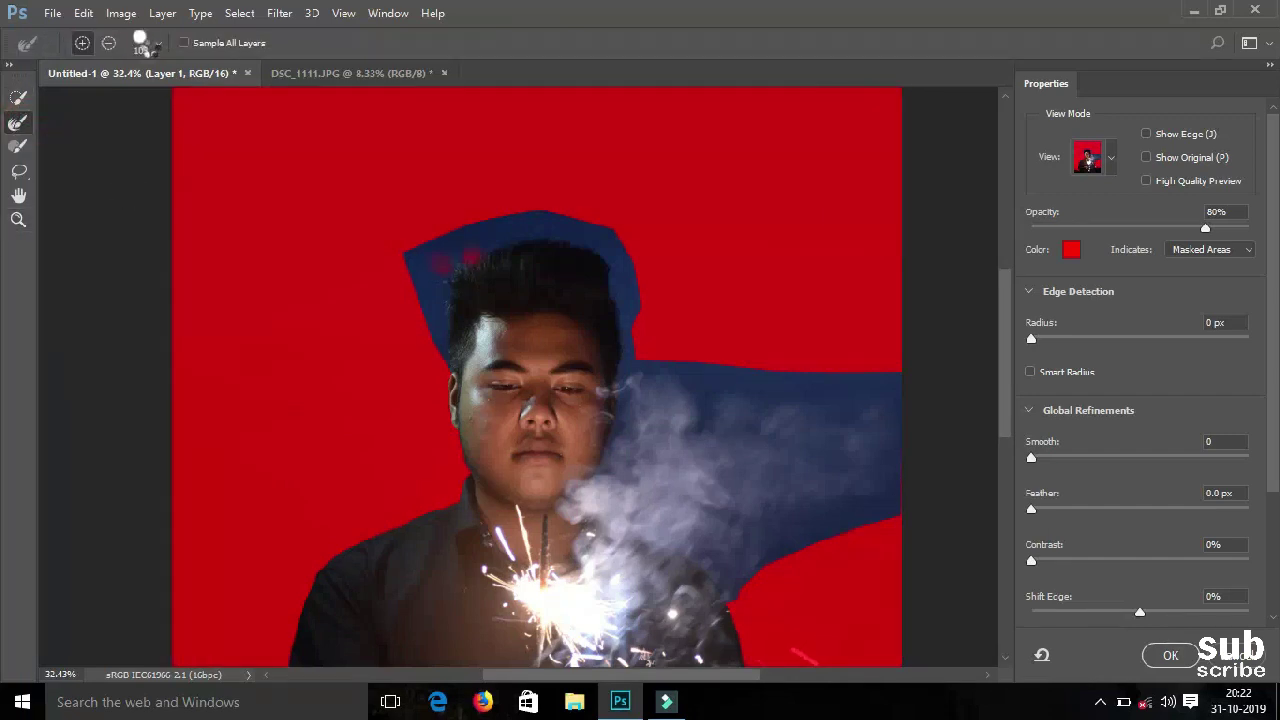
left_click(158, 46)
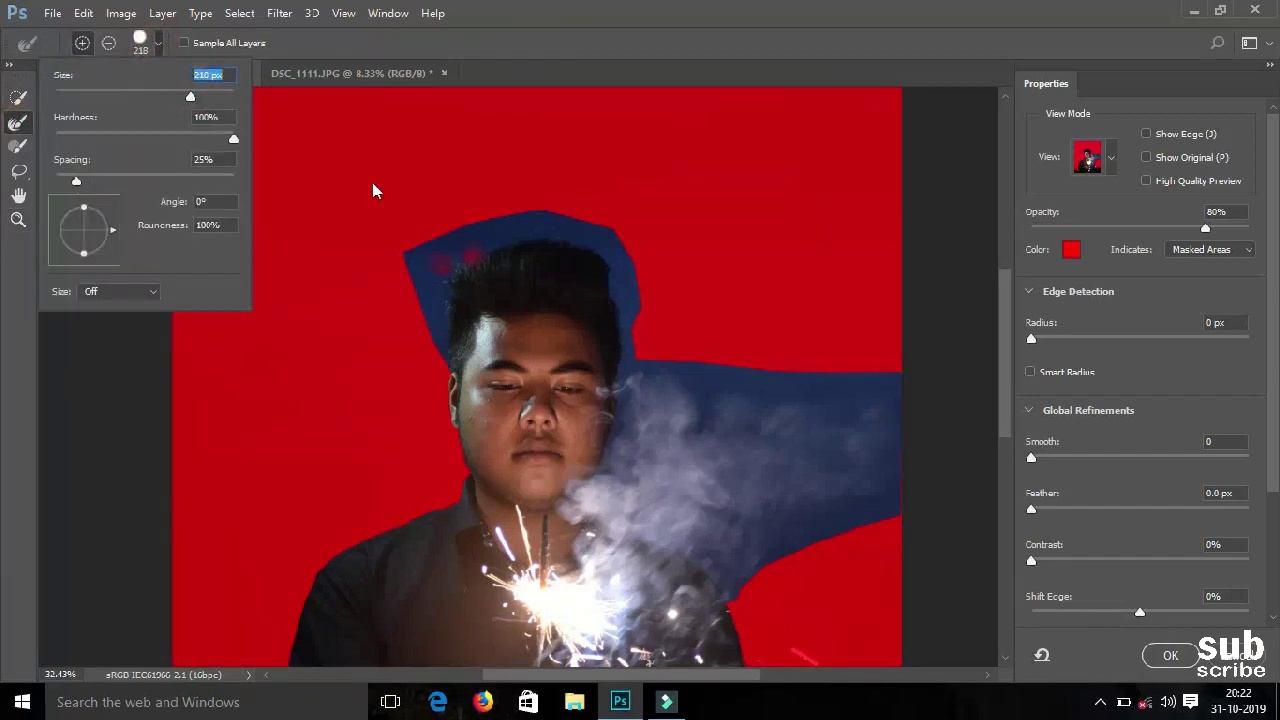
key("Return")
Refine the hair and smoke edges with a brush of about 191, then apply the selection
left_click_drag(497, 240, 494, 237)
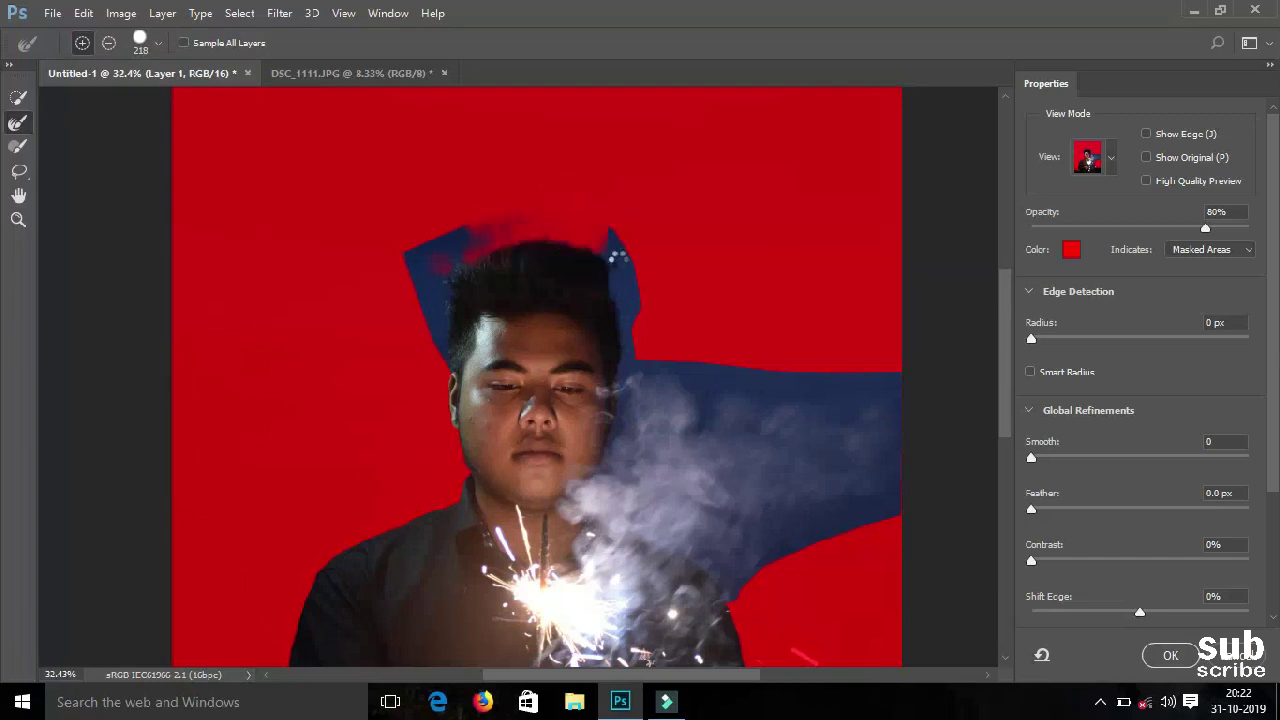
left_click_drag(633, 315, 639, 366)
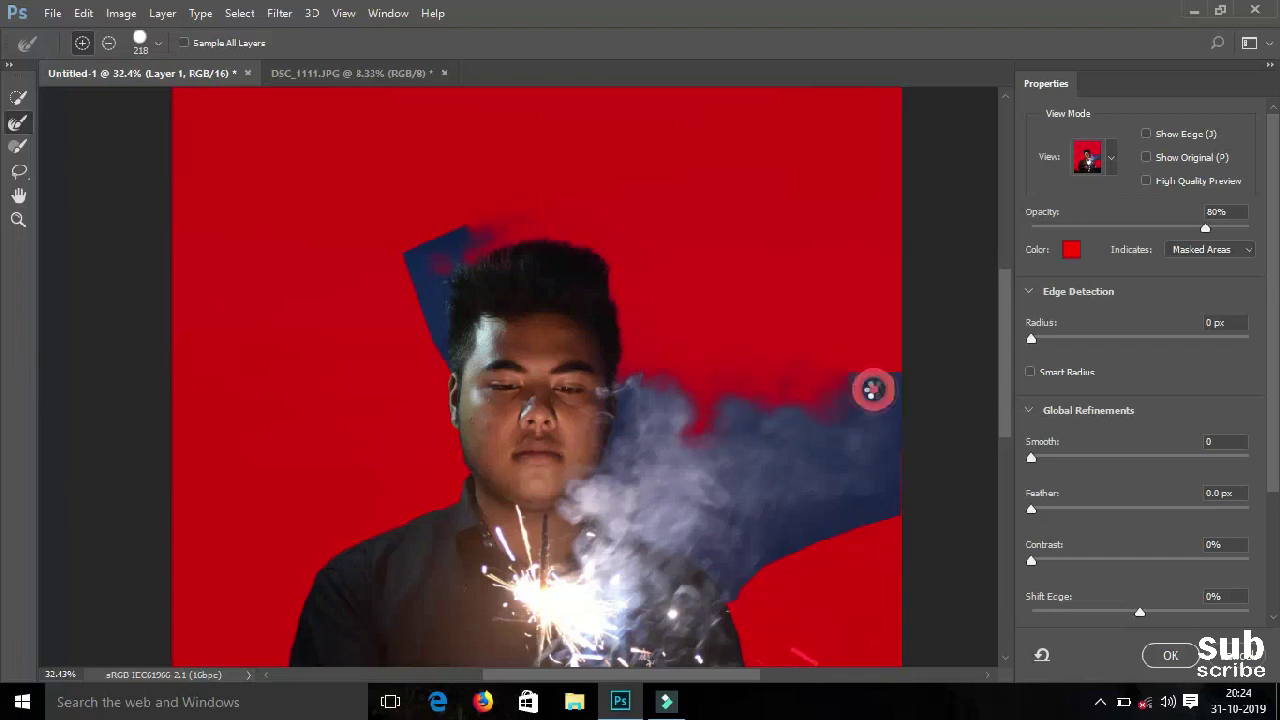
left_click(871, 386)
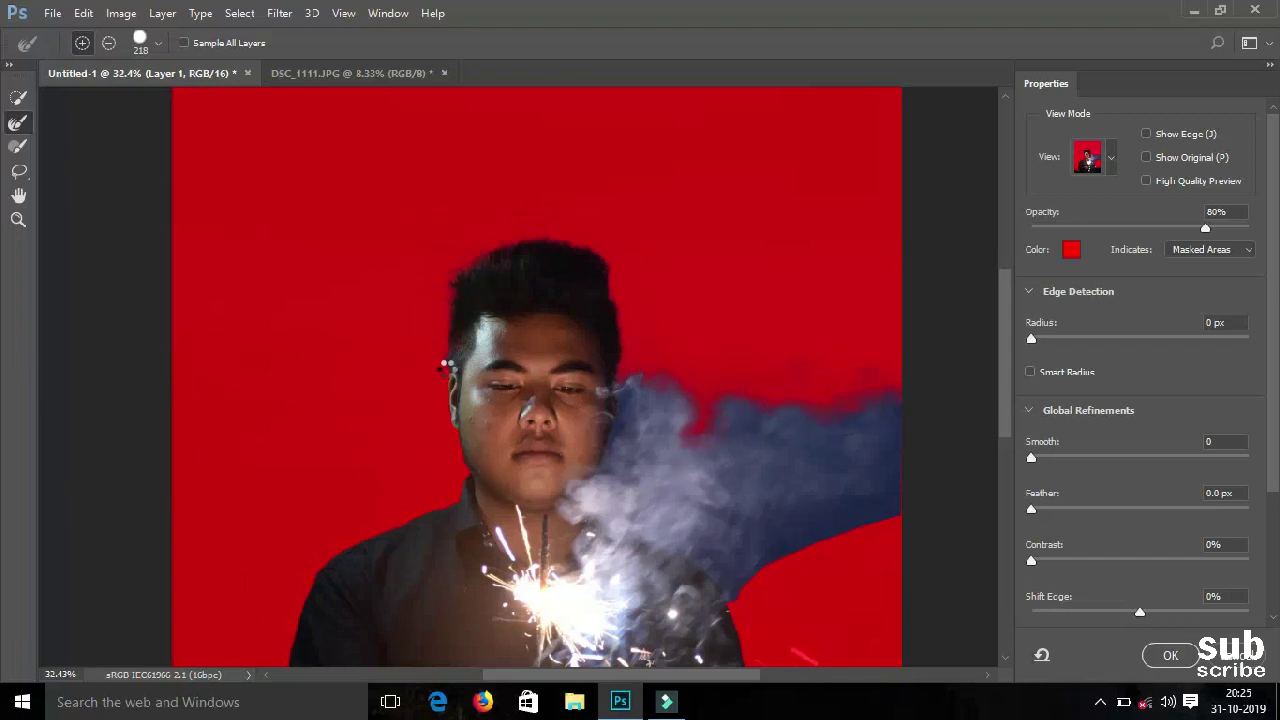
left_click(158, 46)
left_click(83, 43)
left_click(158, 46)
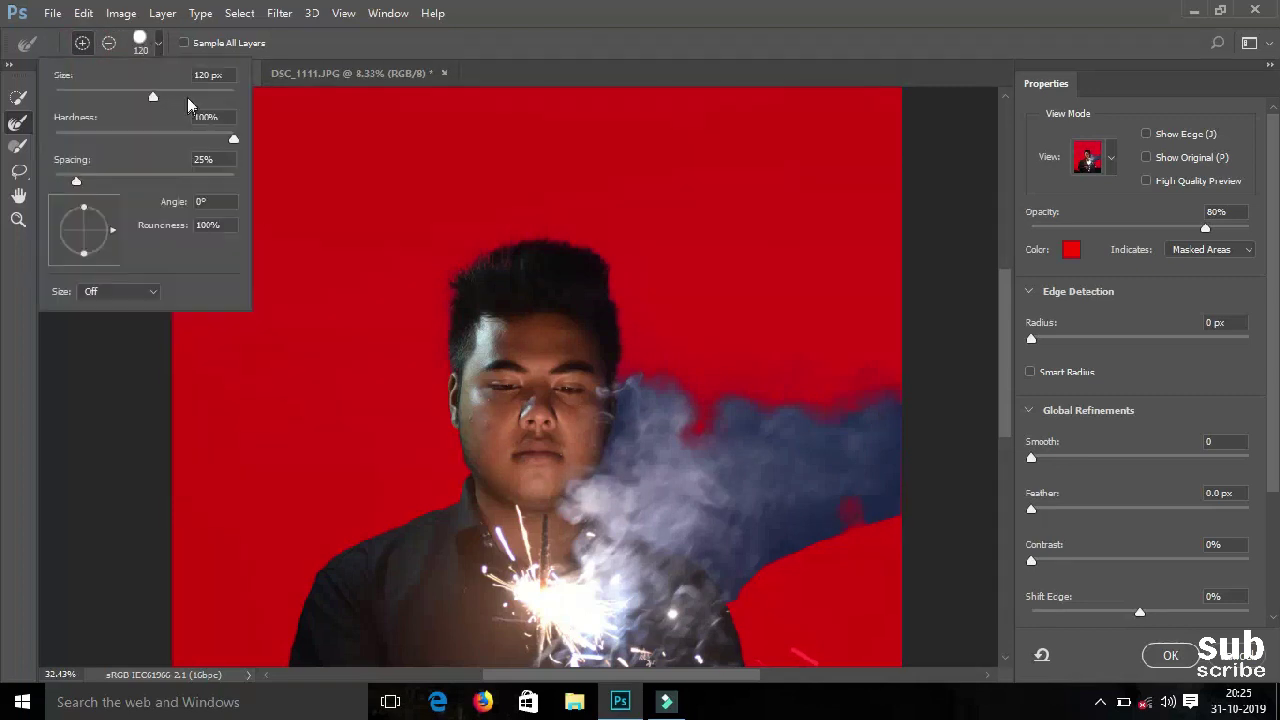
left_click_drag(175, 103, 194, 103)
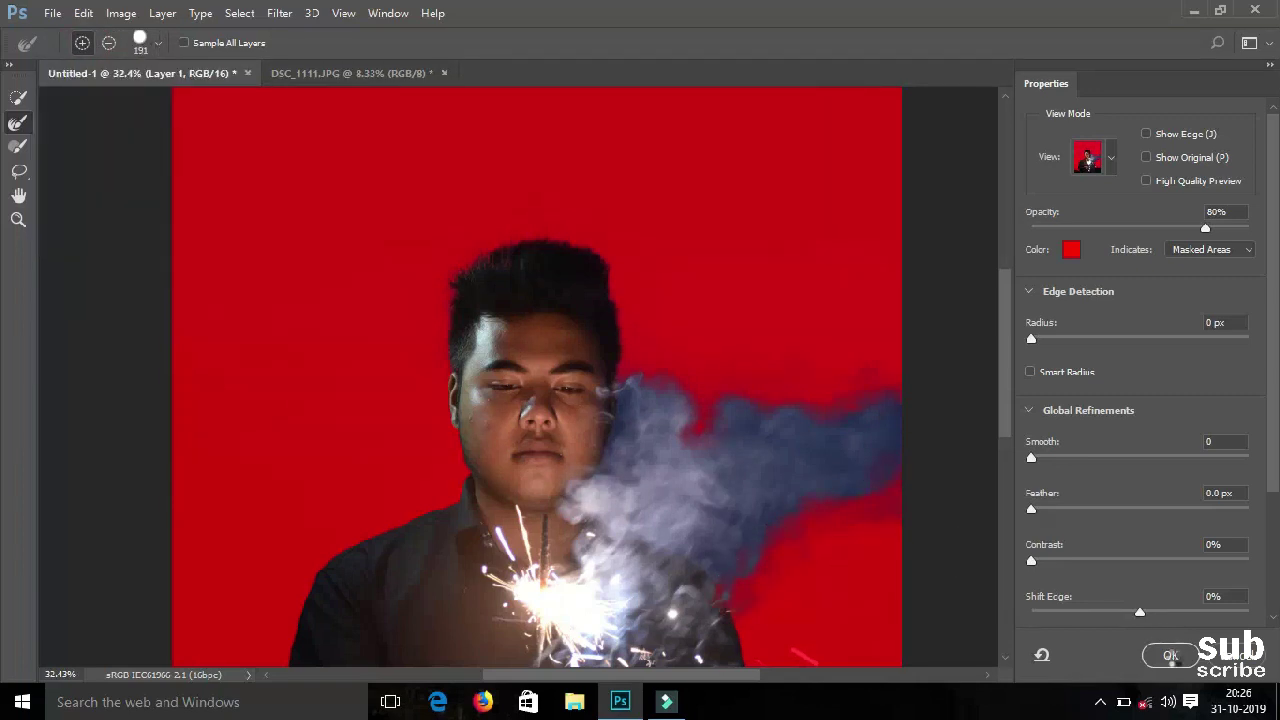
left_click(1171, 657)
key("ctrl+j")
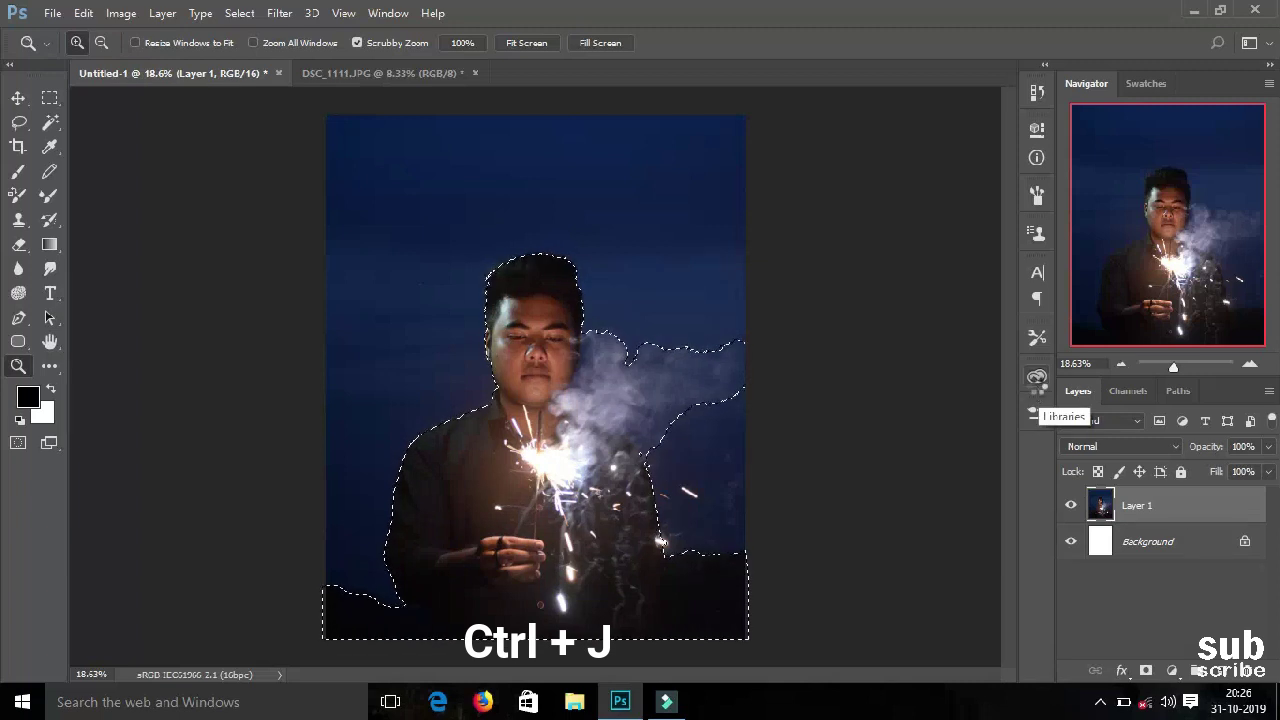
Copy the cut-out figure to Layer 2, check it, then hide Layer 2
key("ctrl+j")
left_click(1071, 541)
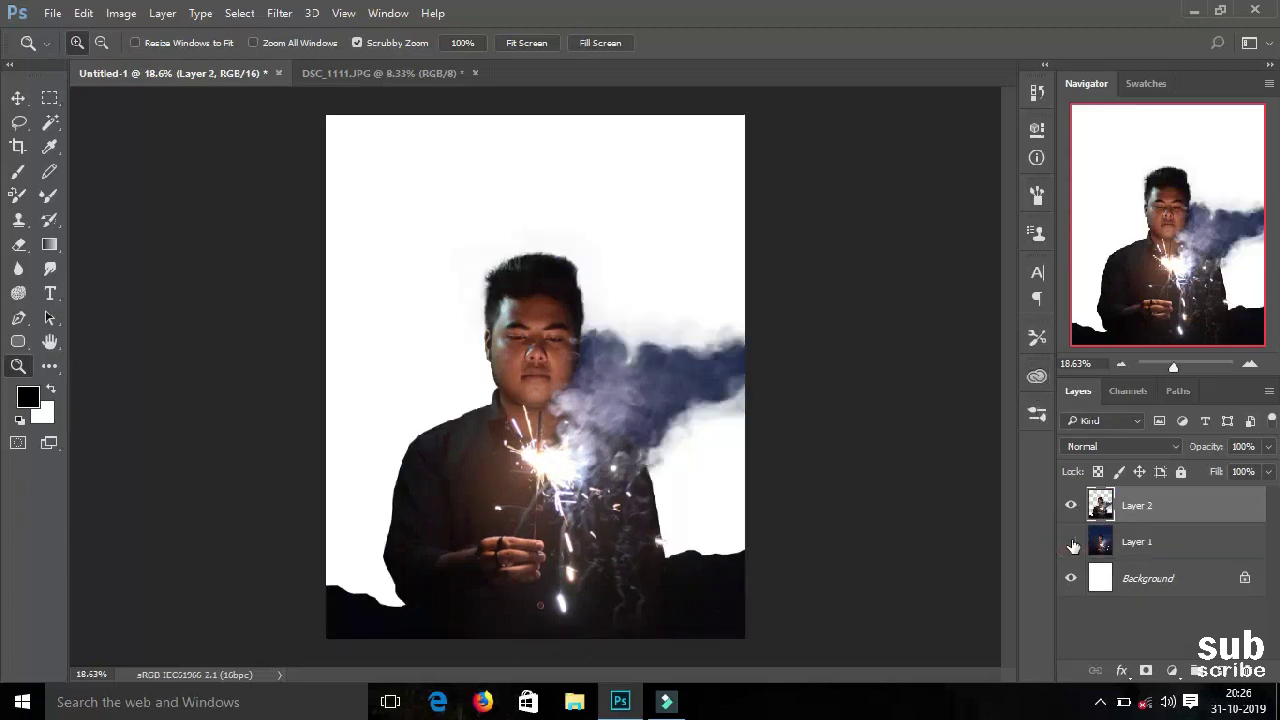
left_click(1217, 542)
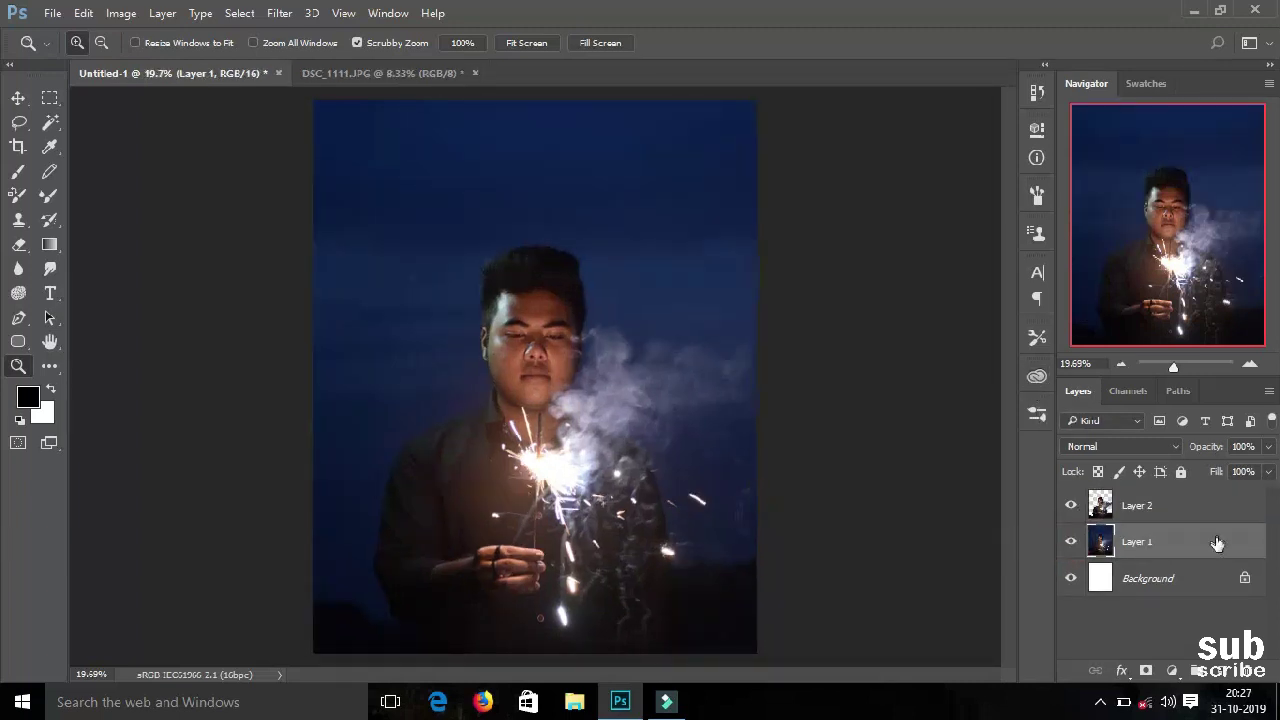
left_click(1071, 505)
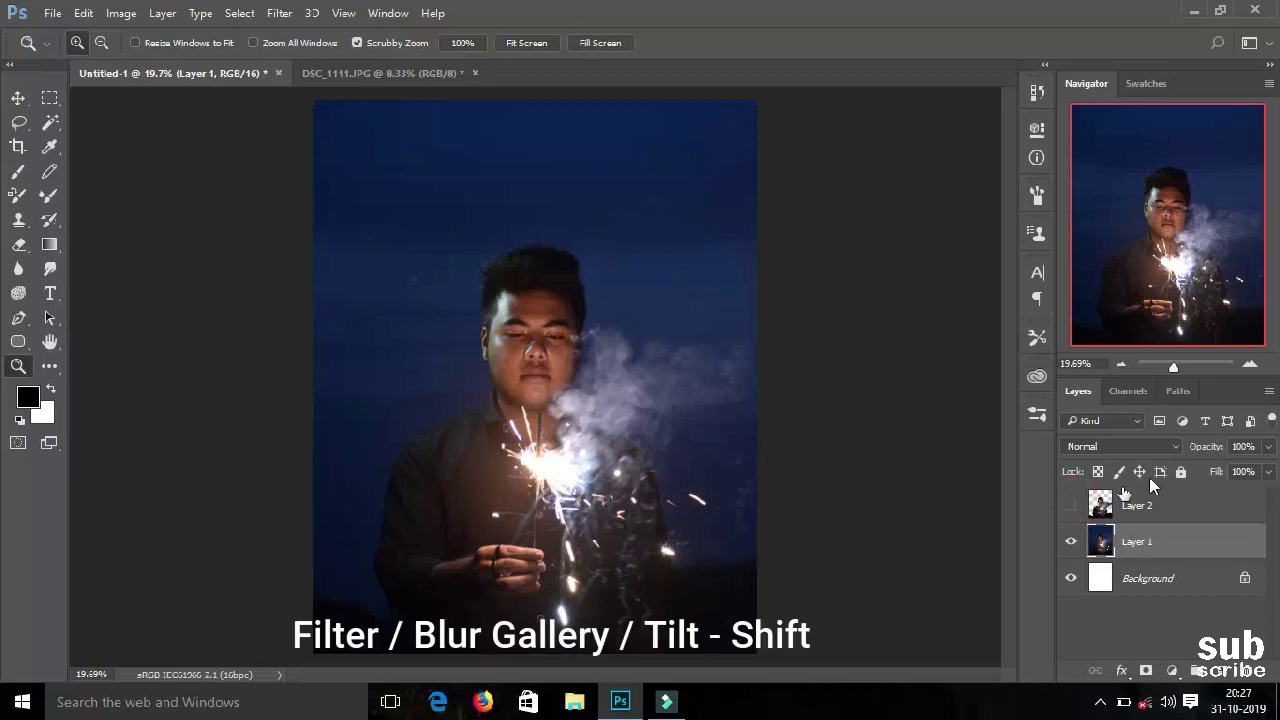
Apply a 15 px Tilt-Shift blur to Layer 1 with the focus band moved down
left_click(279, 20)
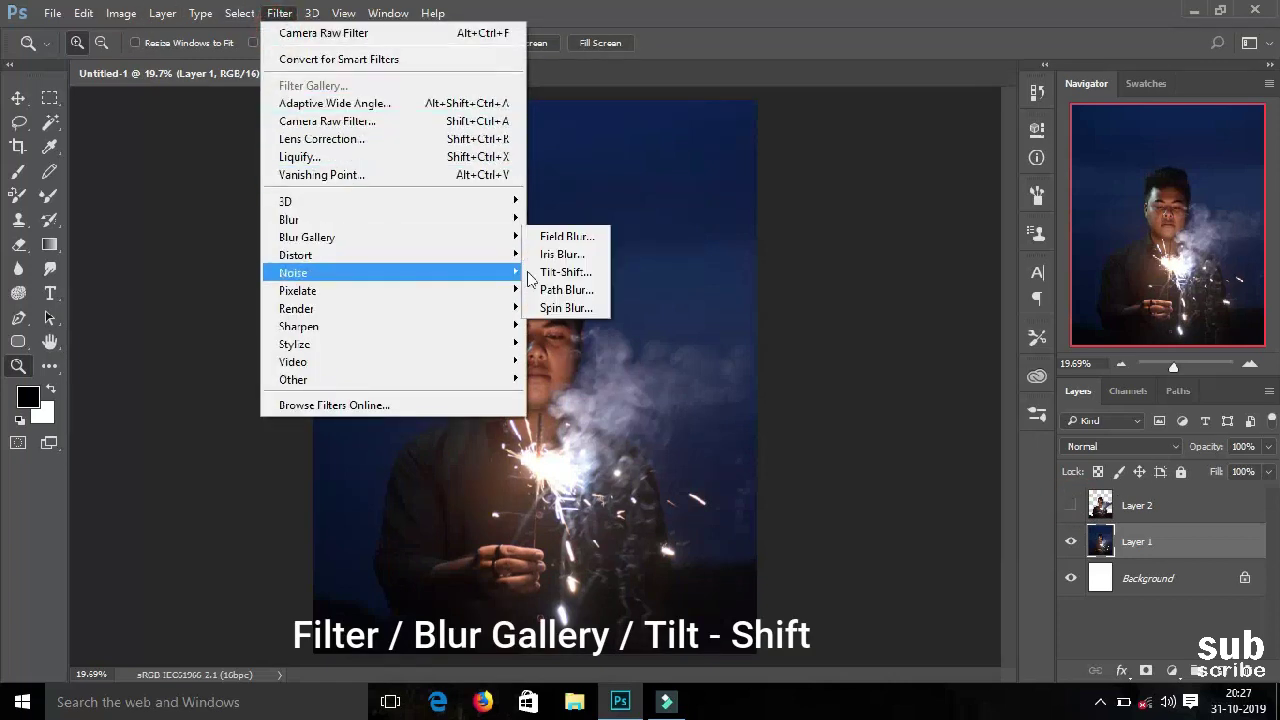
left_click(558, 273)
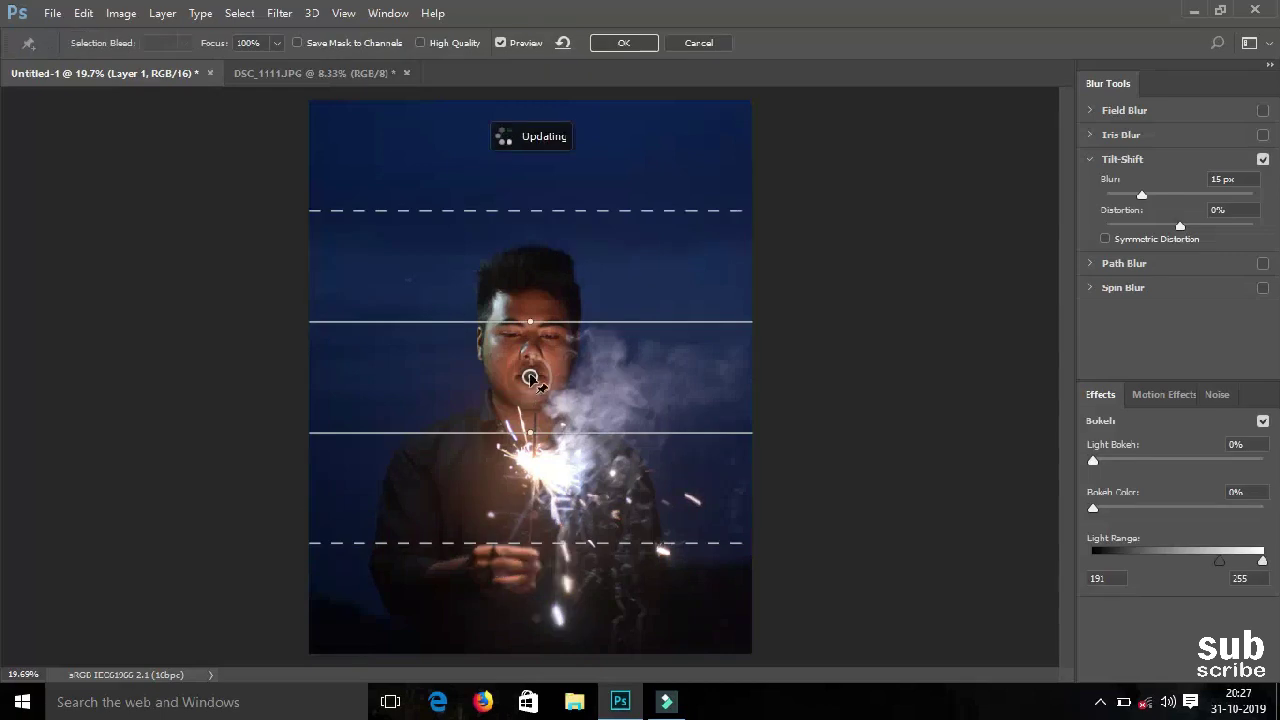
left_click_drag(530, 378, 530, 393)
left_click_drag(547, 545, 552, 645)
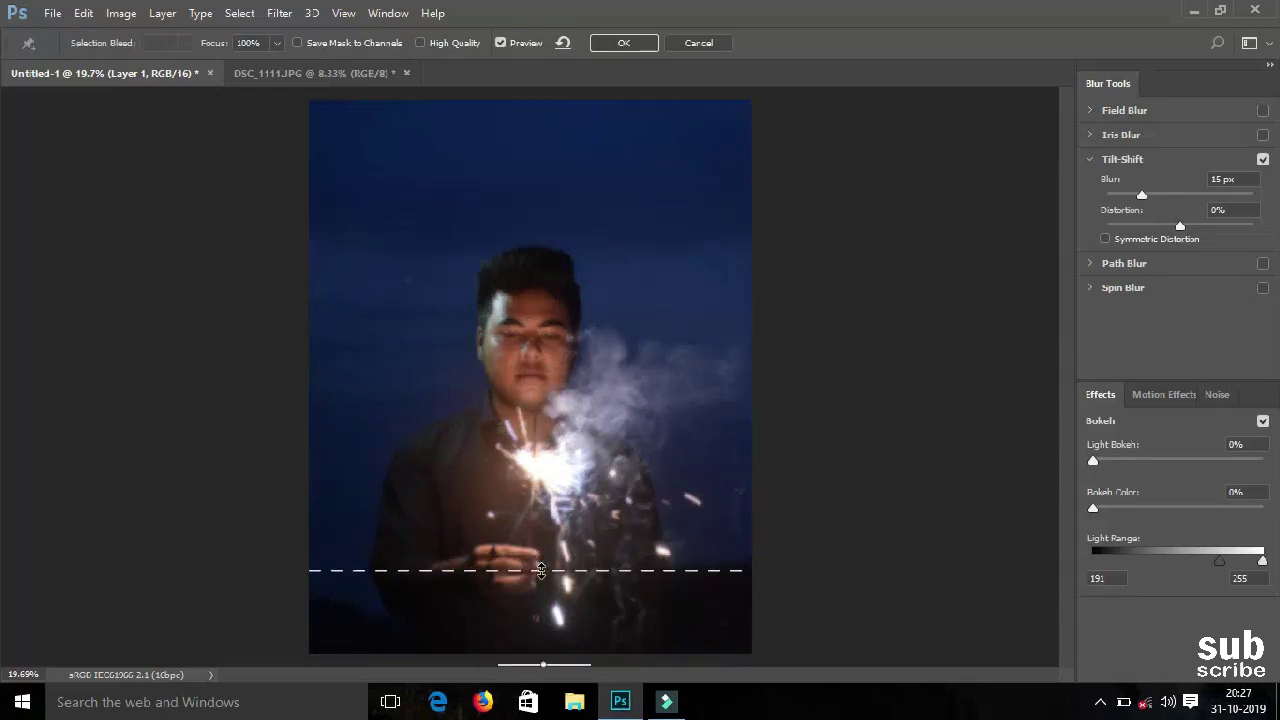
left_click(622, 43)
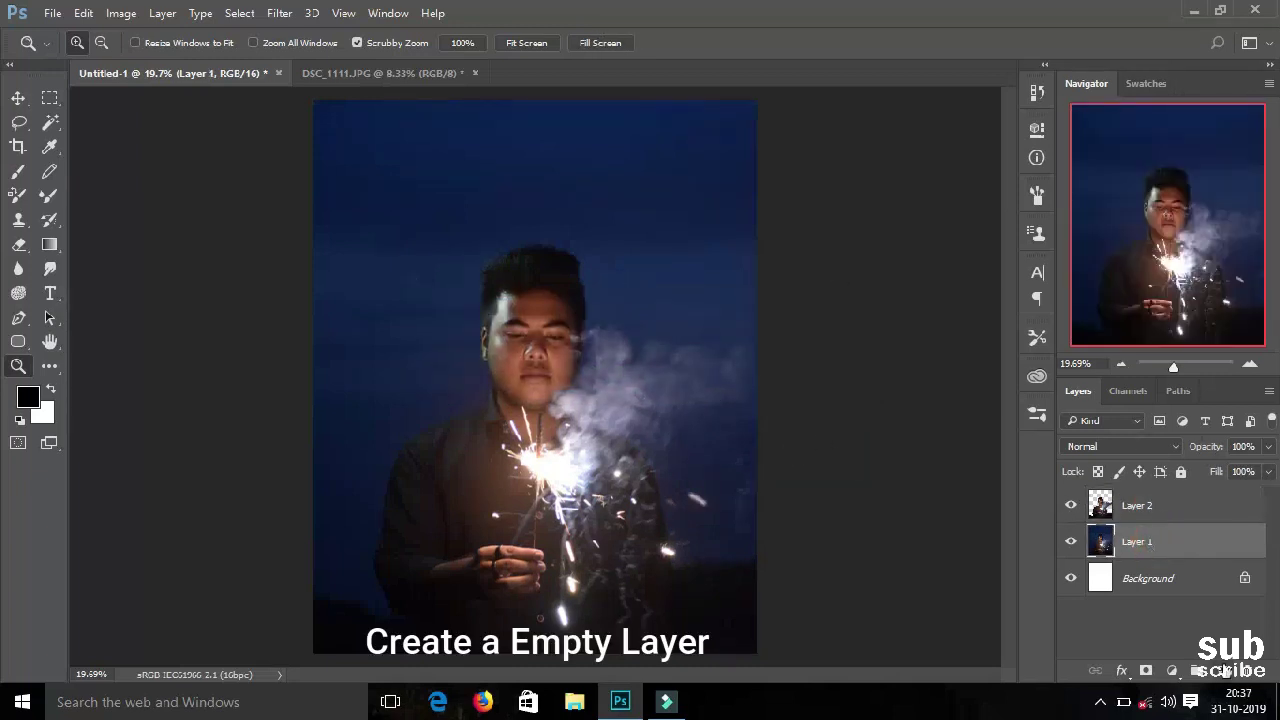
Add a new Layer 3 and set a light peach foreground colour
left_click(1224, 670)
left_click(27, 398)
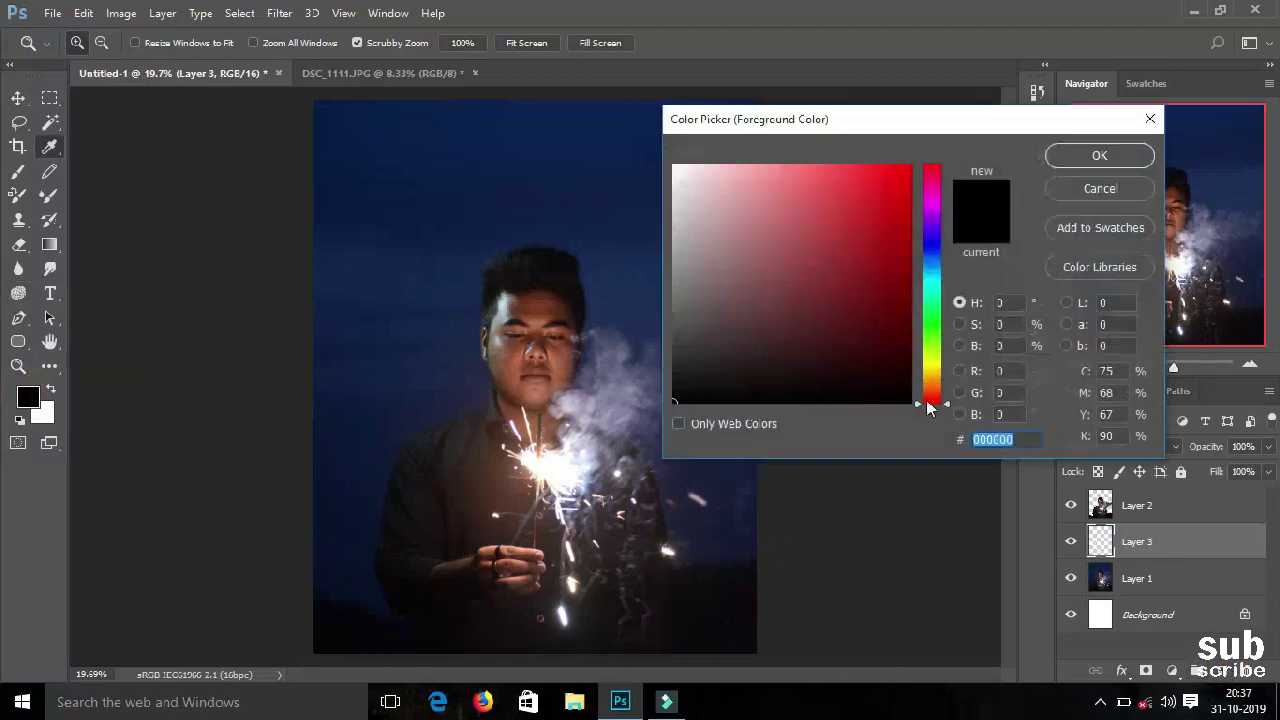
left_click_drag(946, 404, 946, 388)
left_click(735, 206)
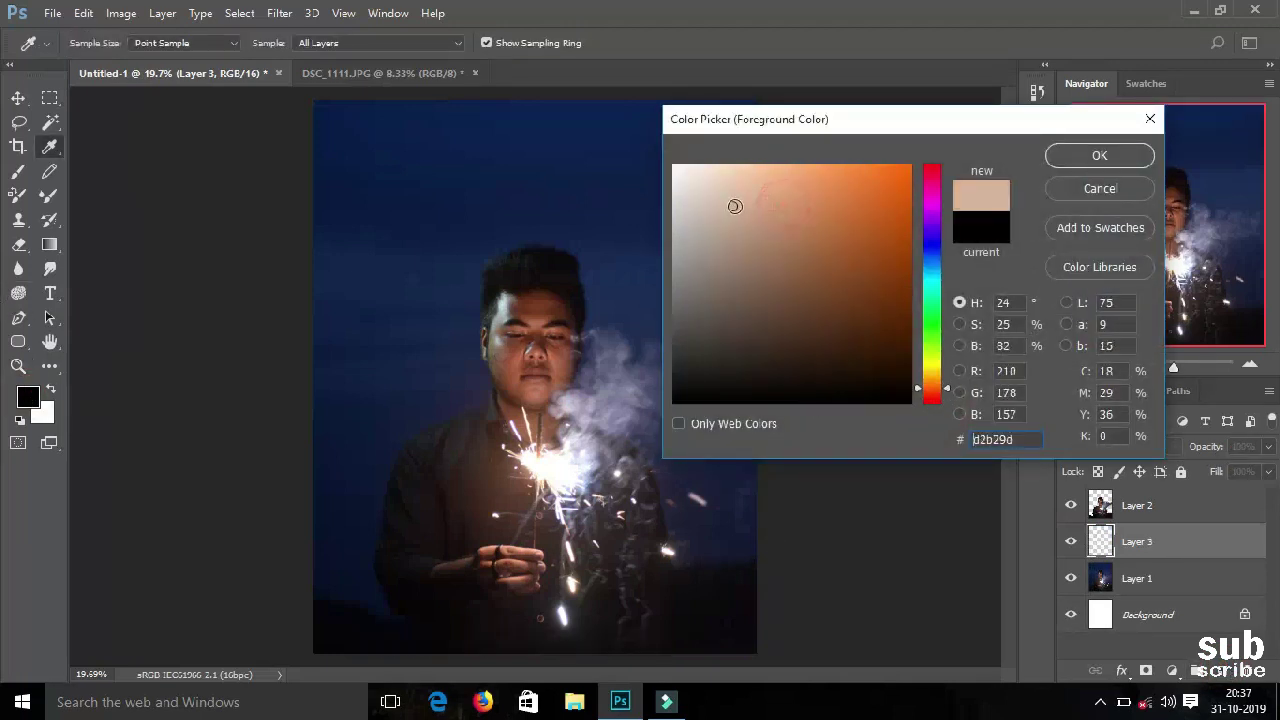
mouse_move(744, 189)
left_mouse_down()
mouse_move(743, 200)
mouse_move(719, 168)
left_mouse_up()
left_click(1099, 155)
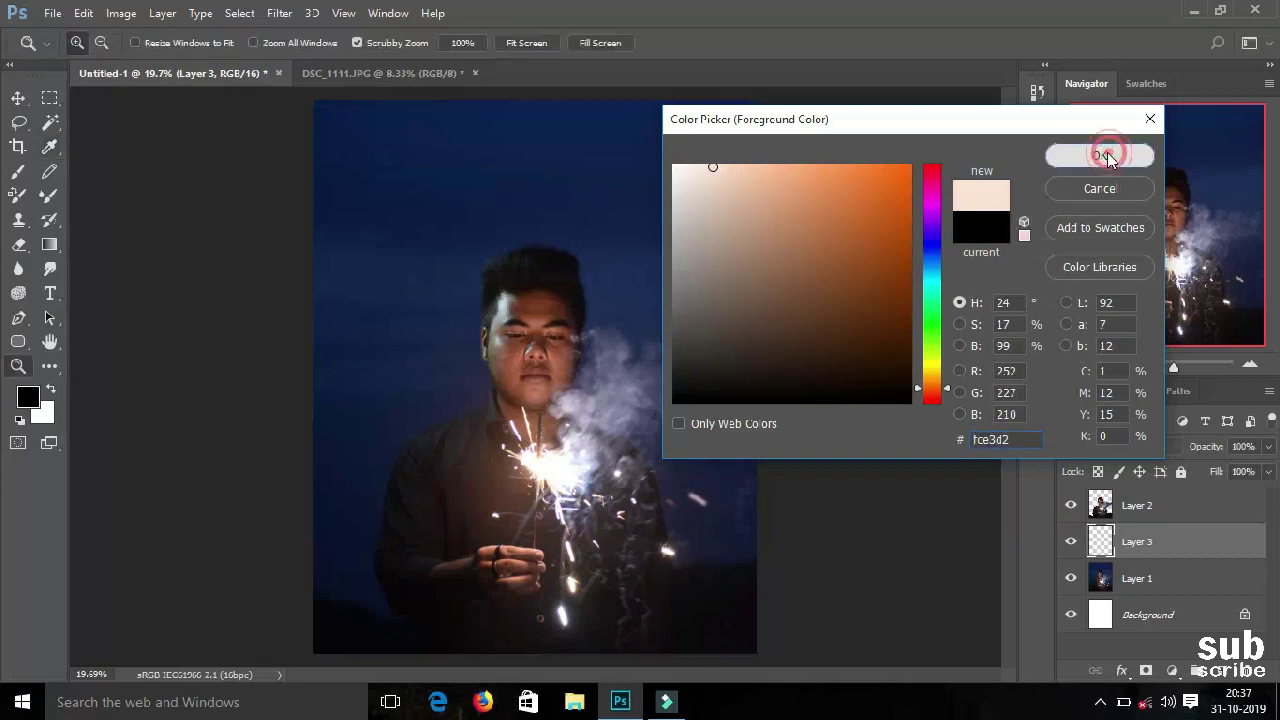
Paint a soft peach glow into the lower sky with a large brush at 48% opacity
left_click(20, 173)
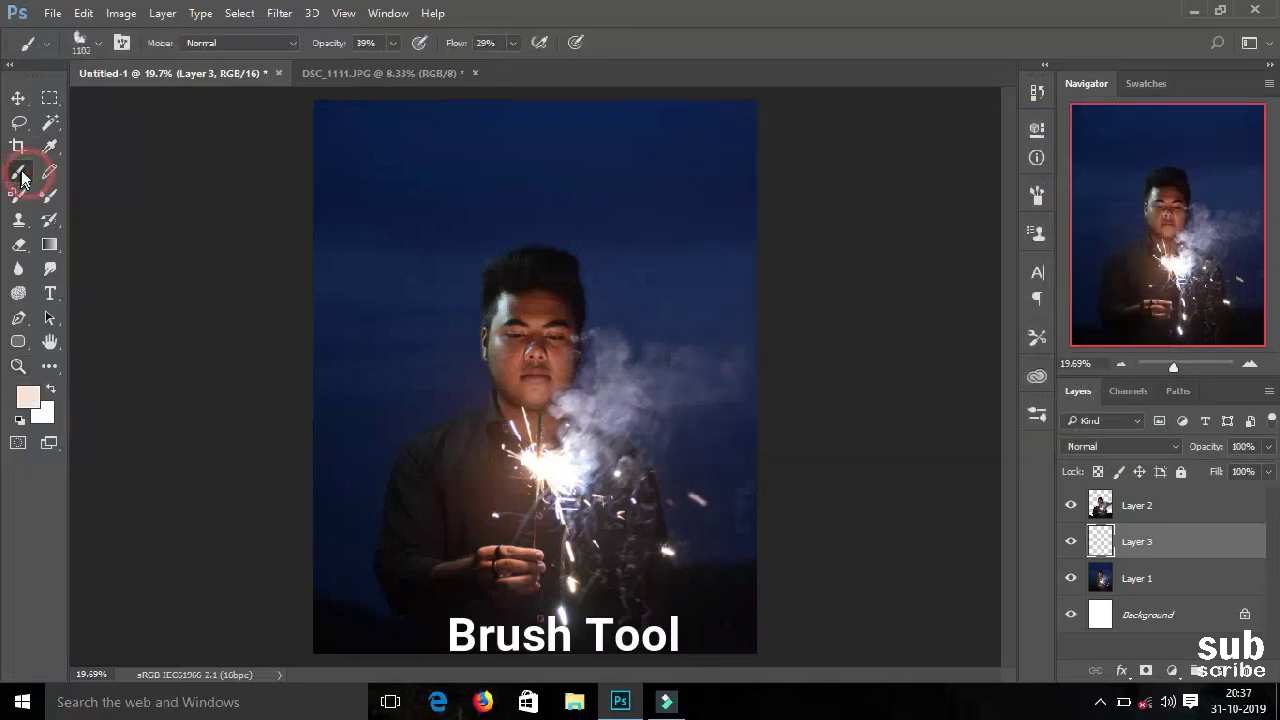
left_click(90, 38)
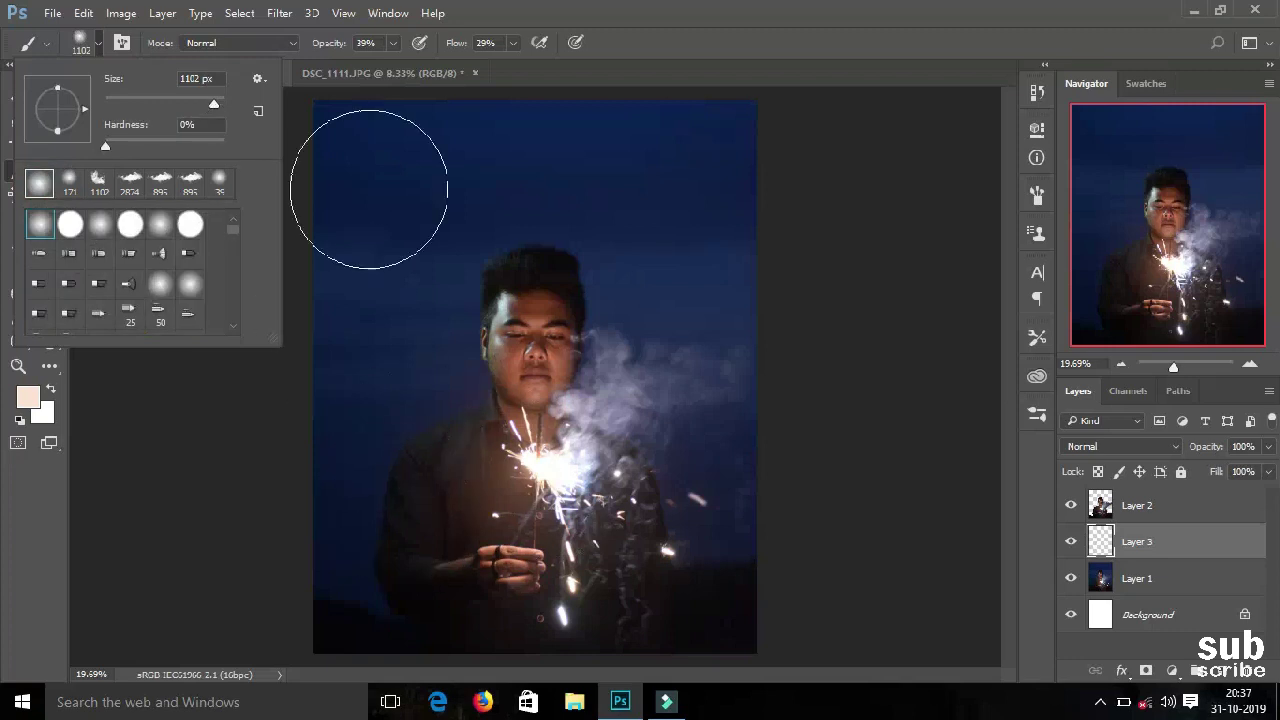
left_click(391, 44)
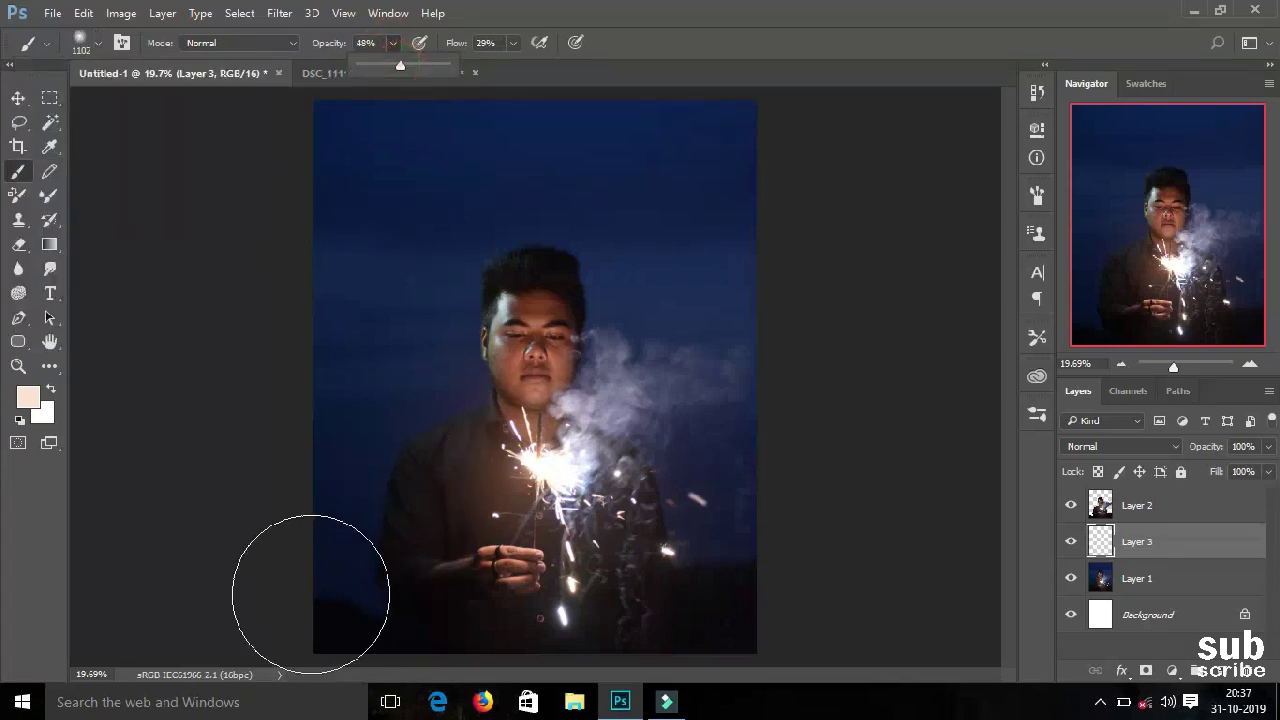
left_click_drag(369, 592, 297, 457)
left_click(393, 43)
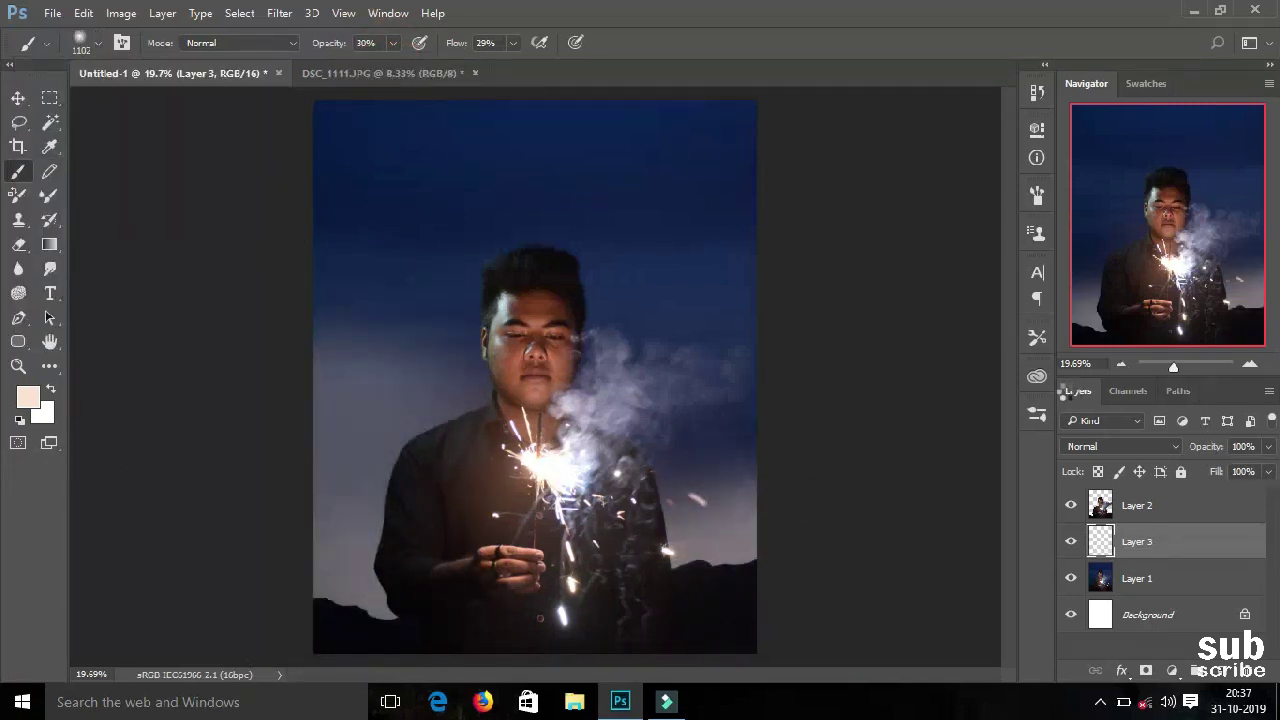
Mask the glow off the lower-left sky, then select Layer 2 with Overlay mode
left_click(1146, 671)
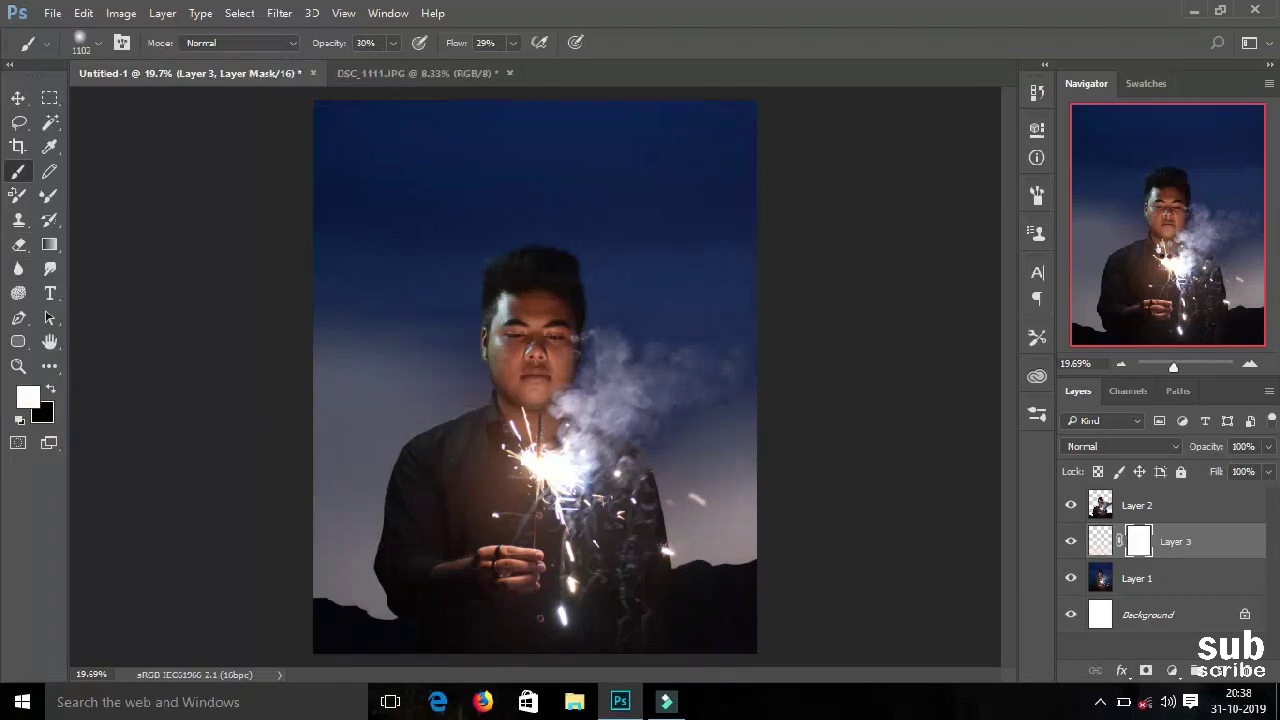
left_click_drag(371, 414, 391, 329)
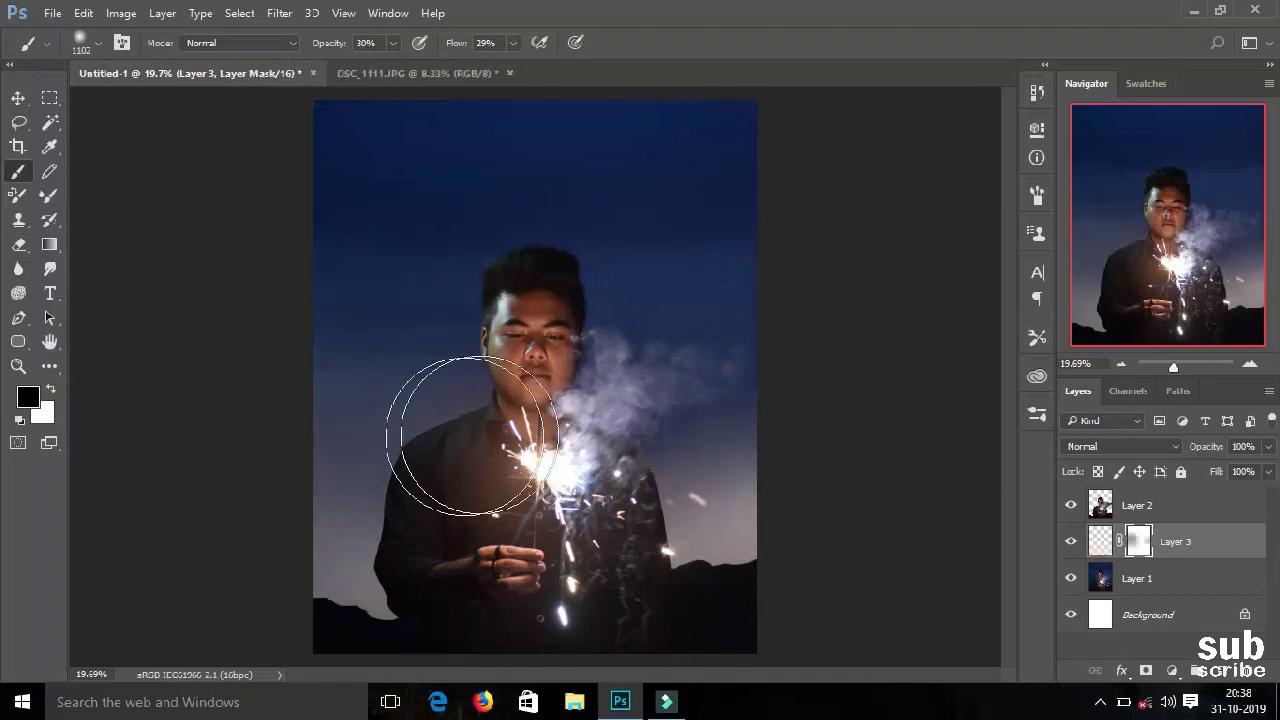
left_click(1180, 505)
key("shift+alt+o")
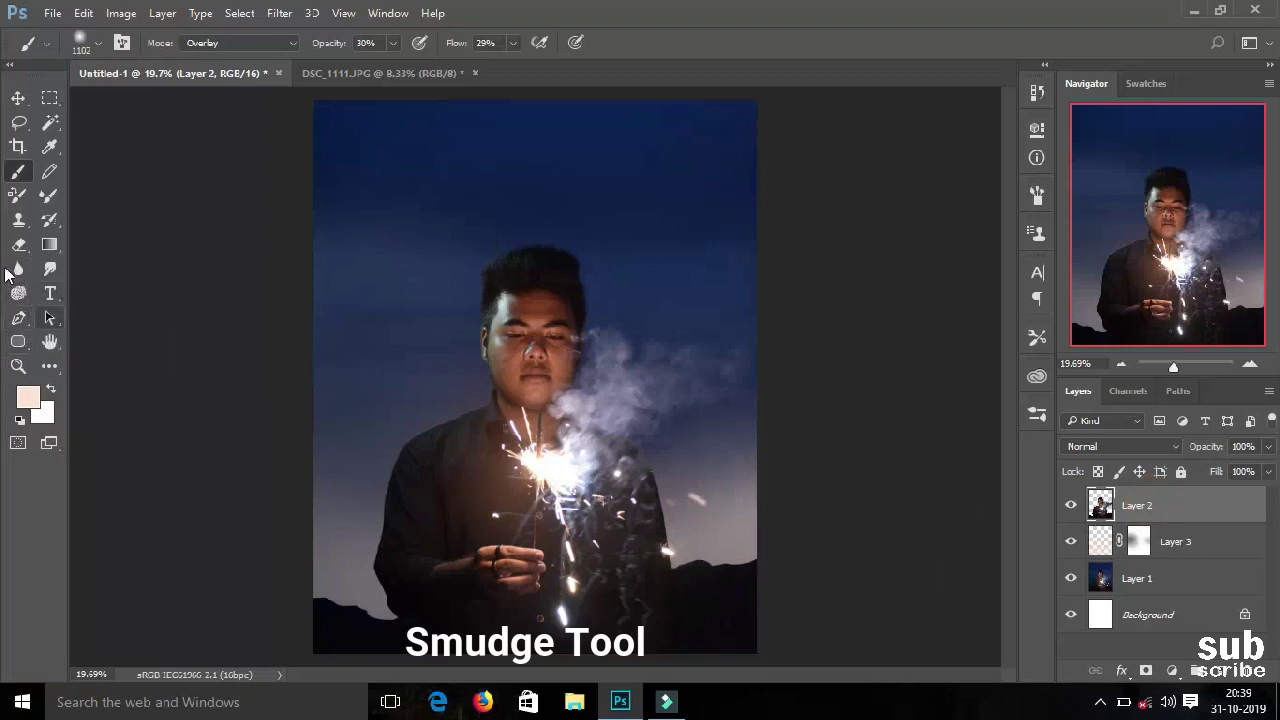
Smudge the figure's hair and outline edges into the sky at 21% strength
left_click(47, 272)
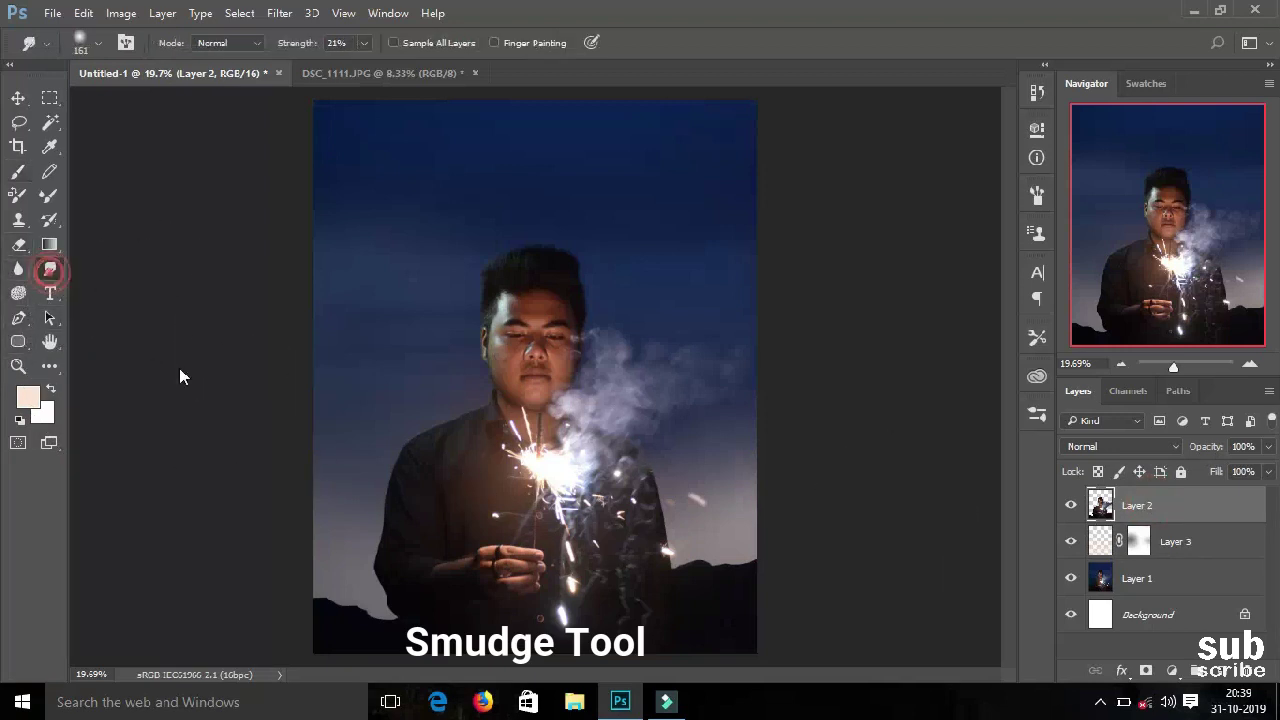
left_click(86, 45)
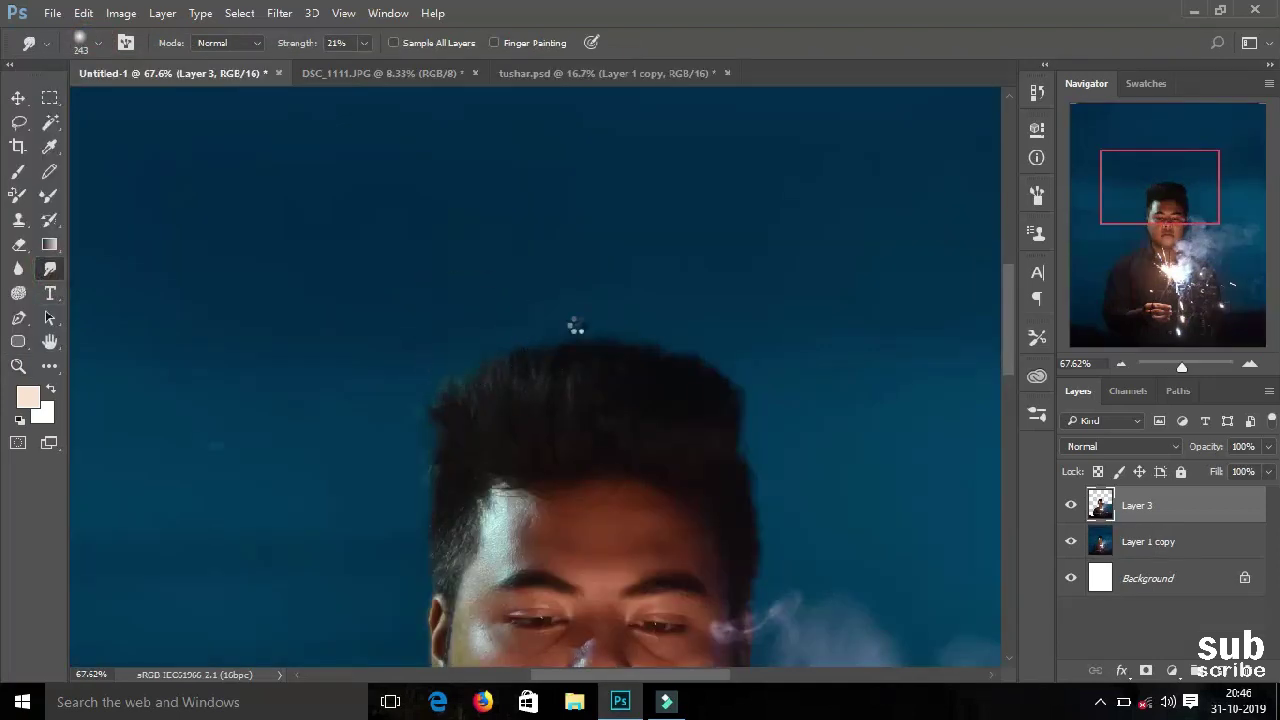
scroll(388, 489, "down", 3)
scroll(366, 471, "down", 2)
scroll(408, 471, "down", 2)
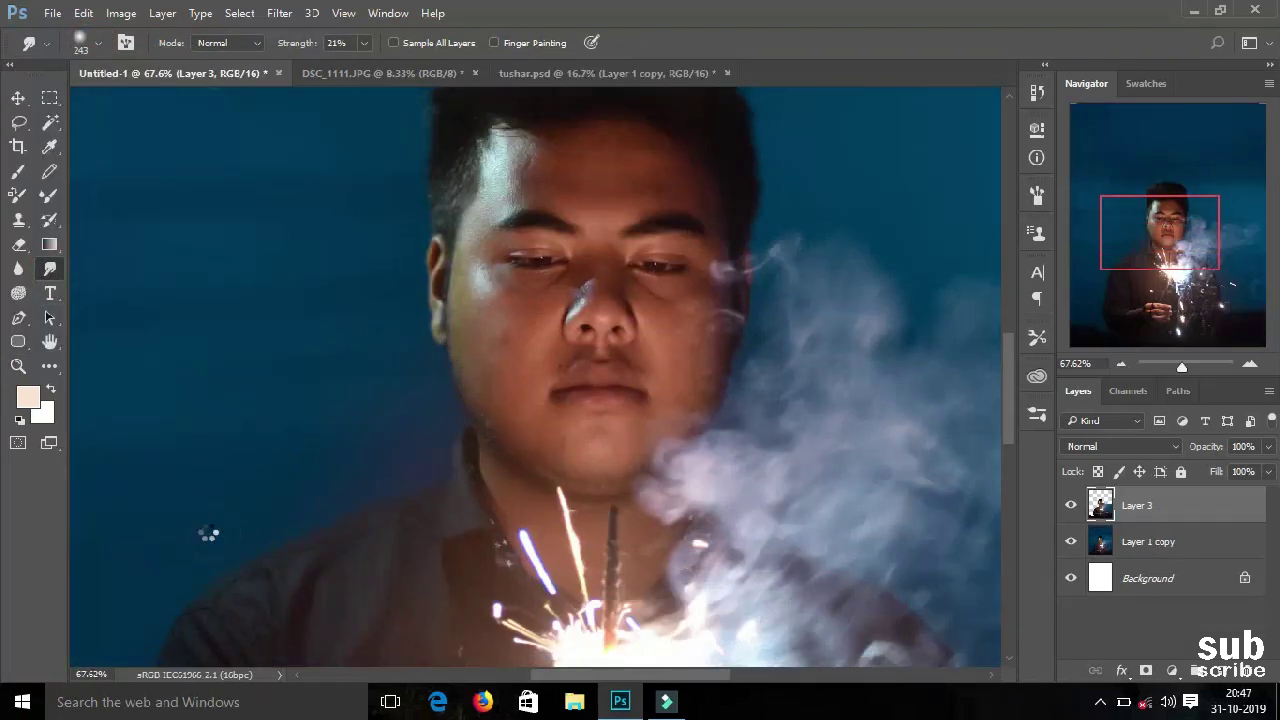
scroll(206, 531, "down", 3)
scroll(143, 503, "down", 2)
scroll(326, 531, "down", 3)
scroll(94, 380, "down", 3)
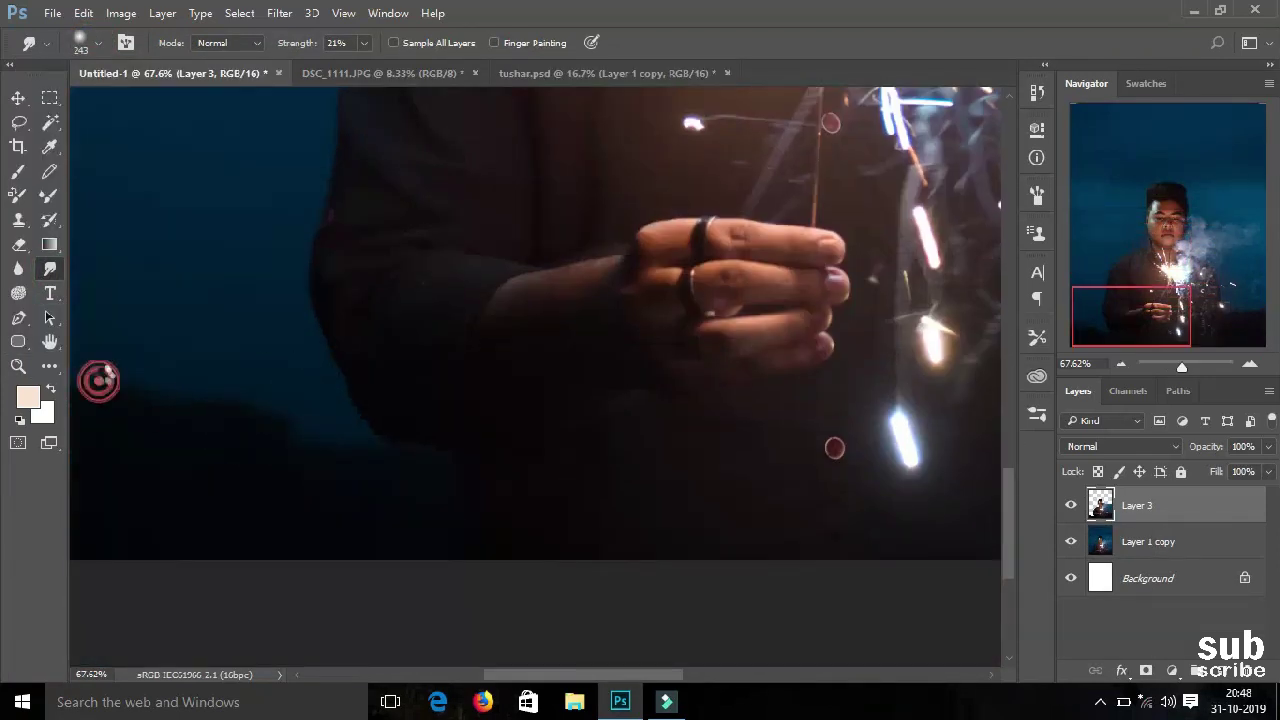
scroll(300, 450, "up", 2)
scroll(480, 370, "up", 5)
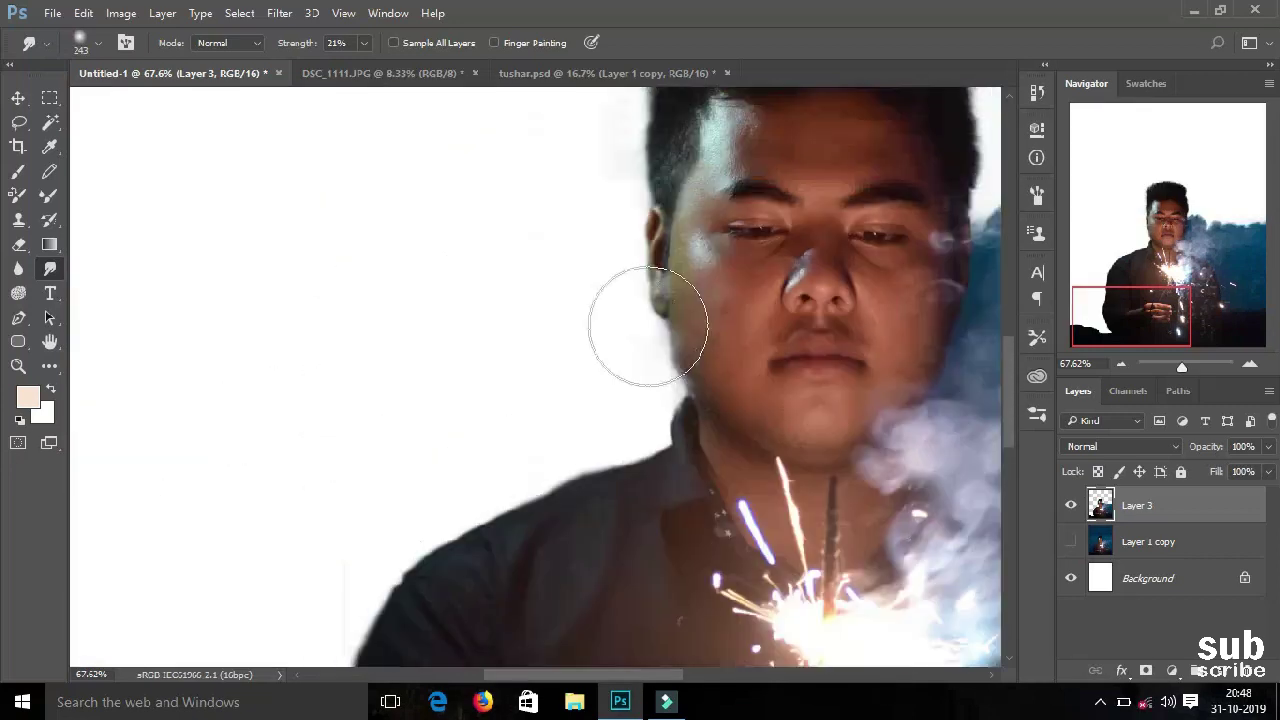
scroll(670, 410, "up", 3)
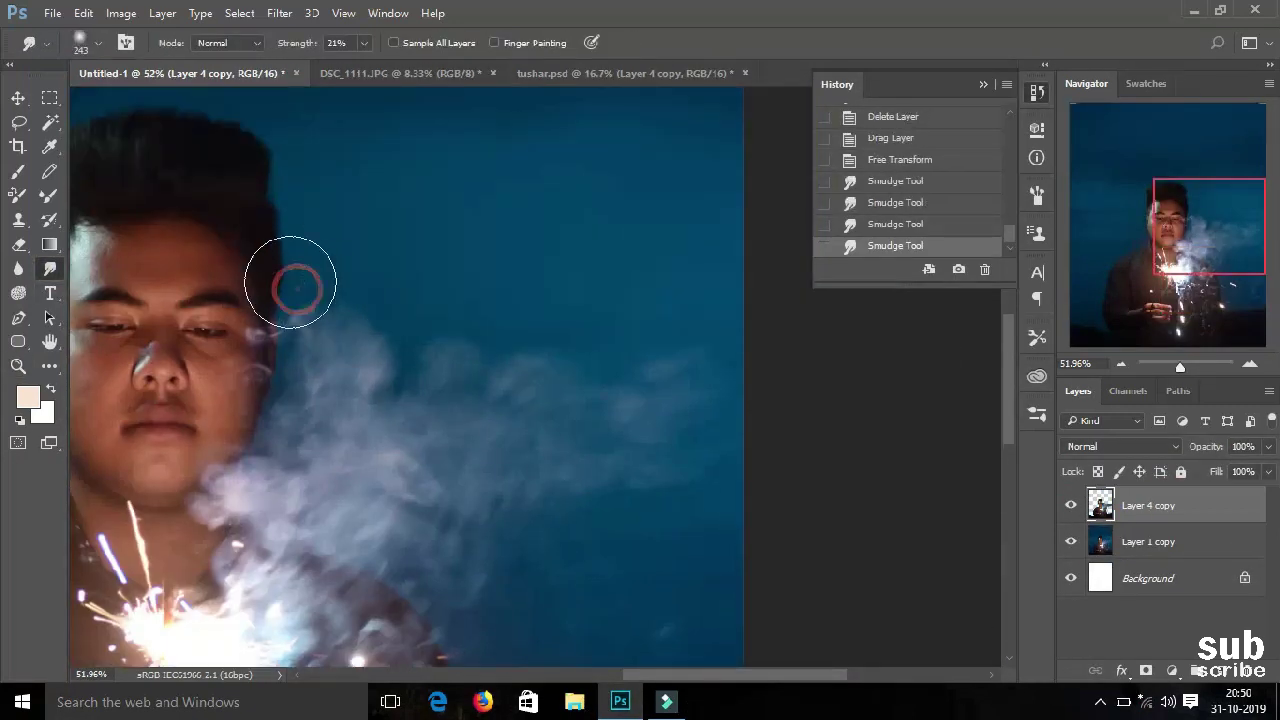
Open the pink fireworks photo from Downloads
key("ctrl+o")
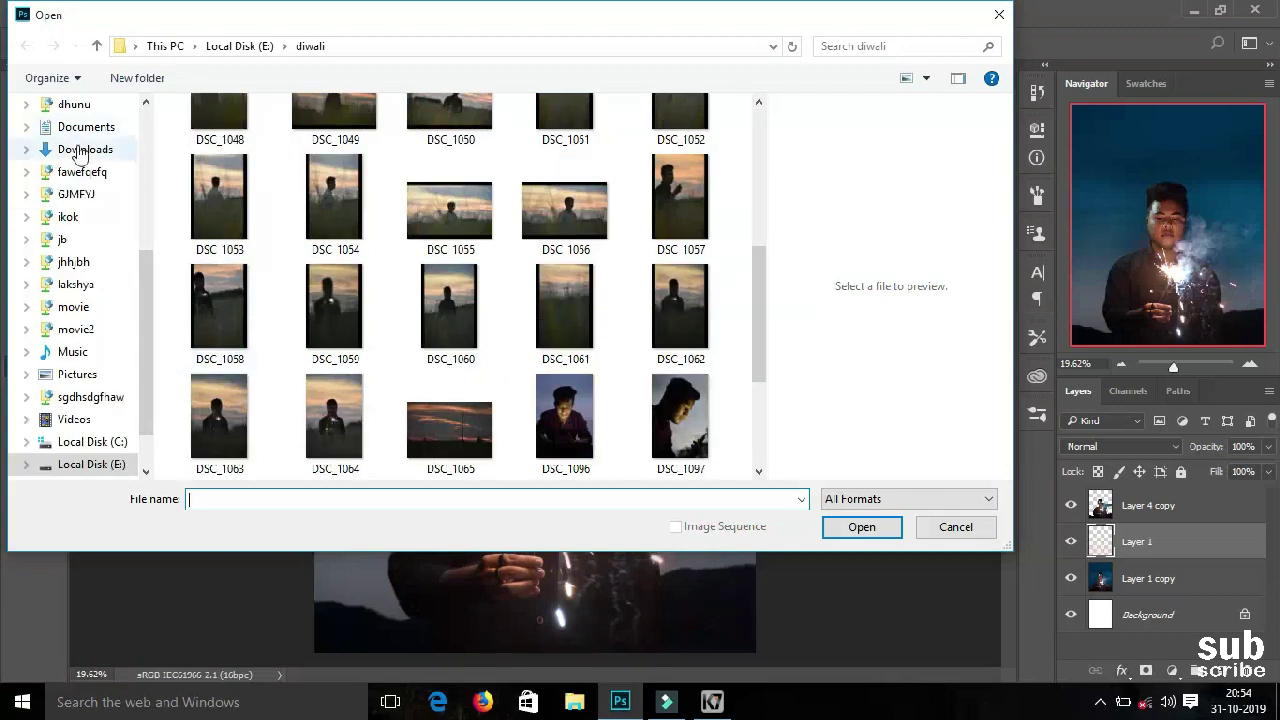
scroll(593, 270, "down", 5)
scroll(600, 280, "down", 5)
left_click(600, 290)
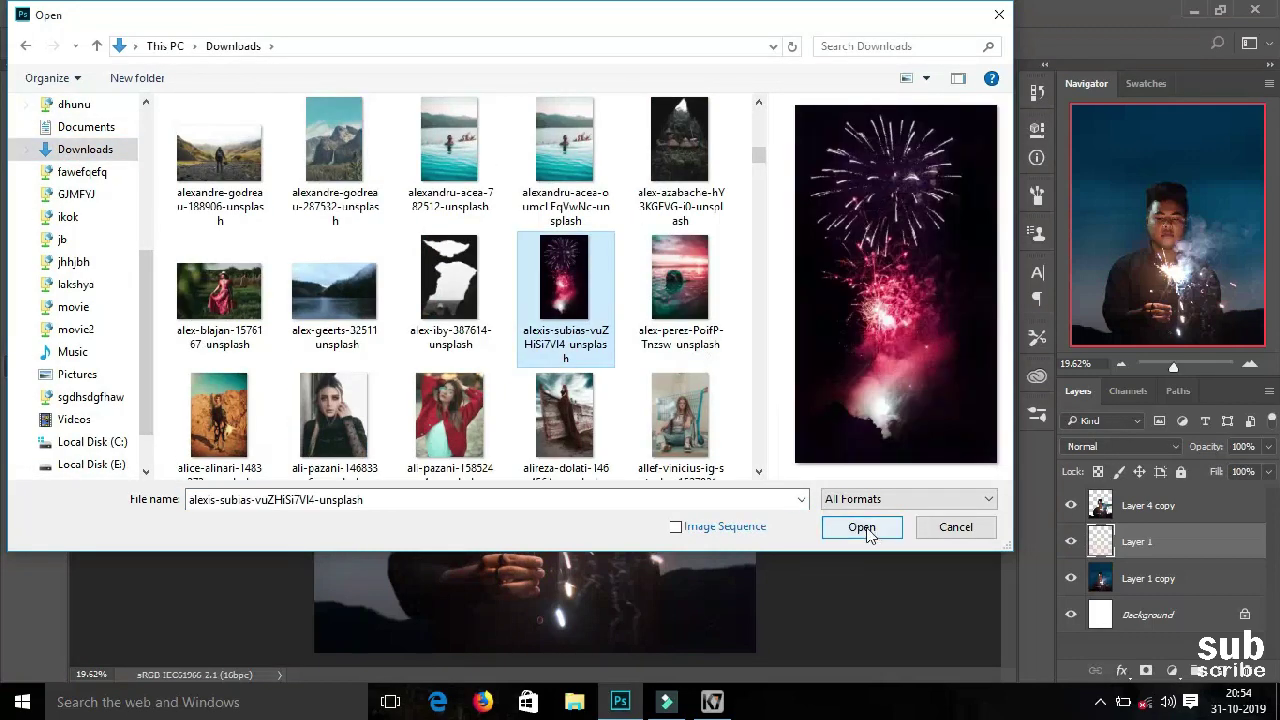
left_click(861, 527)
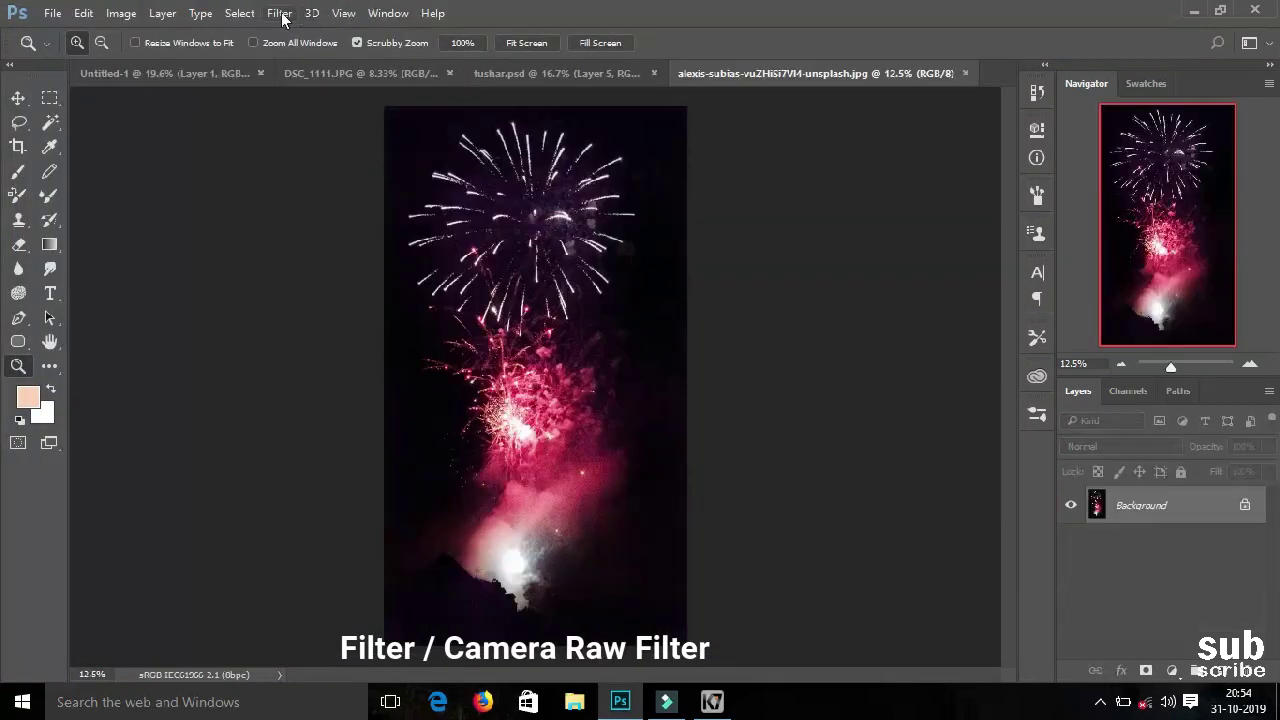
In Camera Raw, deepen the fireworks photo's blacks and brighten its highlights
left_click(276, 13)
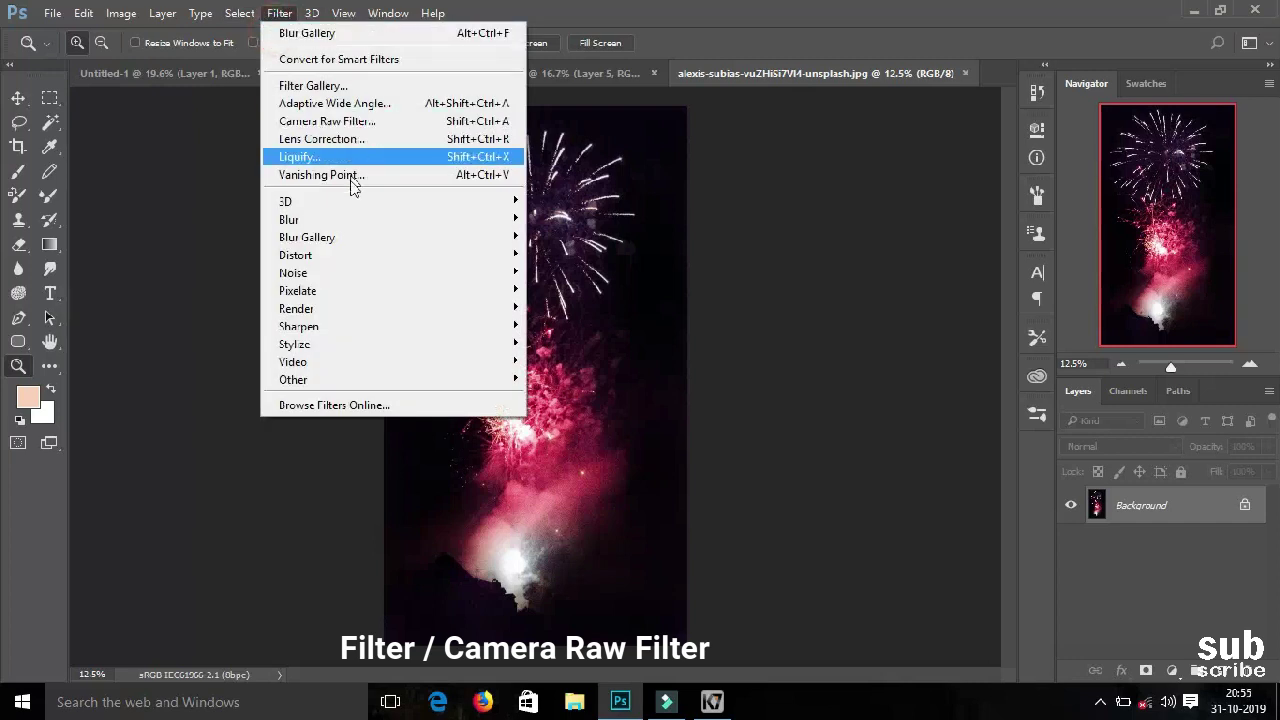
left_click(338, 122)
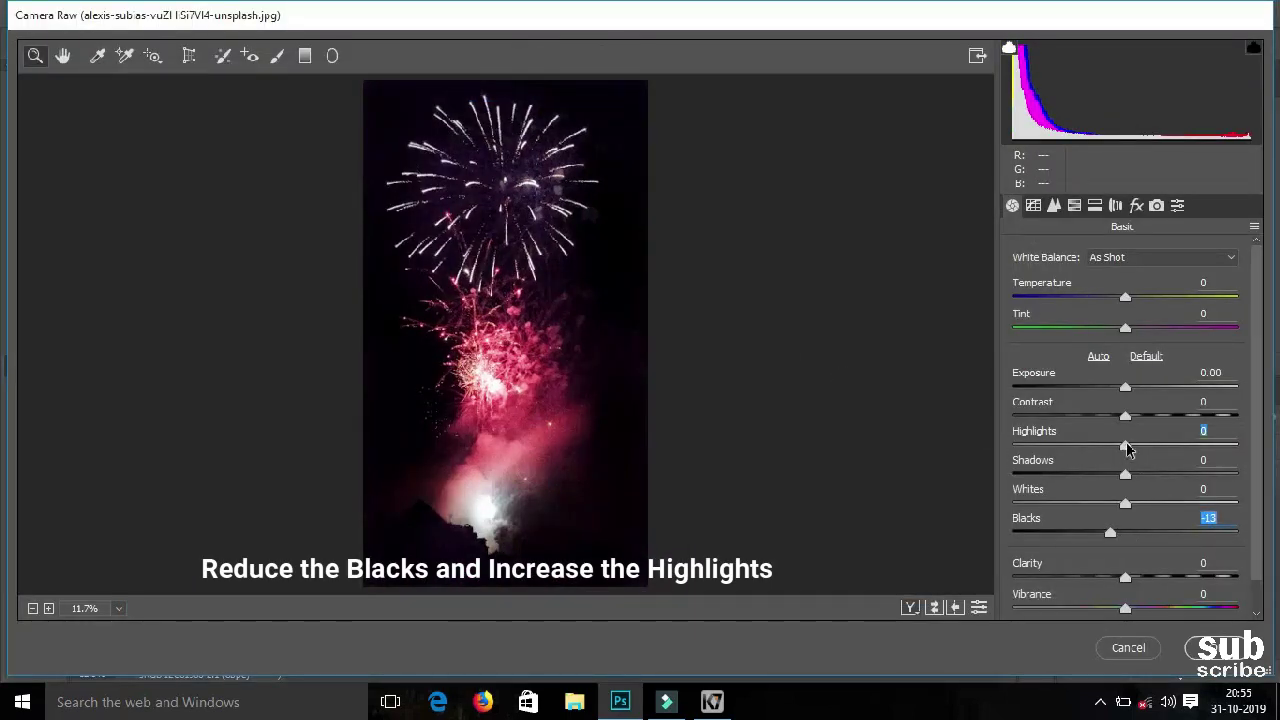
left_click_drag(1126, 446, 1141, 446)
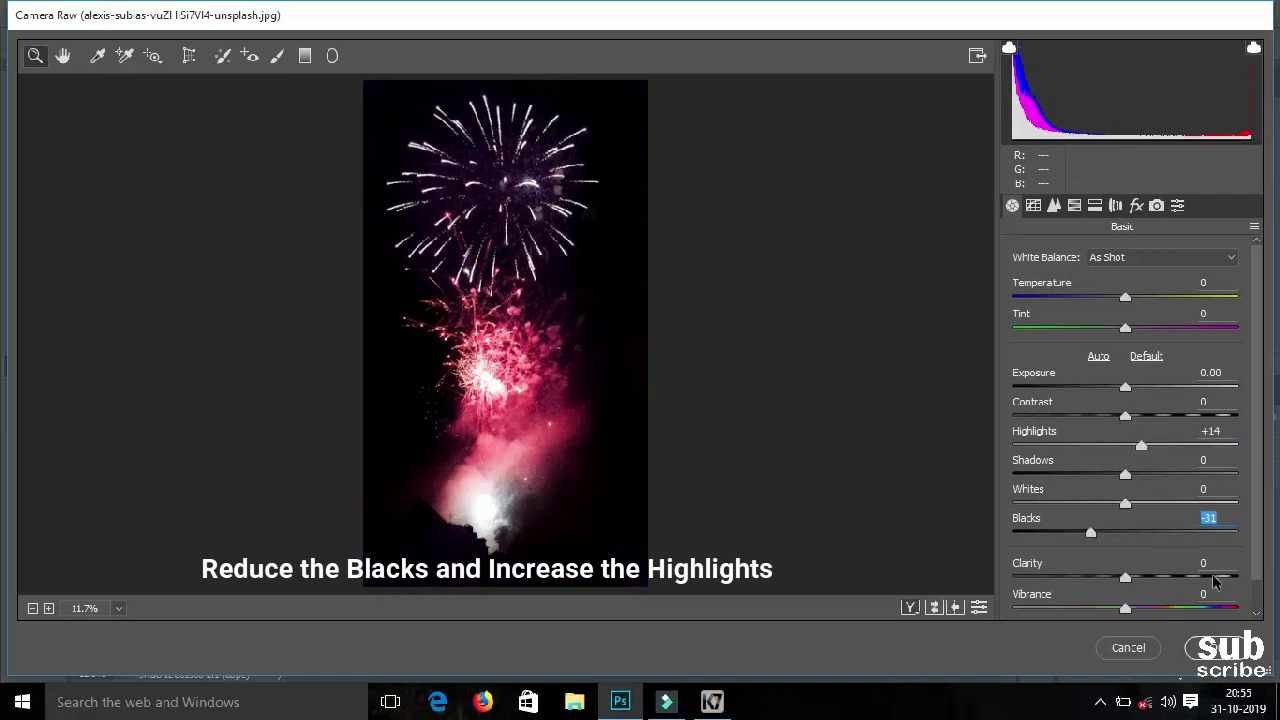
left_click(1212, 647)
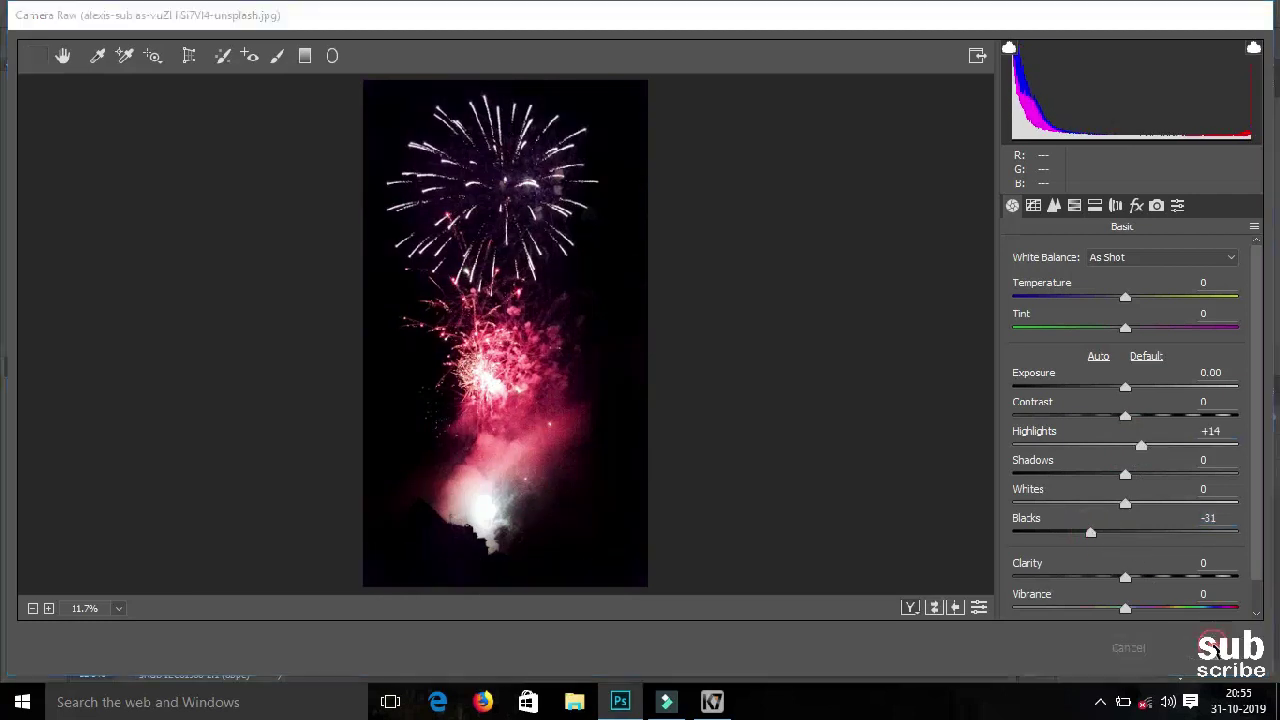
Place the fireworks in the portrait, scaled to about 56% and moved left of the man
left_click_drag(1150, 505, 430, 370)
left_click(604, 281)
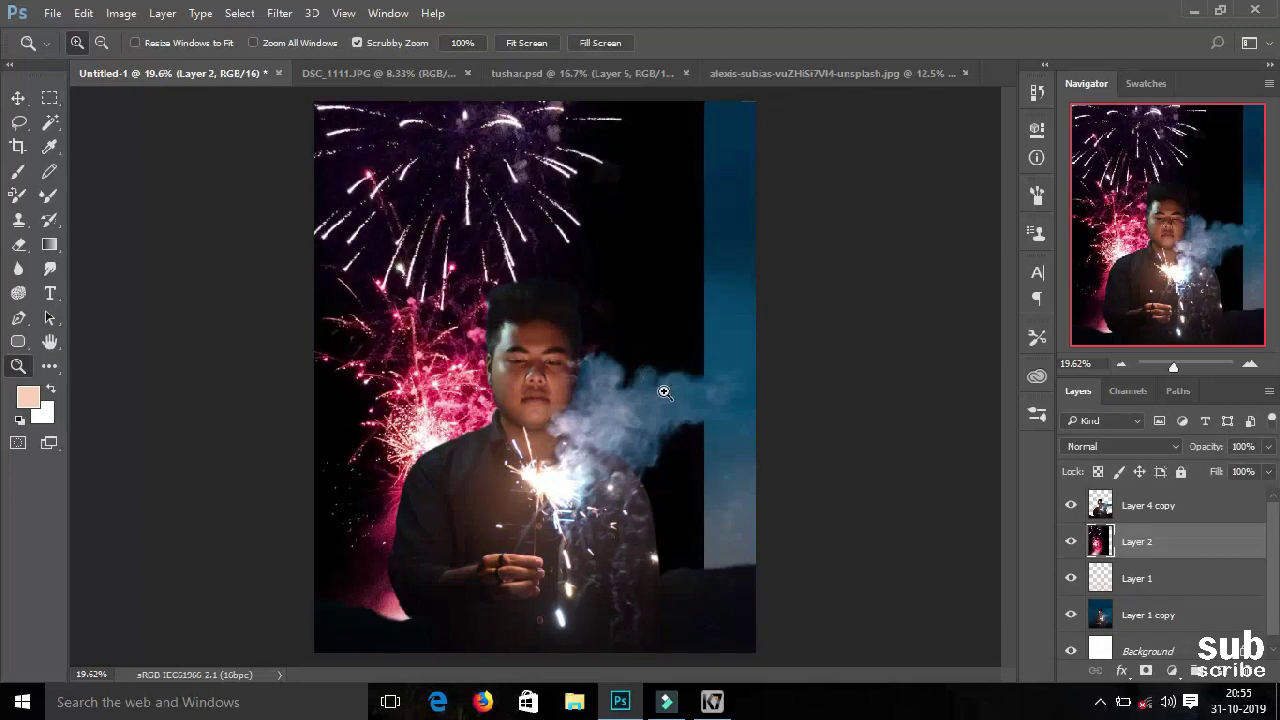
left_click_drag(663, 386, 623, 337)
key("ctrl+t")
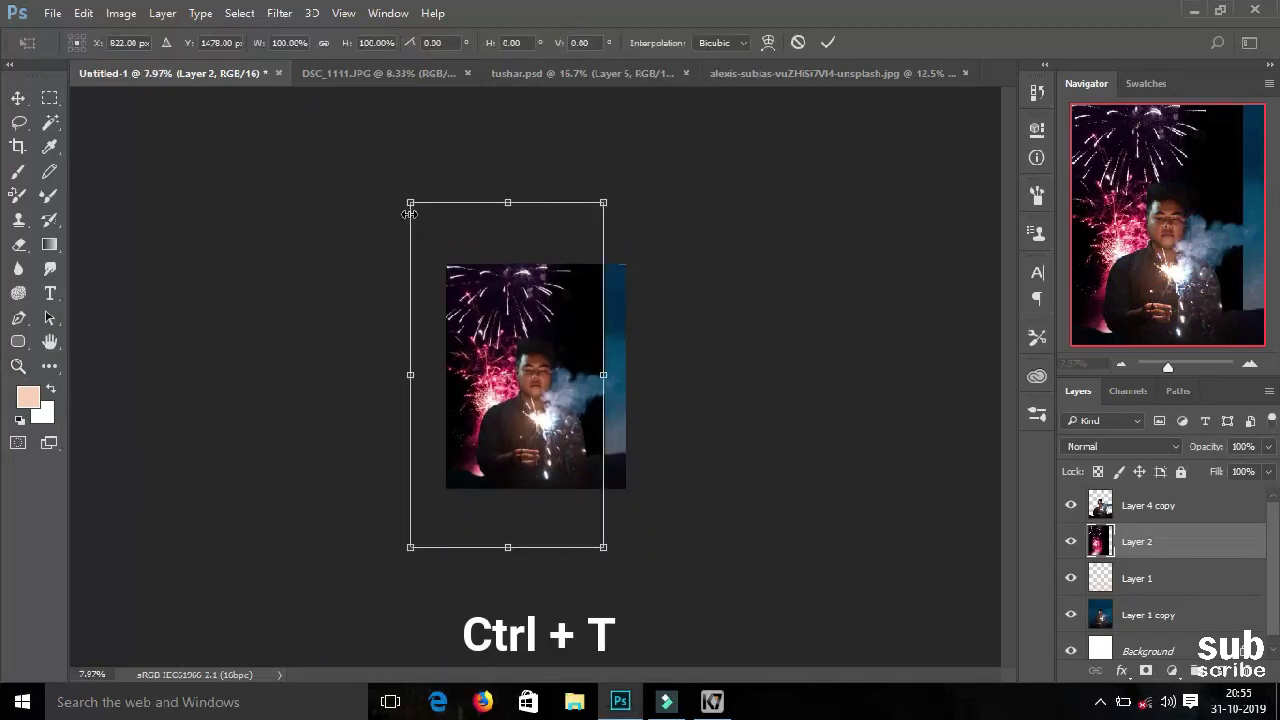
left_click_drag(410, 213, 449, 251)
key("ctrl+plus")
key("ctrl+plus")
key("ctrl+plus")
left_click_drag(511, 280, 460, 345)
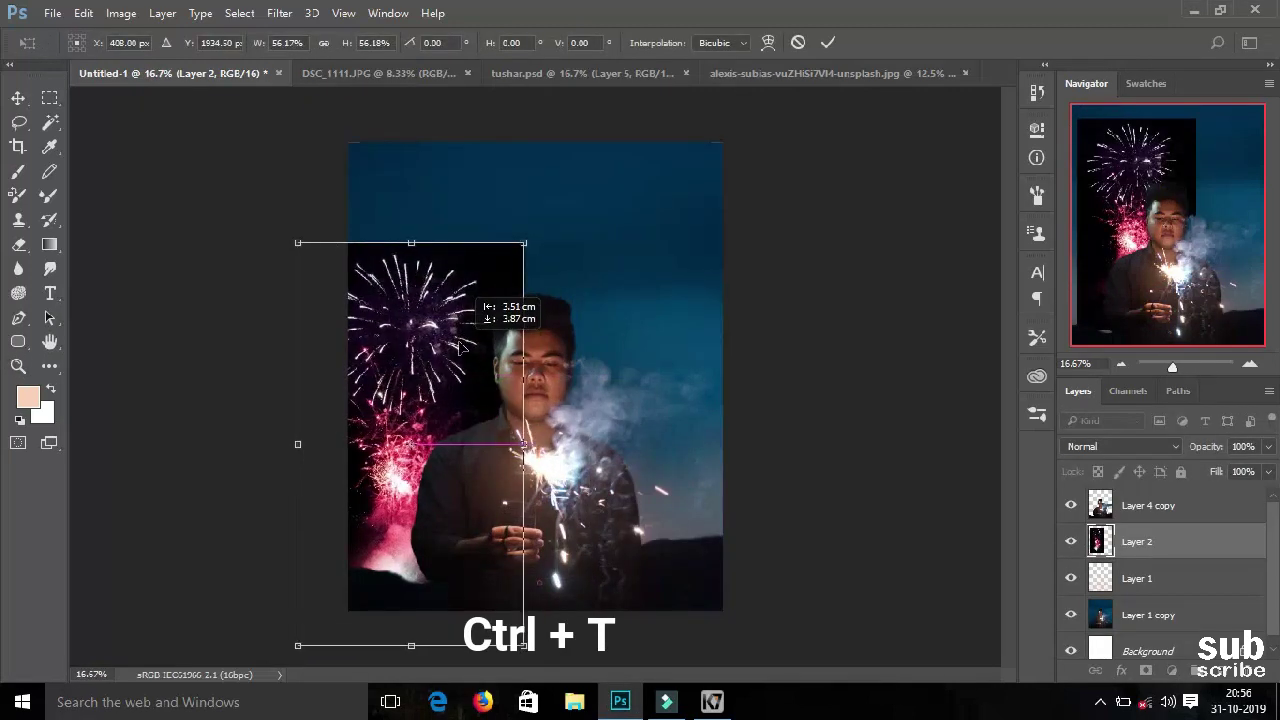
left_click(828, 42)
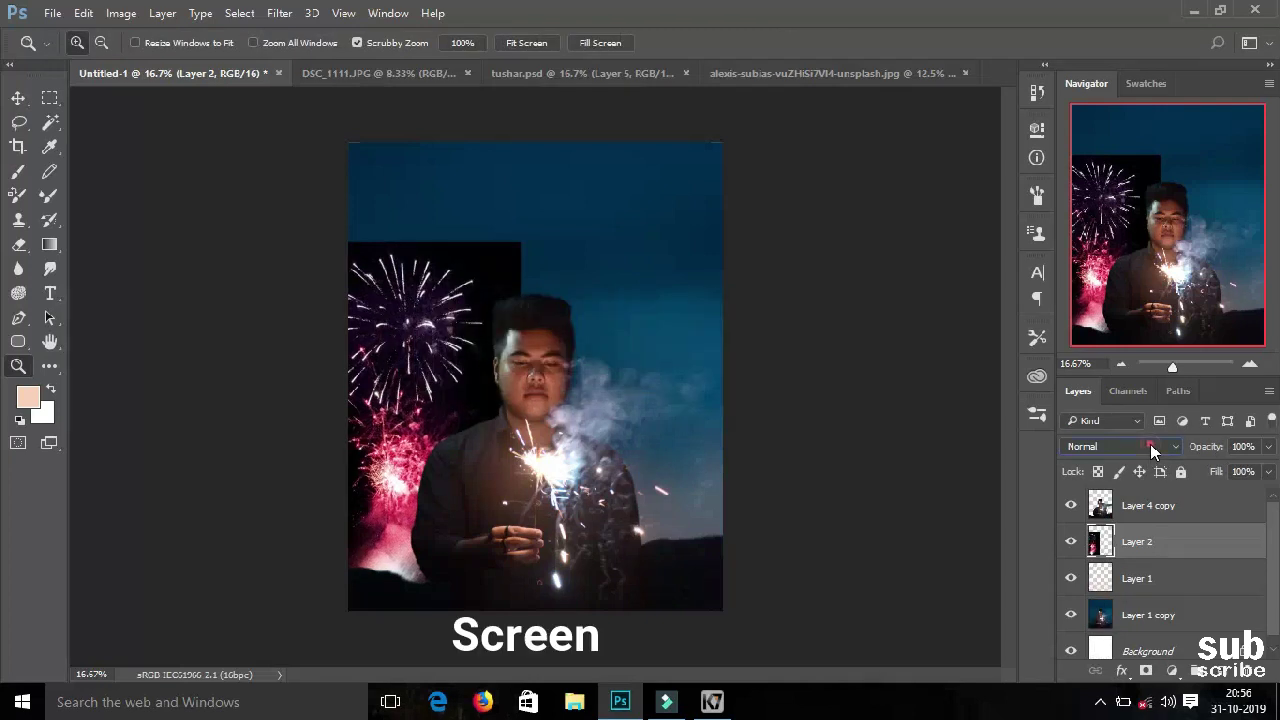
Set the fireworks layer's blend mode to Screen
left_click(1150, 446)
left_click(1110, 200)
left_click_drag(225, 340, 243, 339)
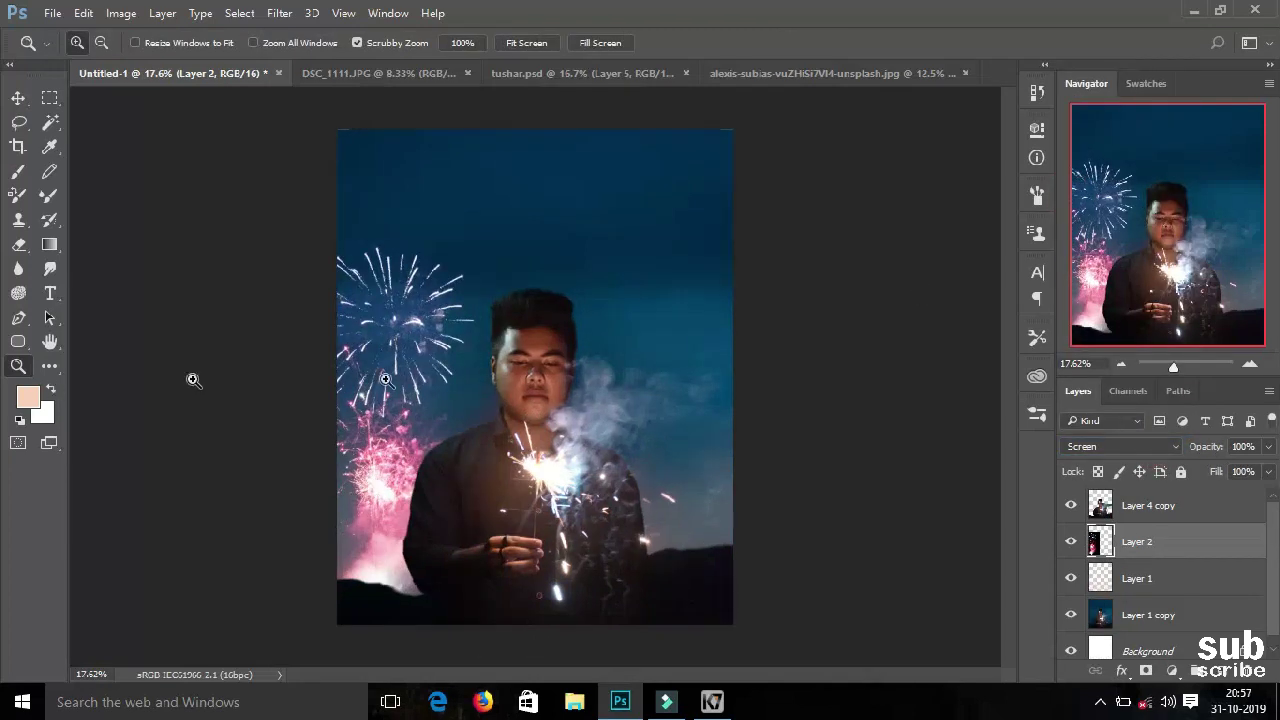
left_click_drag(193, 380, 175, 380)
Open the orange anton-darius fireworks photo
left_click(52, 13)
left_click(70, 57)
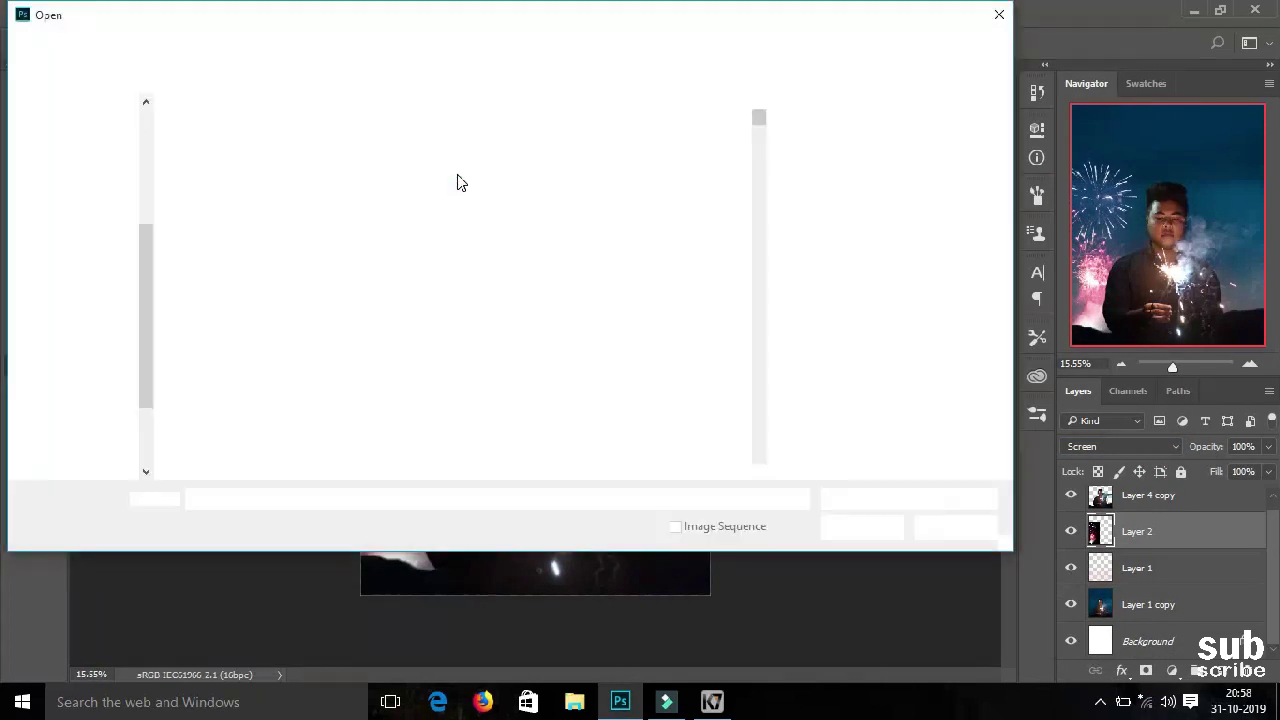
scroll(560, 265, "down", 5)
scroll(560, 265, "down", 5)
scroll(560, 265, "down", 5)
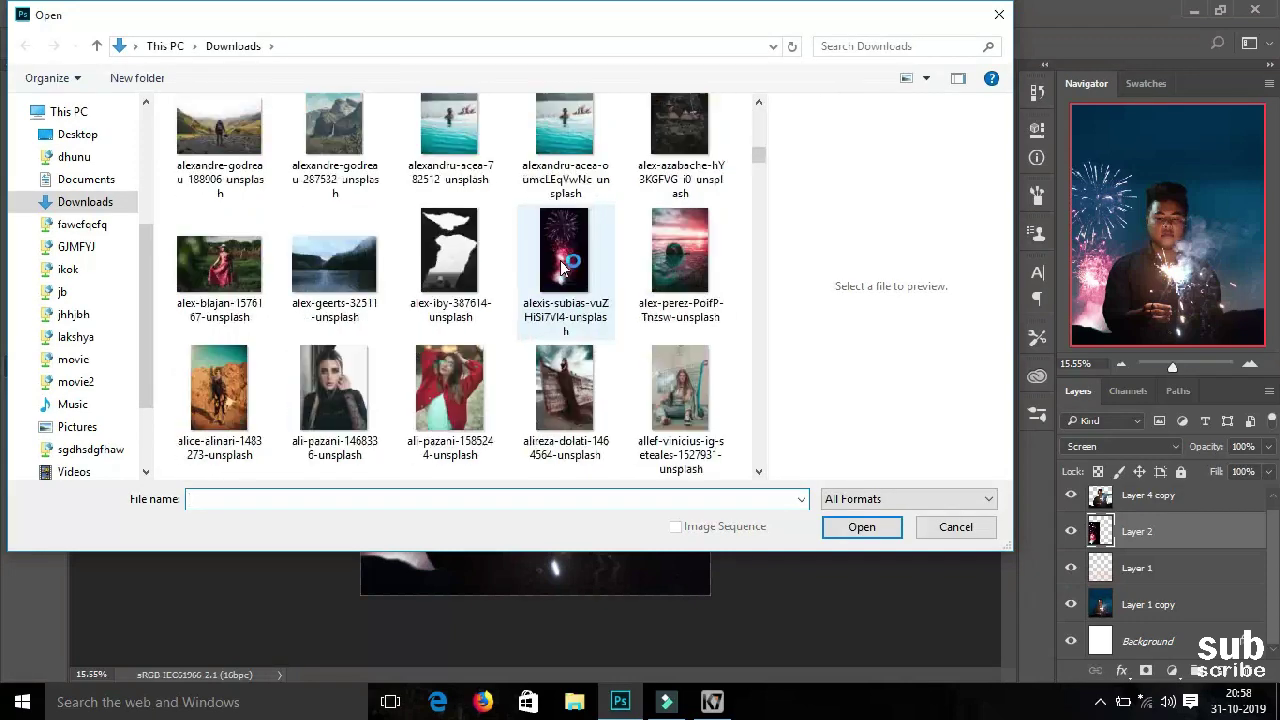
scroll(565, 265, "down", 5)
scroll(400, 220, "down", 5)
left_click(207, 150)
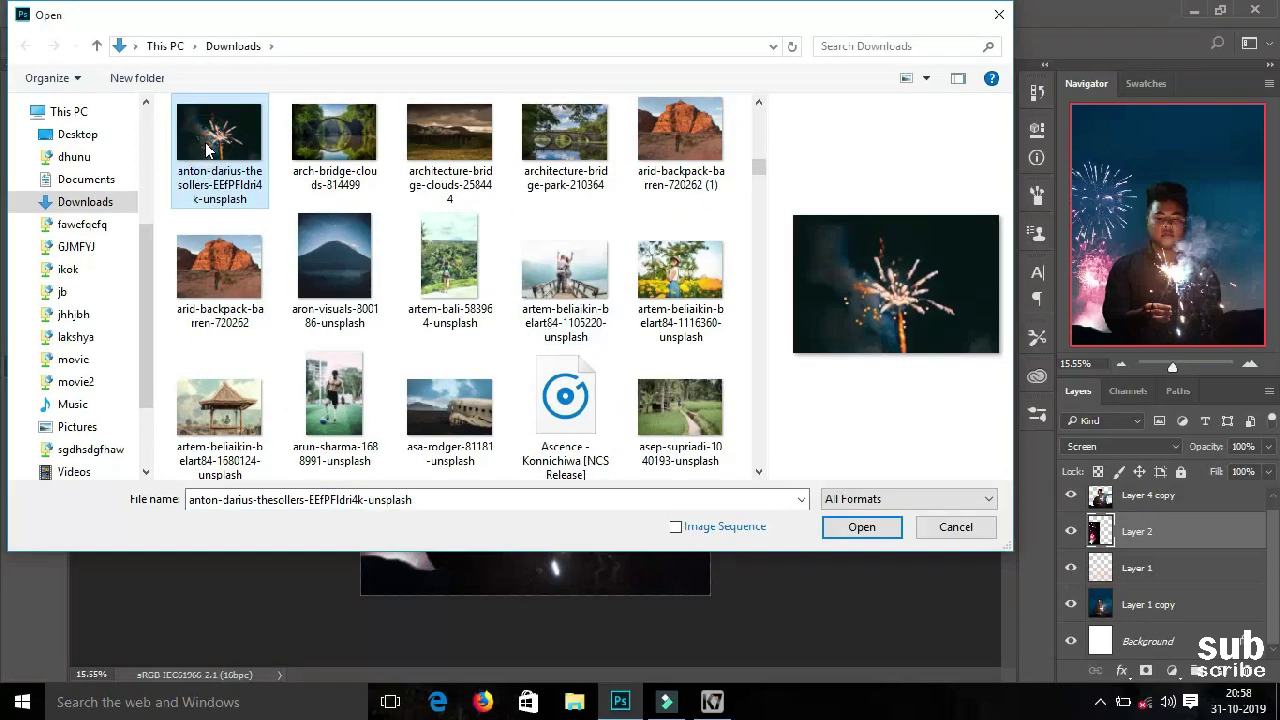
double_click(207, 150)
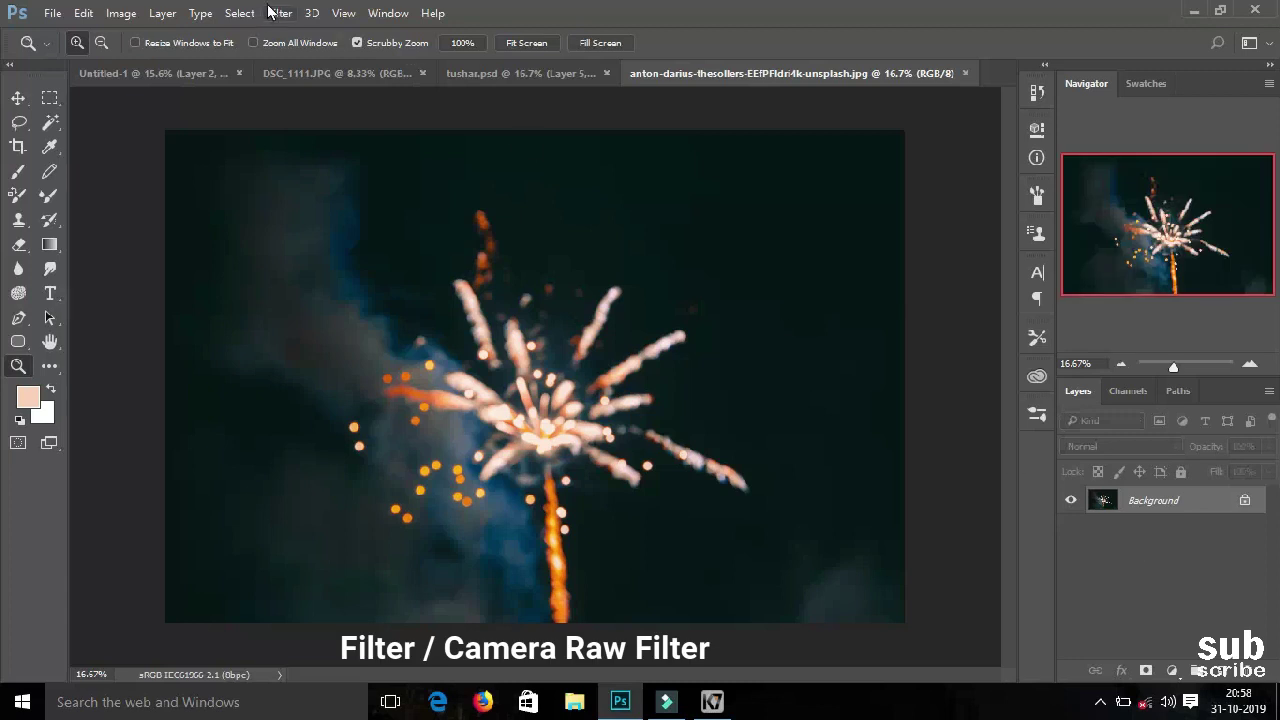
Darken the orange fireworks' Blacks to -30 in the Camera Raw Filter
left_click(281, 15)
left_click(316, 119)
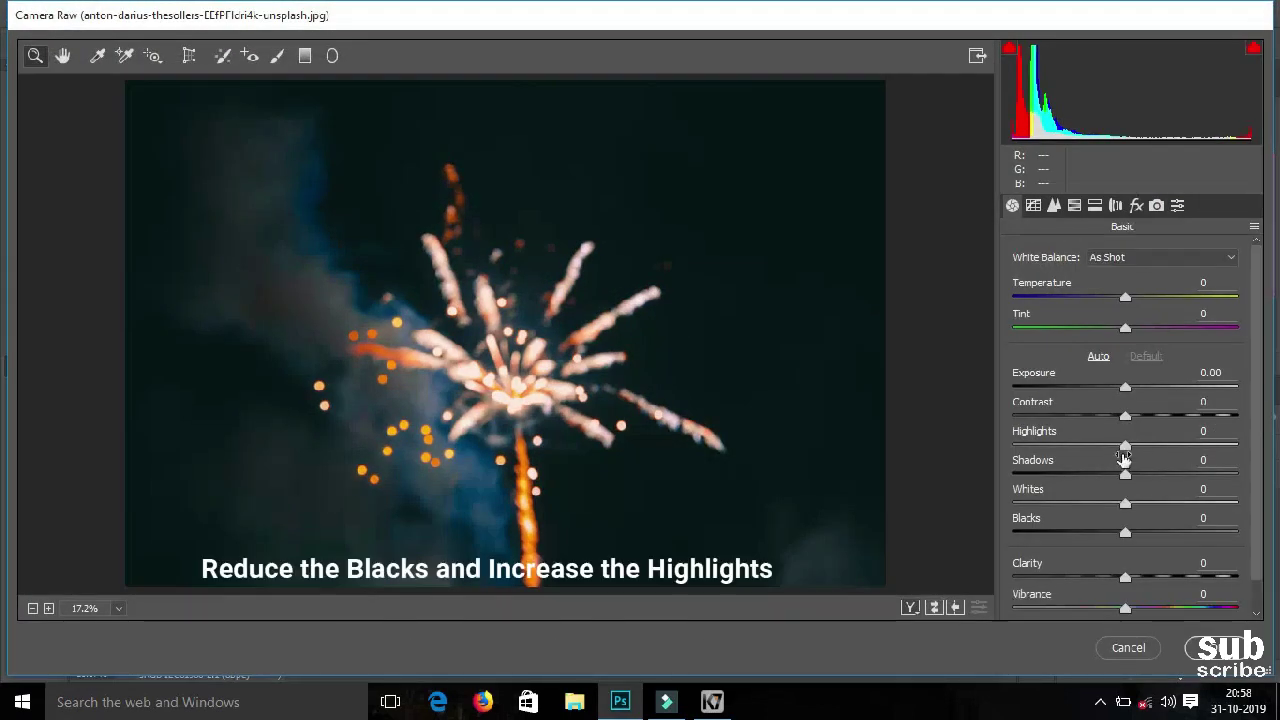
left_click_drag(1125, 535, 1069, 535)
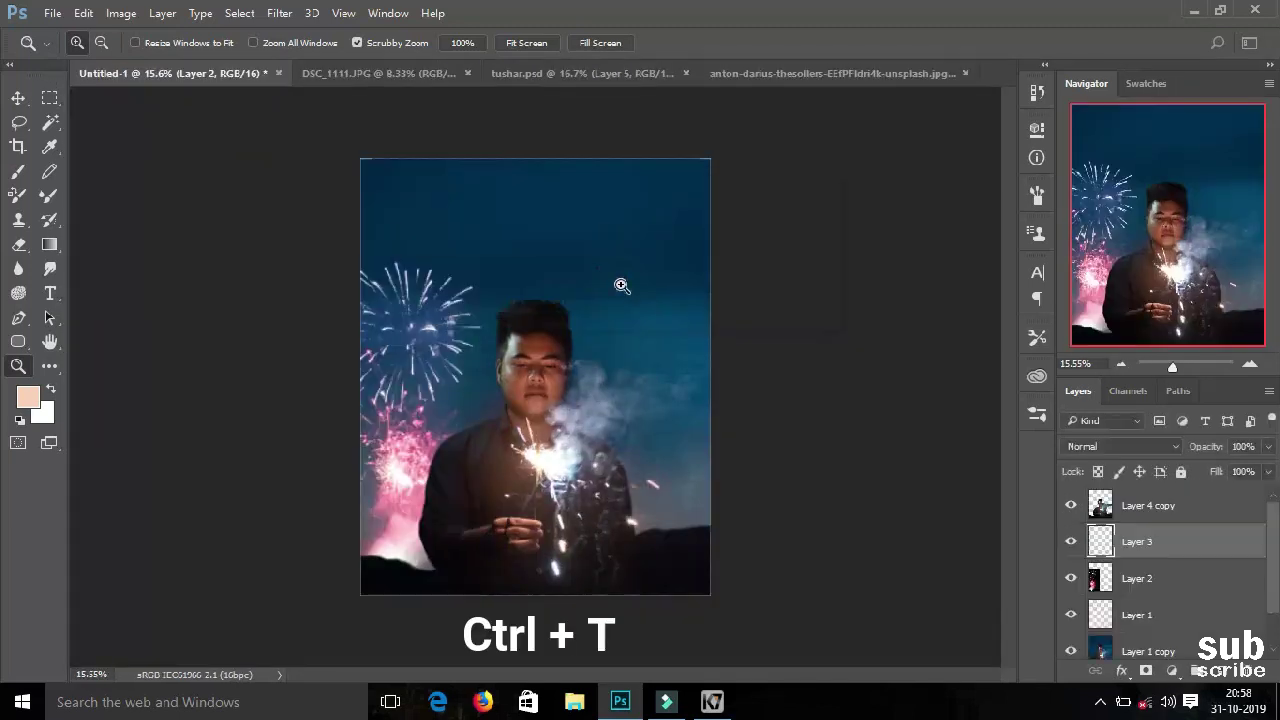
Enlarge the orange fireworks to about 90% across the top and blend with Screen
key("ctrl+t")
left_click_drag(408, 177, 540, 246)
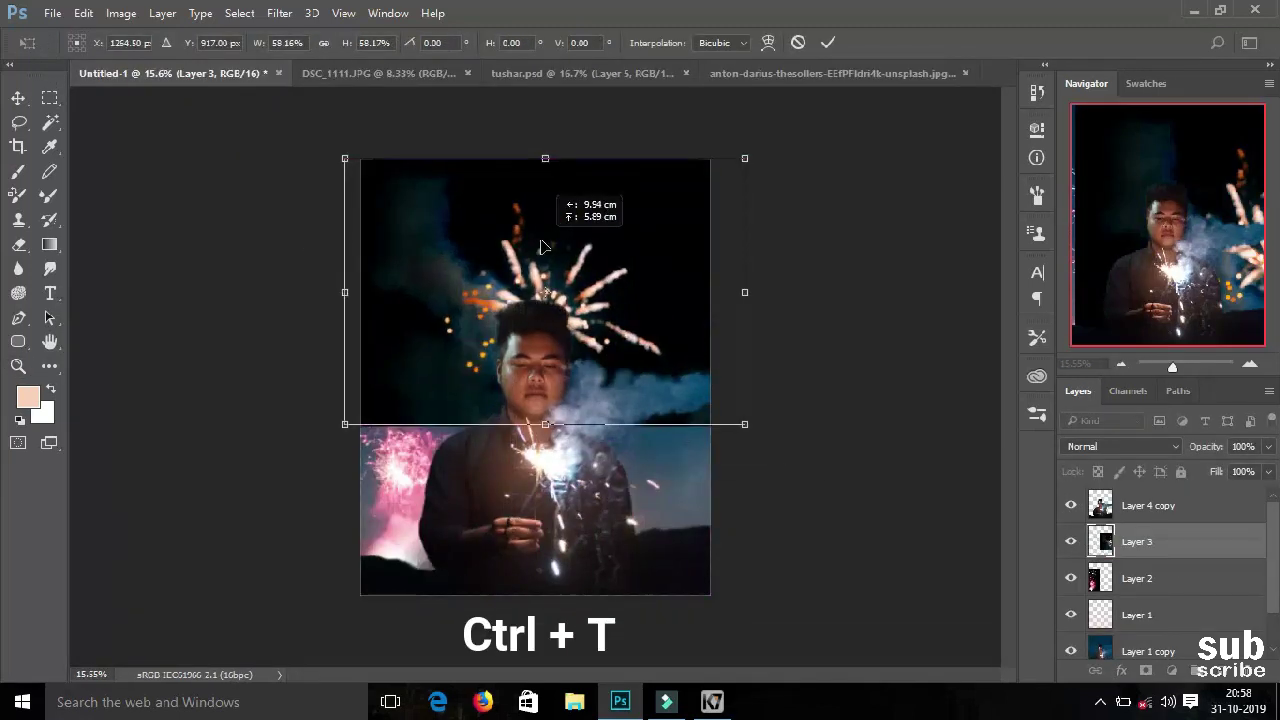
left_click_drag(745, 424, 835, 467)
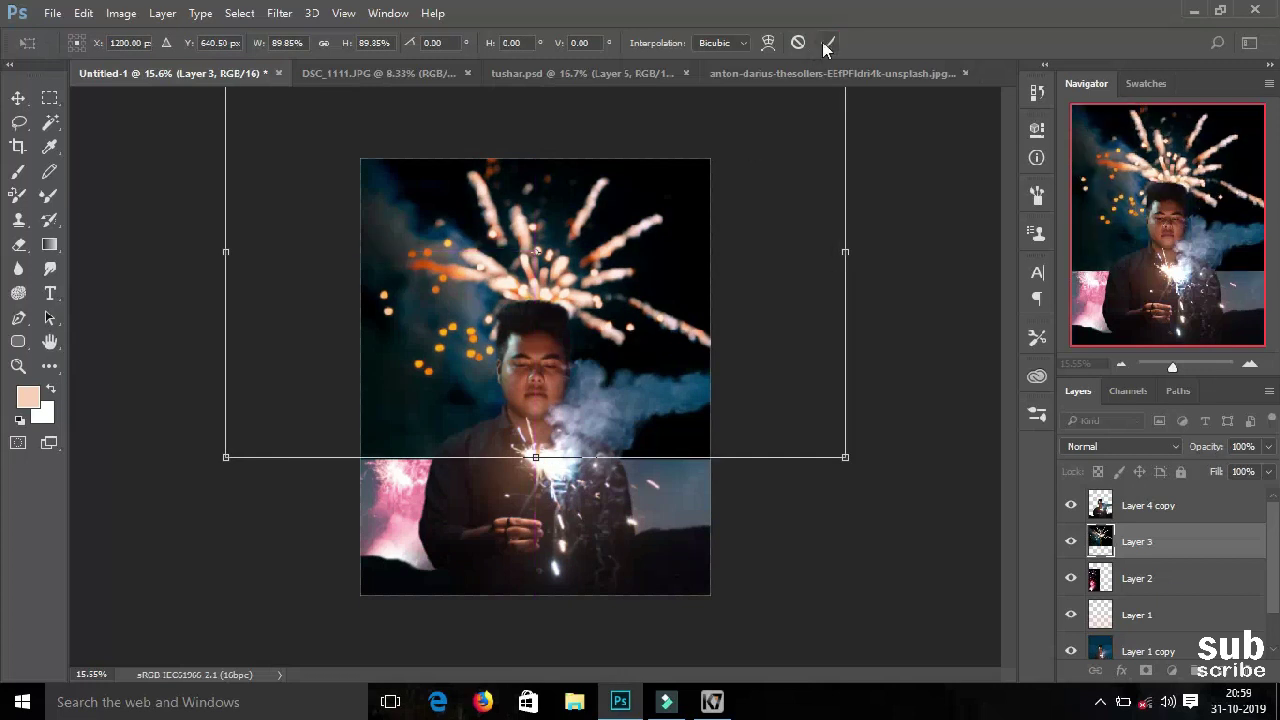
left_click(828, 42)
left_click(1148, 447)
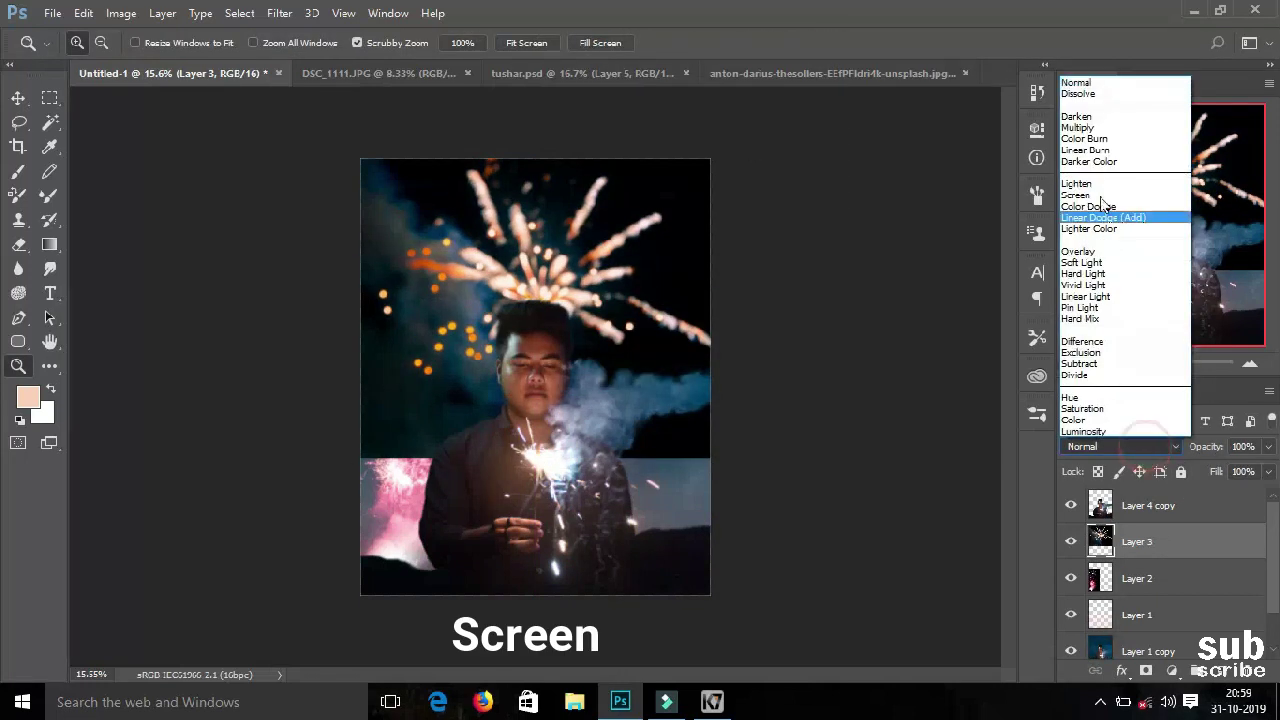
left_click(1110, 198)
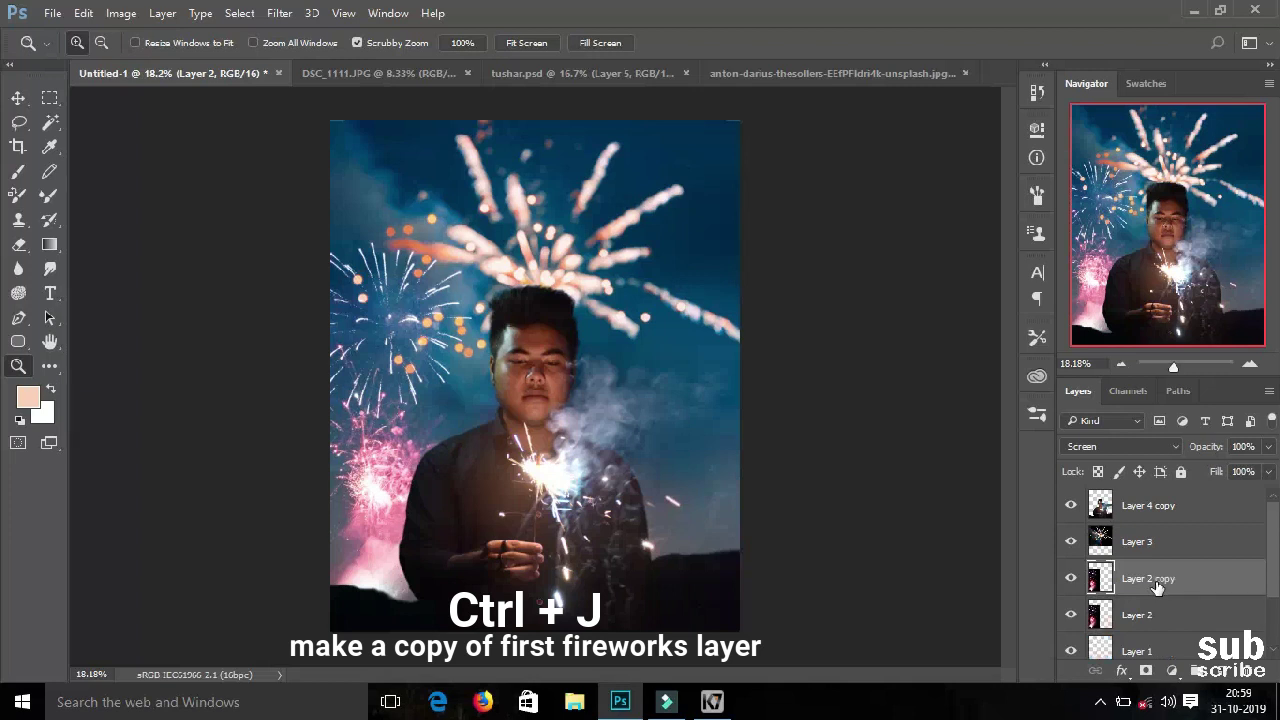
Move and skew the pink fireworks copy on the canvas
key("ctrl+t")
left_click_drag(446, 388, 456, 398)
left_click_drag(435, 343, 466, 371)
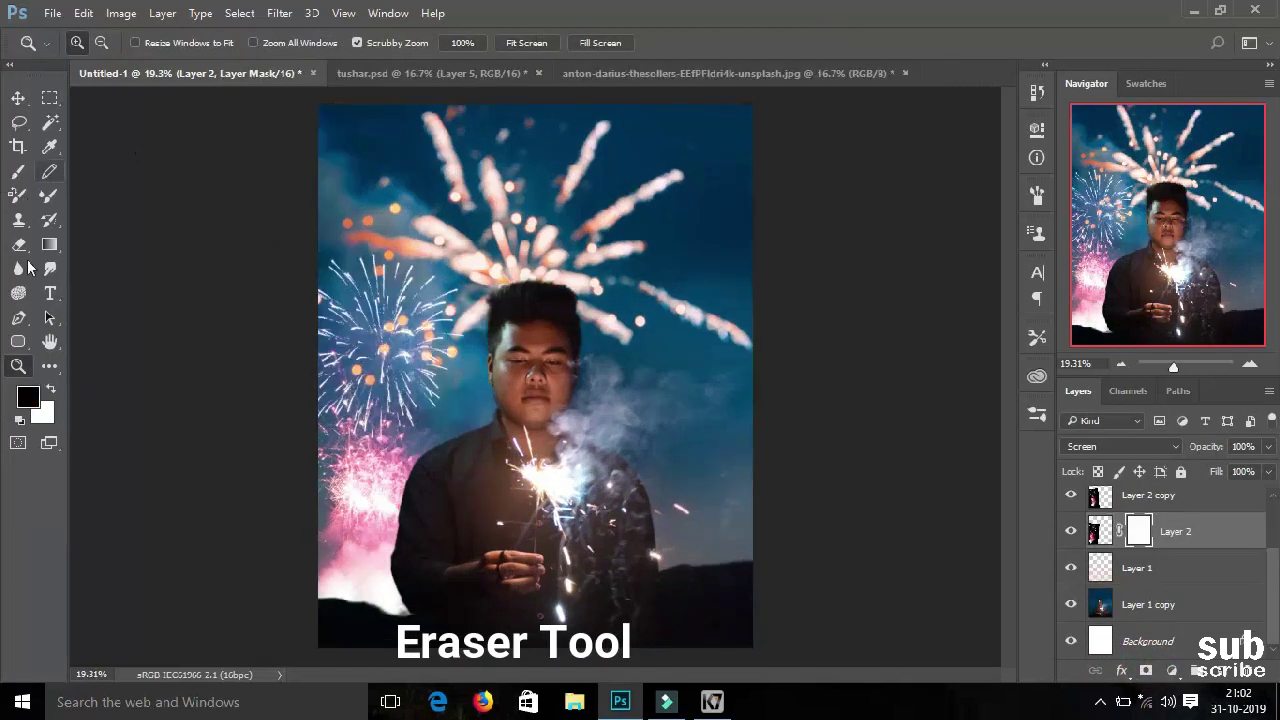
Set up the Eraser at 27% opacity for soft erasing
left_click(14, 246)
left_click(86, 42)
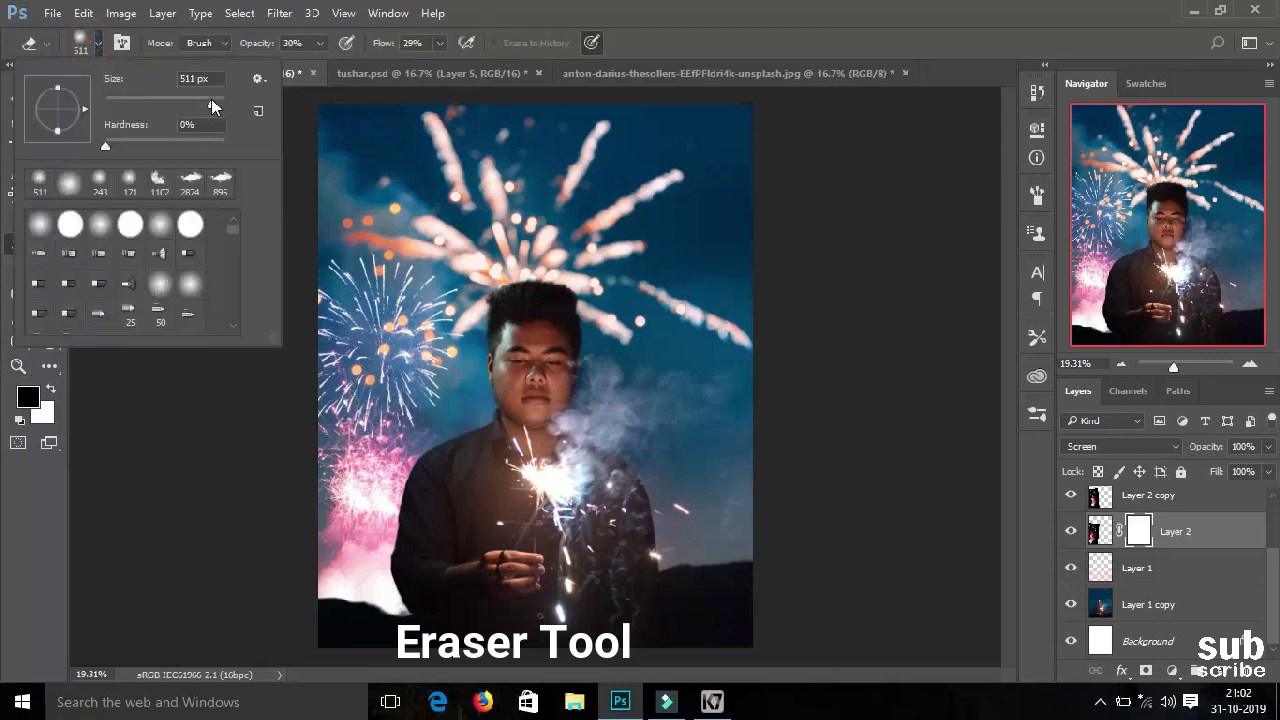
left_click(313, 47)
left_click_drag(308, 62, 317, 67)
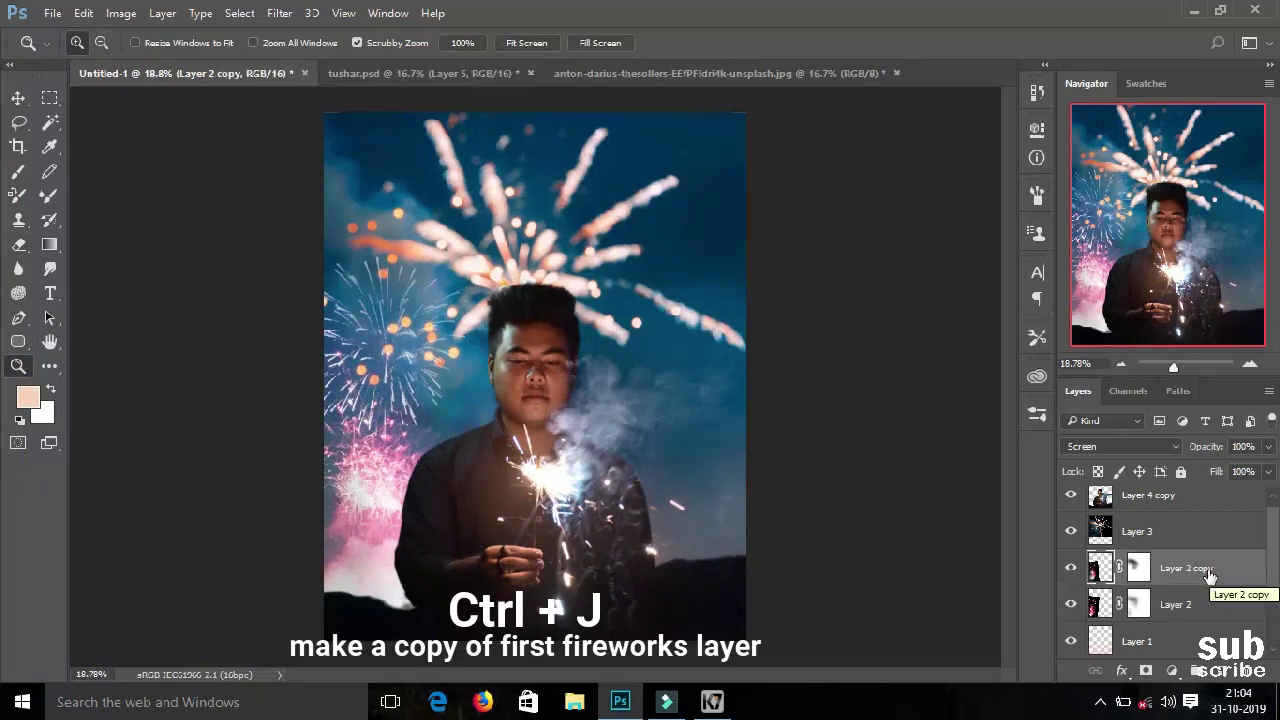
Duplicate the pink fireworks and enlarge it, tilted about 22°, over the right side
key("ctrl+j")
key("ctrl+t")
left_click_drag(420, 450, 716, 450)
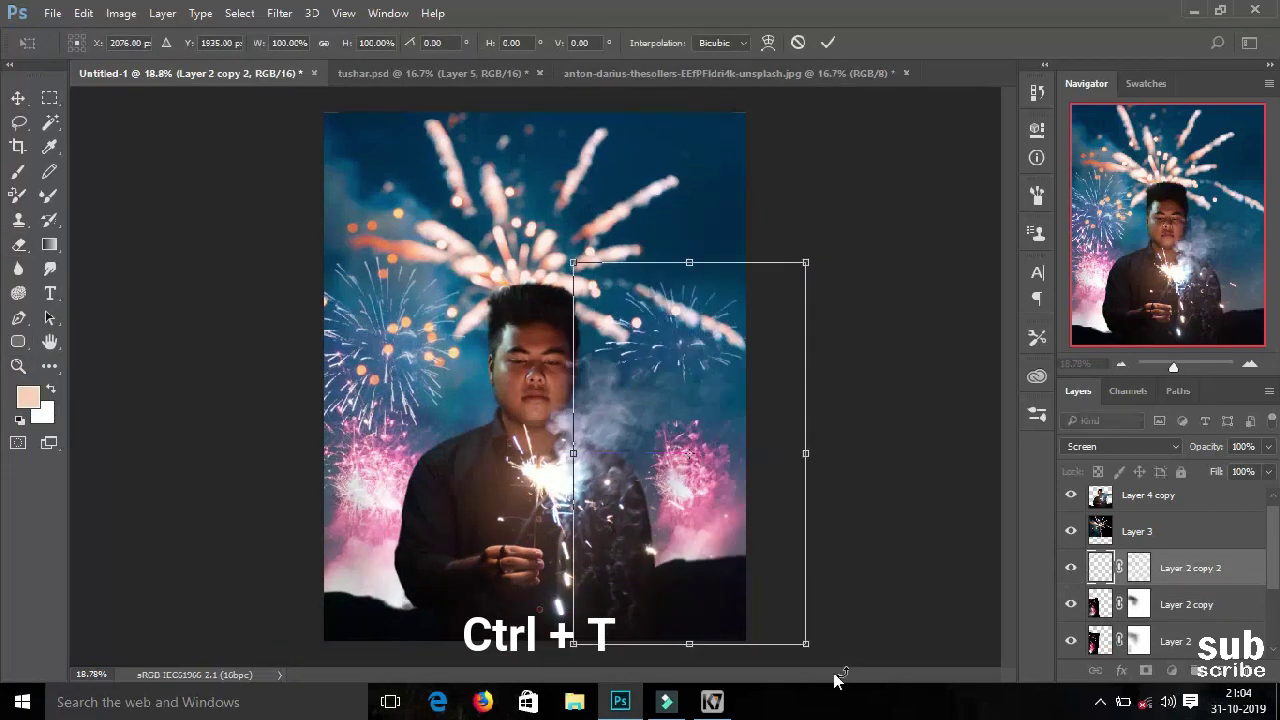
mouse_move(838, 680)
left_mouse_down()
mouse_move(708, 568)
mouse_move(781, 432)
mouse_move(840, 423)
left_mouse_up()
Commit the tilted copy and lasso-select the upper-right fireworks on its layer mask
left_click(828, 42)
key("z")
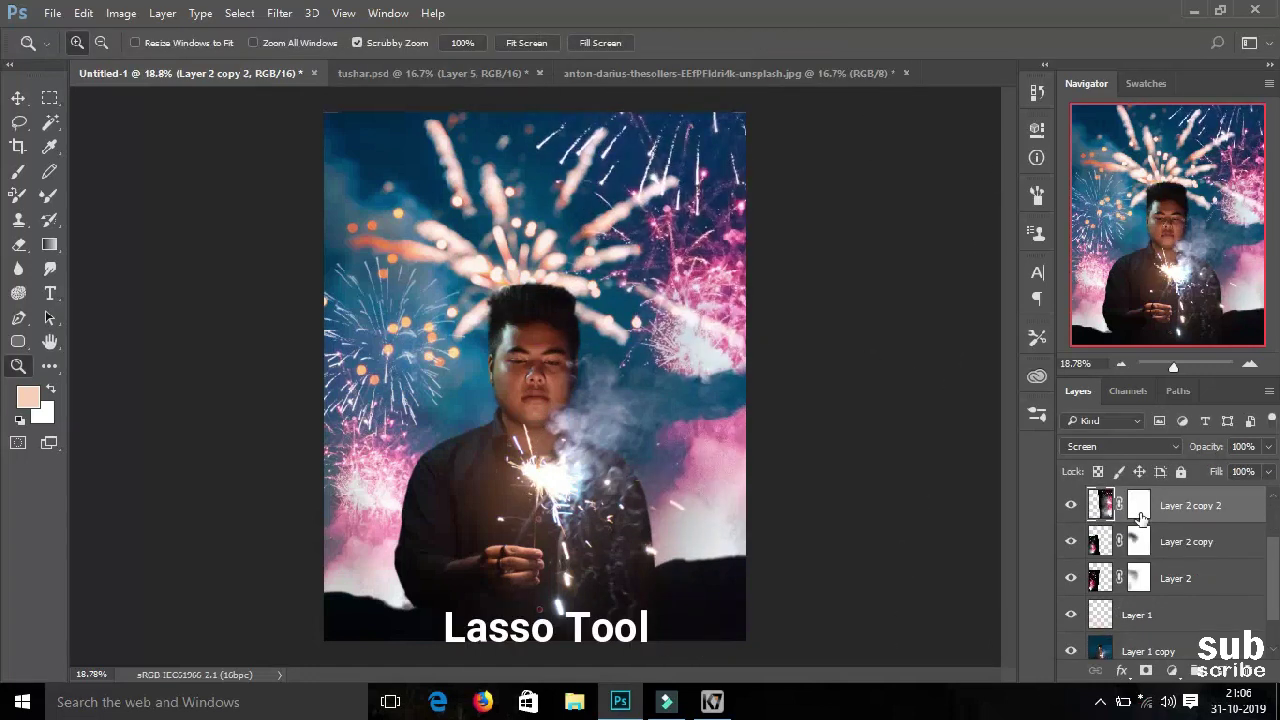
left_click(1140, 512)
left_click(20, 121)
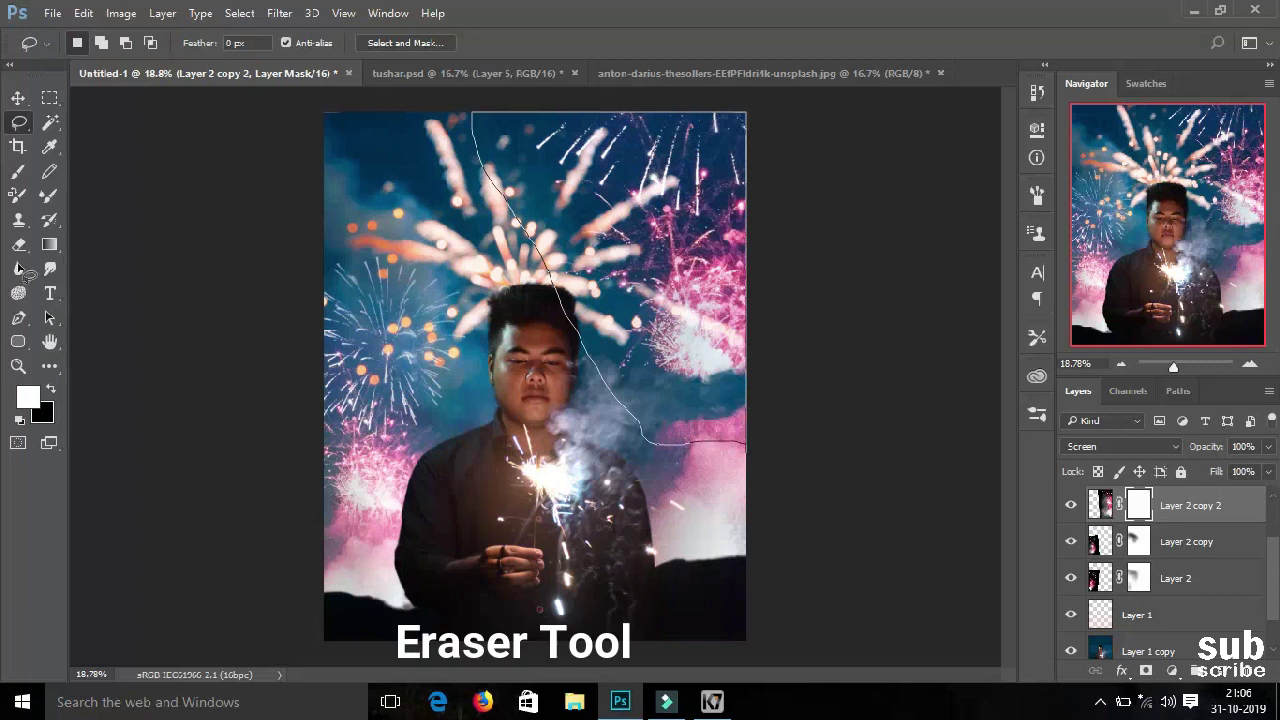
left_click(18, 244)
Erase the pink fireworks in the selection with a hard 100% eraser, then deselect
left_click(82, 42)
left_click_drag(321, 42, 452, 77)
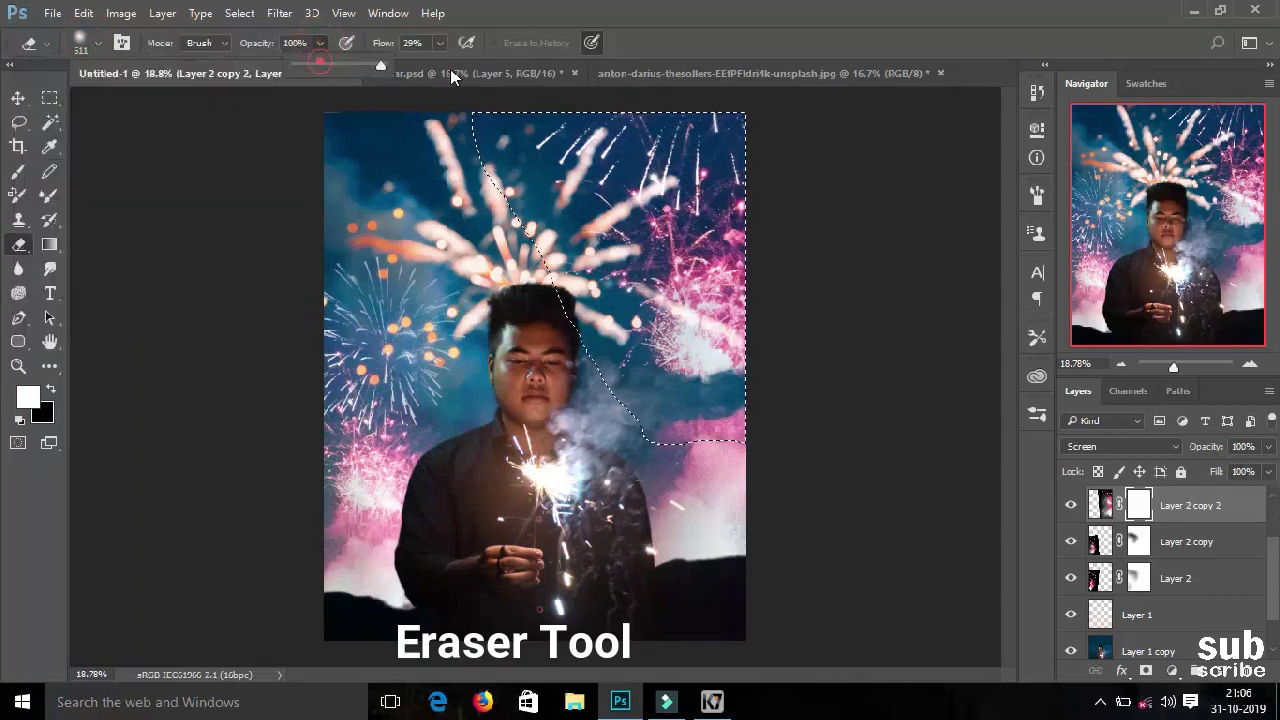
left_click(82, 50)
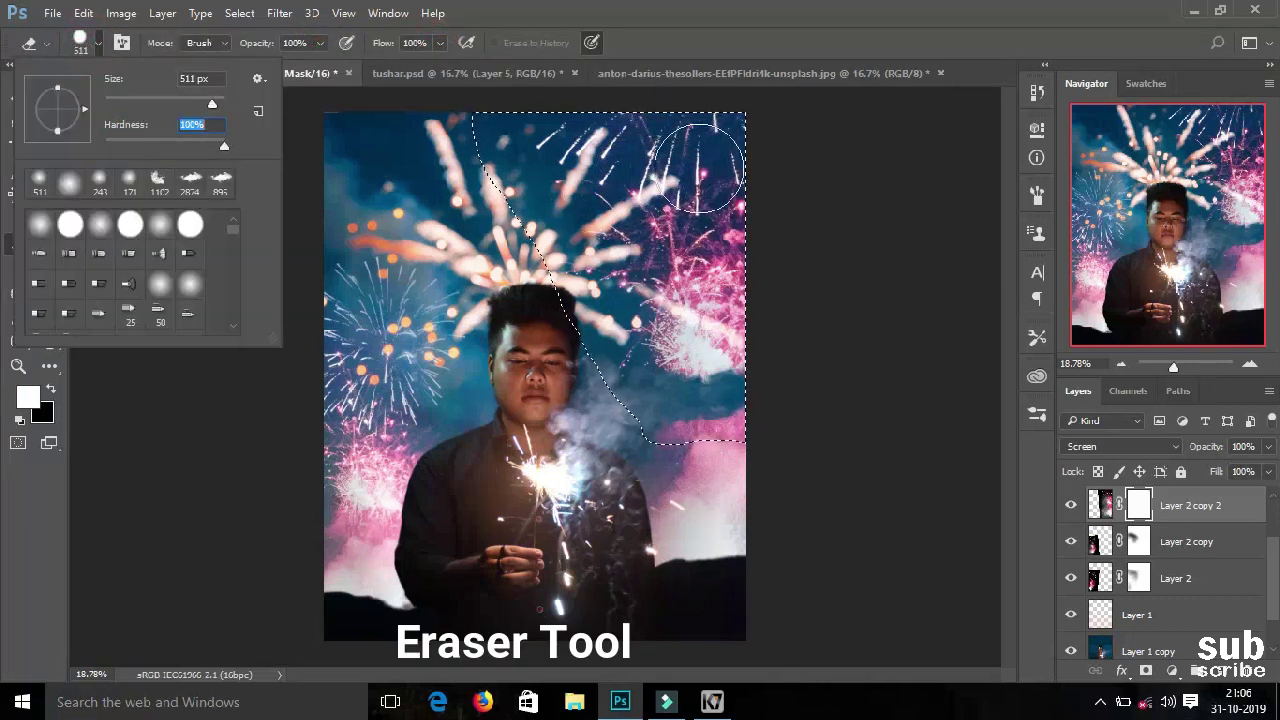
left_click_drag(690, 140, 640, 200)
left_click_drag(576, 285, 722, 362)
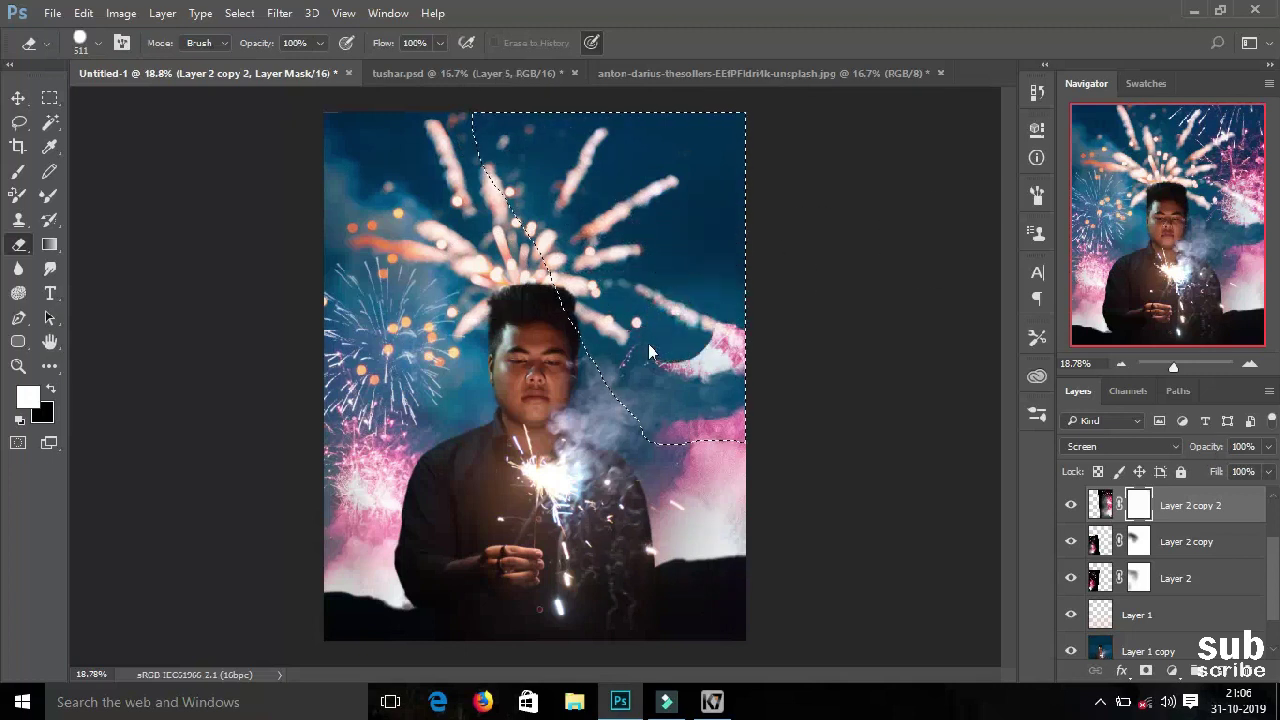
left_click_drag(790, 418, 633, 414)
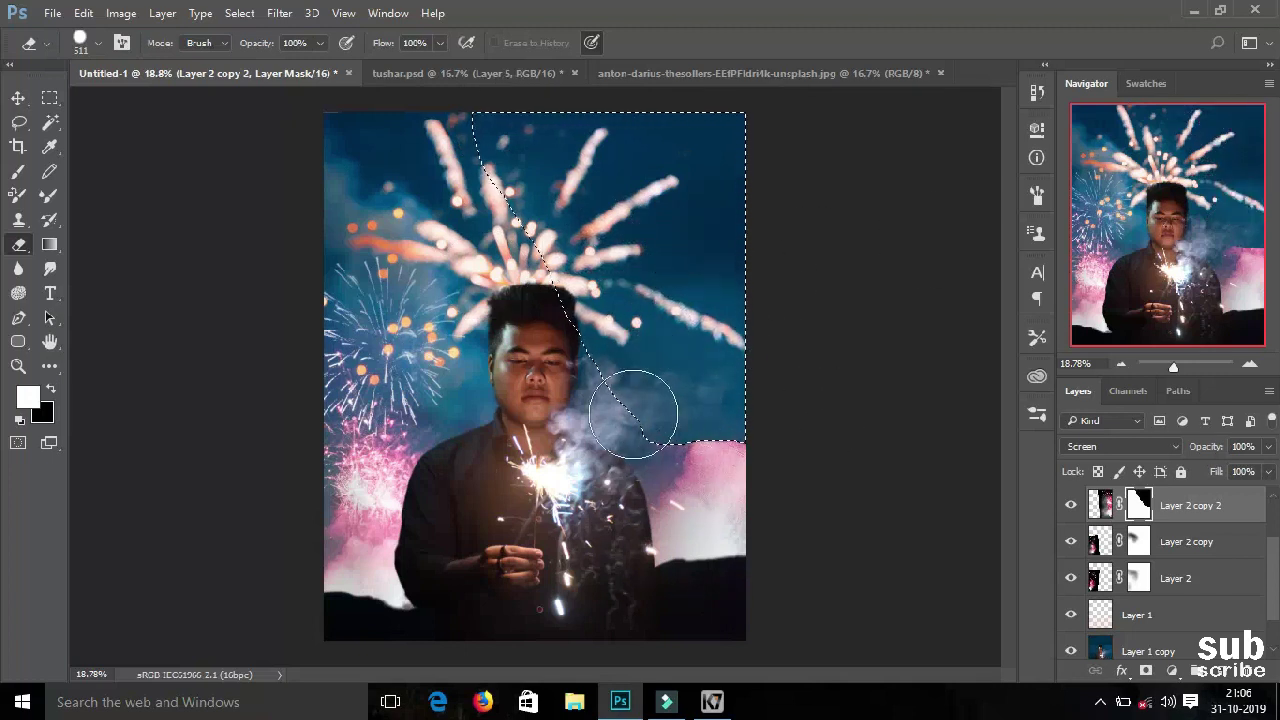
key("ctrl+d")
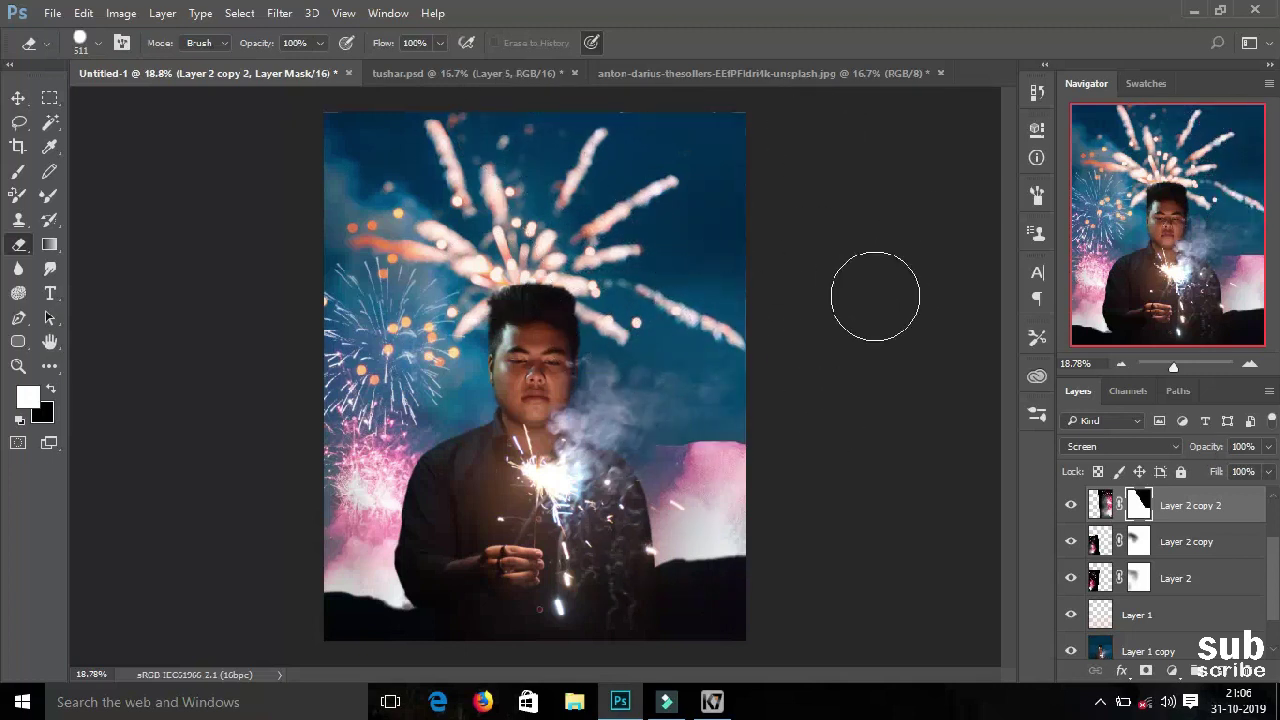
Set the eraser to 42% opacity and a 432 px brush size
left_click(88, 43)
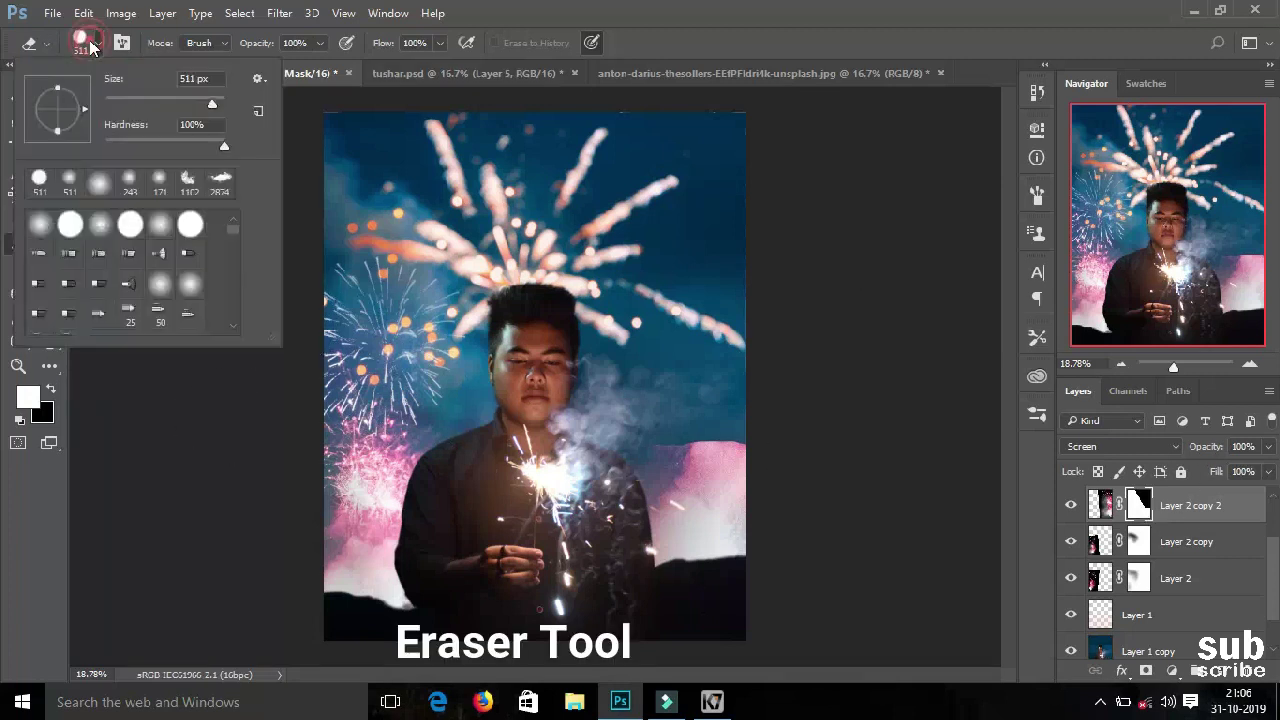
left_click_drag(320, 43, 270, 76)
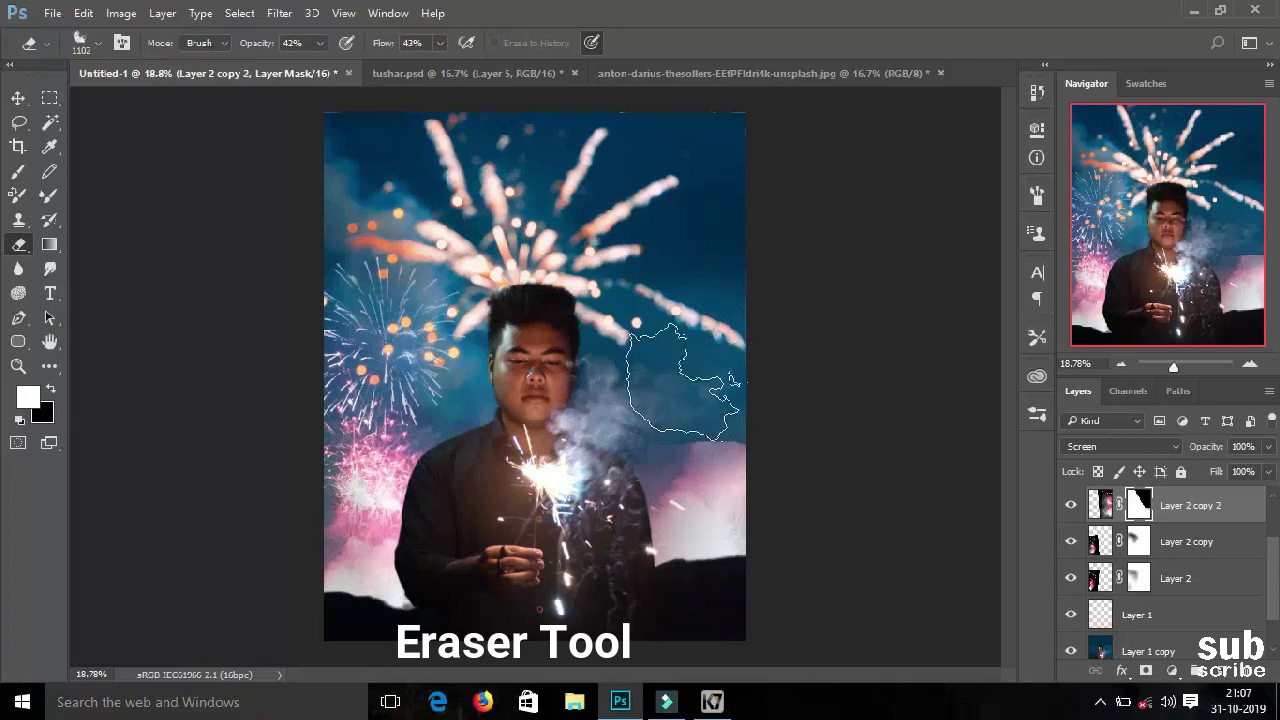
key("bracketleft")
key("bracketleft")
key("bracketleft")
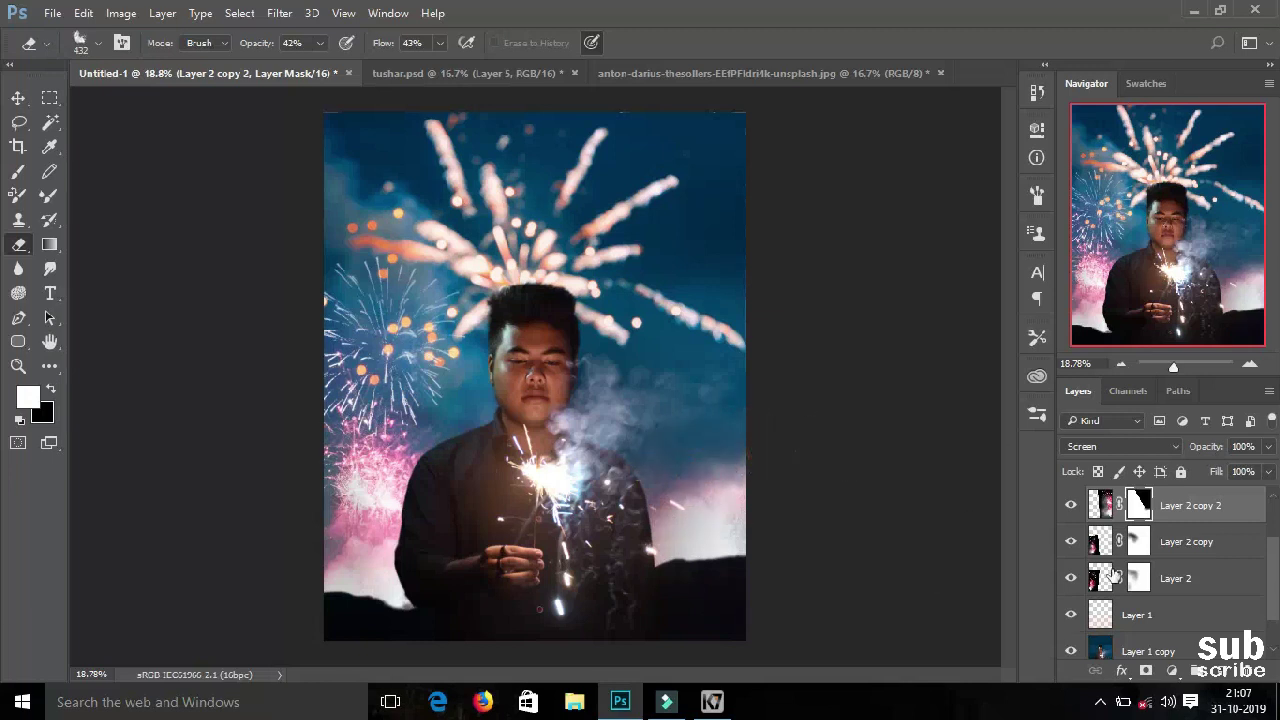
left_click(1172, 671)
Add a Color Balance adjustment with midtones shifted toward yellow at -32
left_click(1143, 463)
left_click_drag(880, 288, 835, 300)
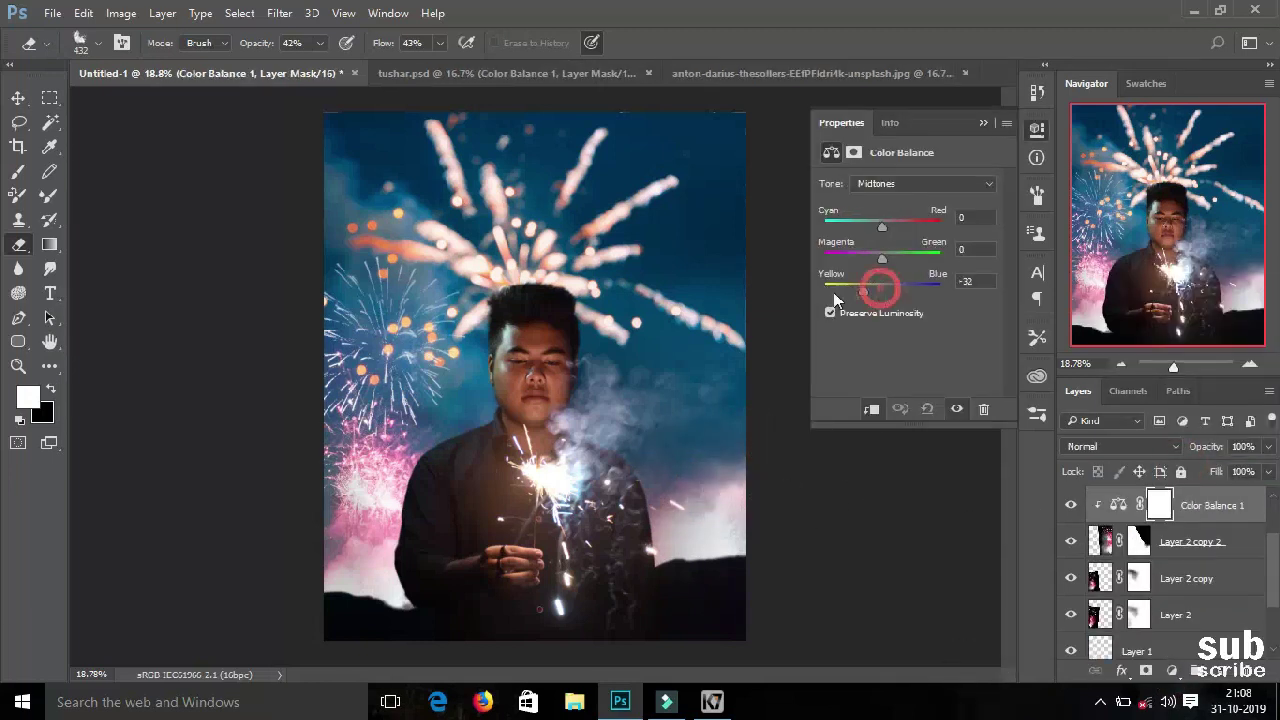
left_click(984, 124)
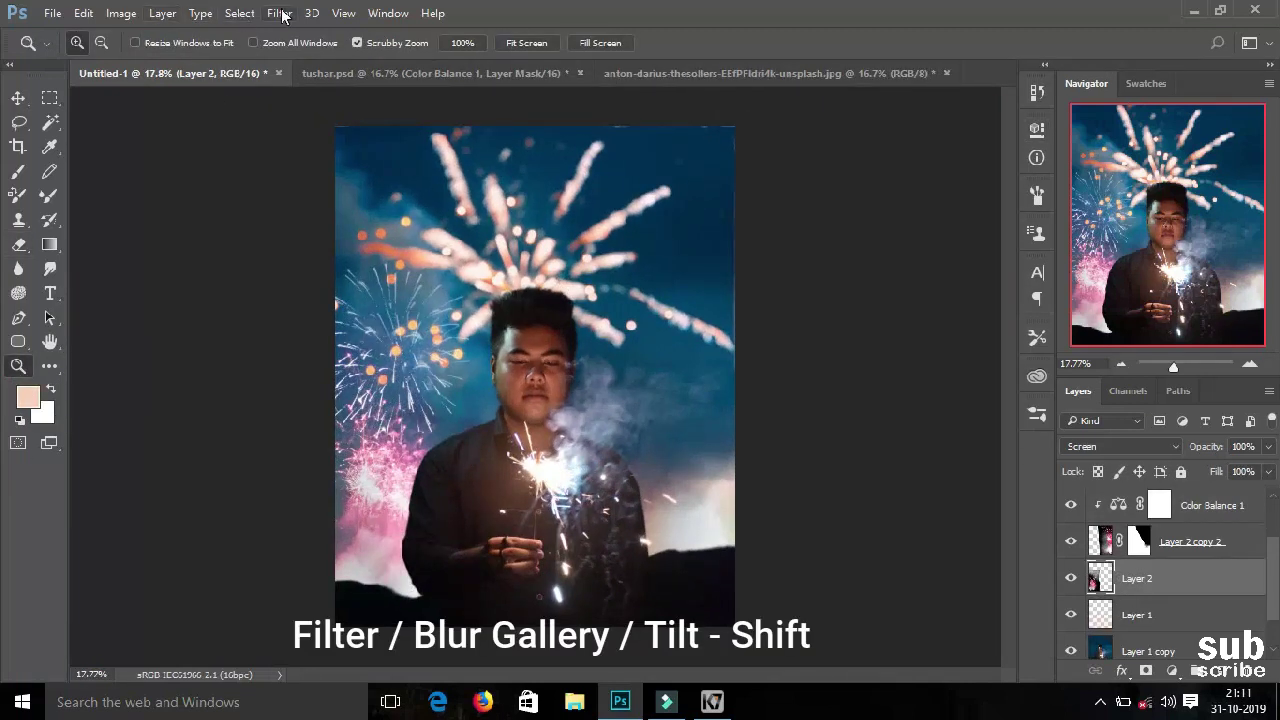
Apply a 6 px Tilt-Shift blur to Layer 2 with the lower focus line moved down
left_click(281, 14)
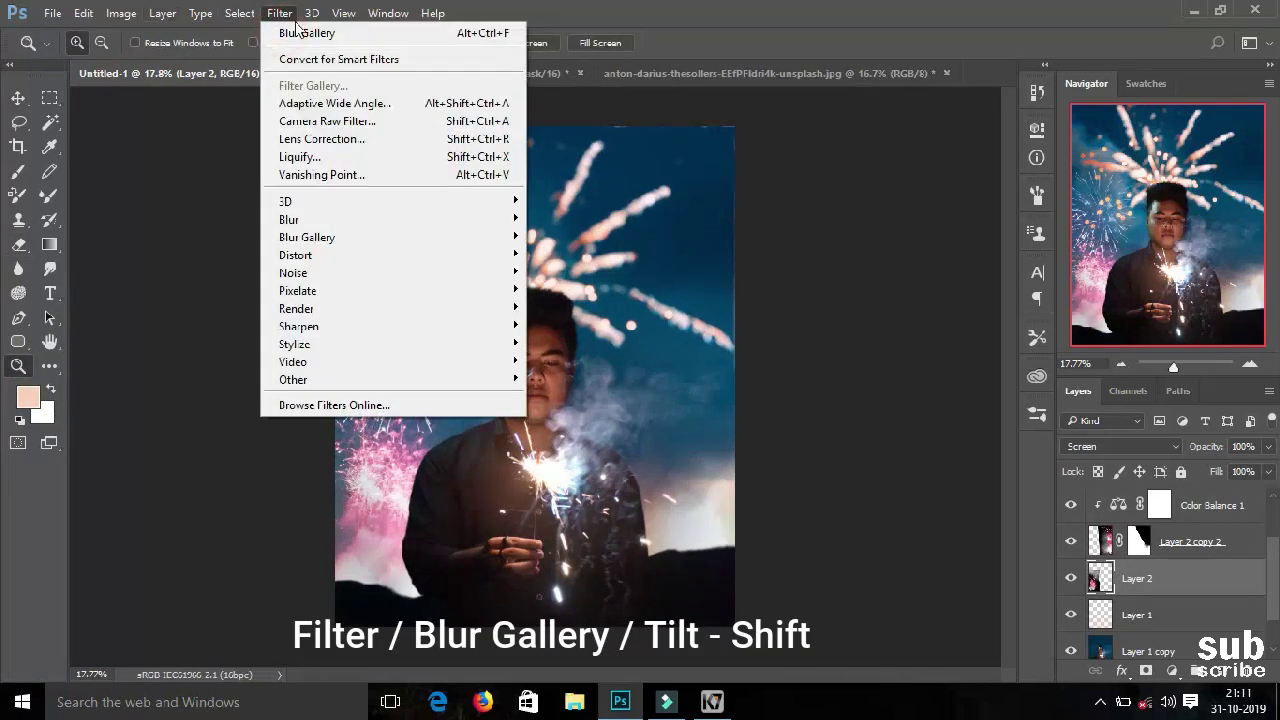
mouse_move(307, 237)
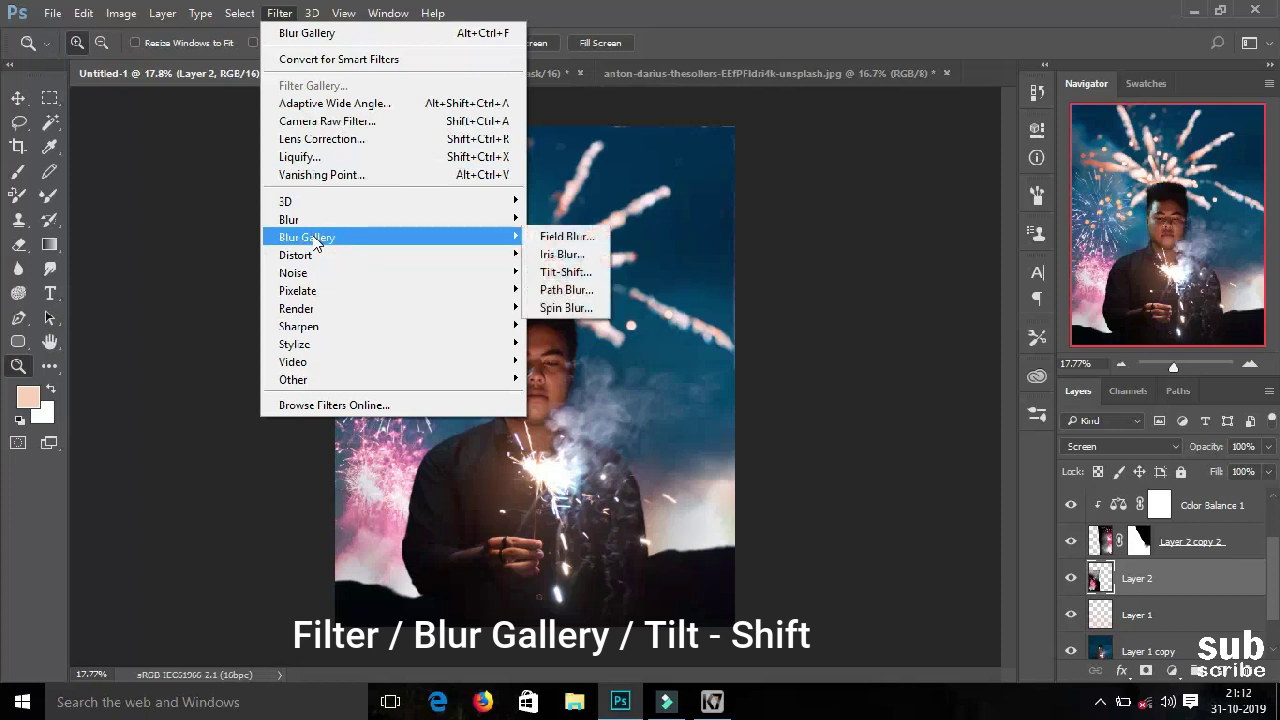
left_click(566, 271)
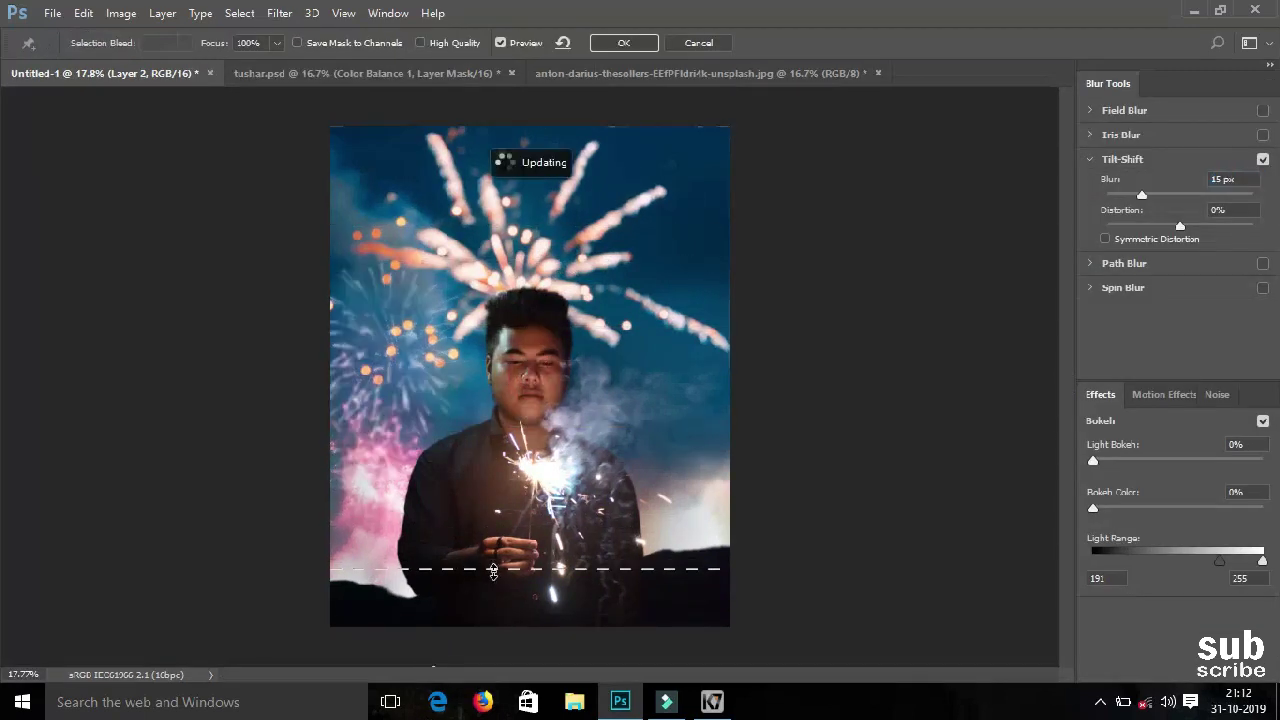
left_click_drag(494, 569, 494, 617)
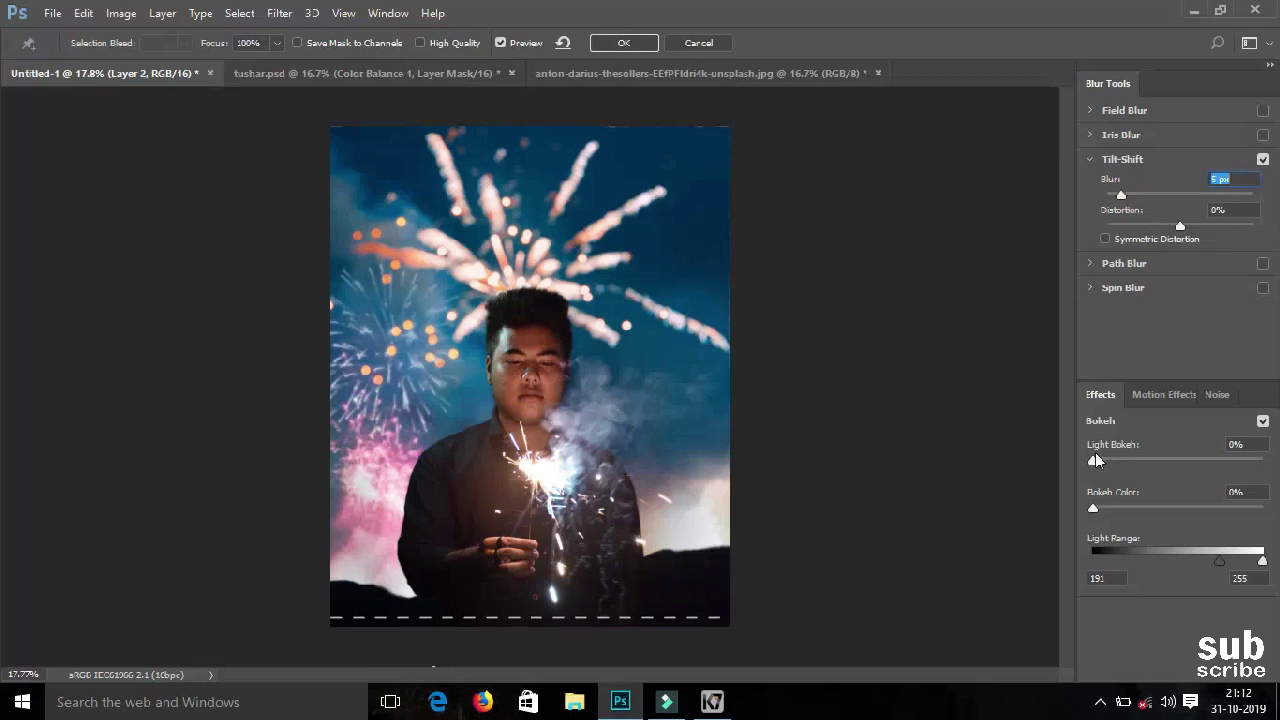
left_click_drag(1093, 459, 1107, 459)
left_click(624, 43)
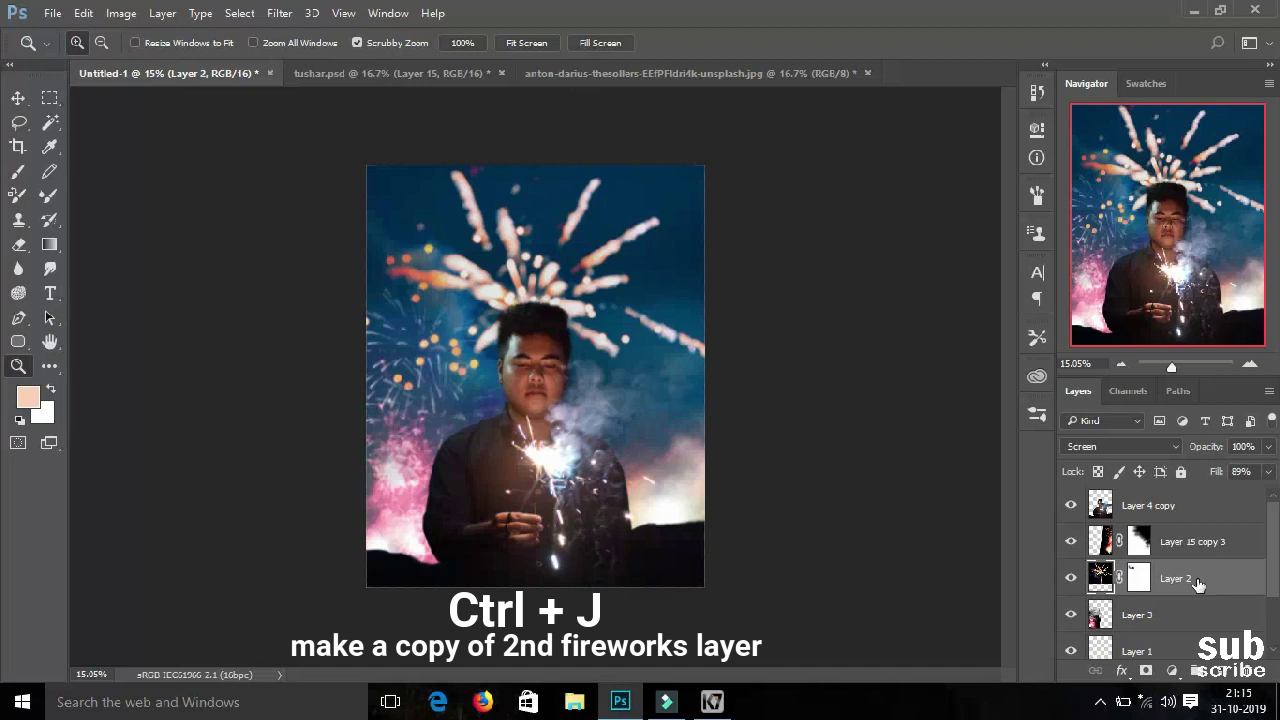
Duplicate Layer 2 and rotate the copy to about -165°, enlarged to about 108%
key("ctrl+j")
key("ctrl+t")
mouse_move(906, 143)
left_mouse_down()
mouse_move(829, 166)
mouse_move(705, 104)
left_mouse_up()
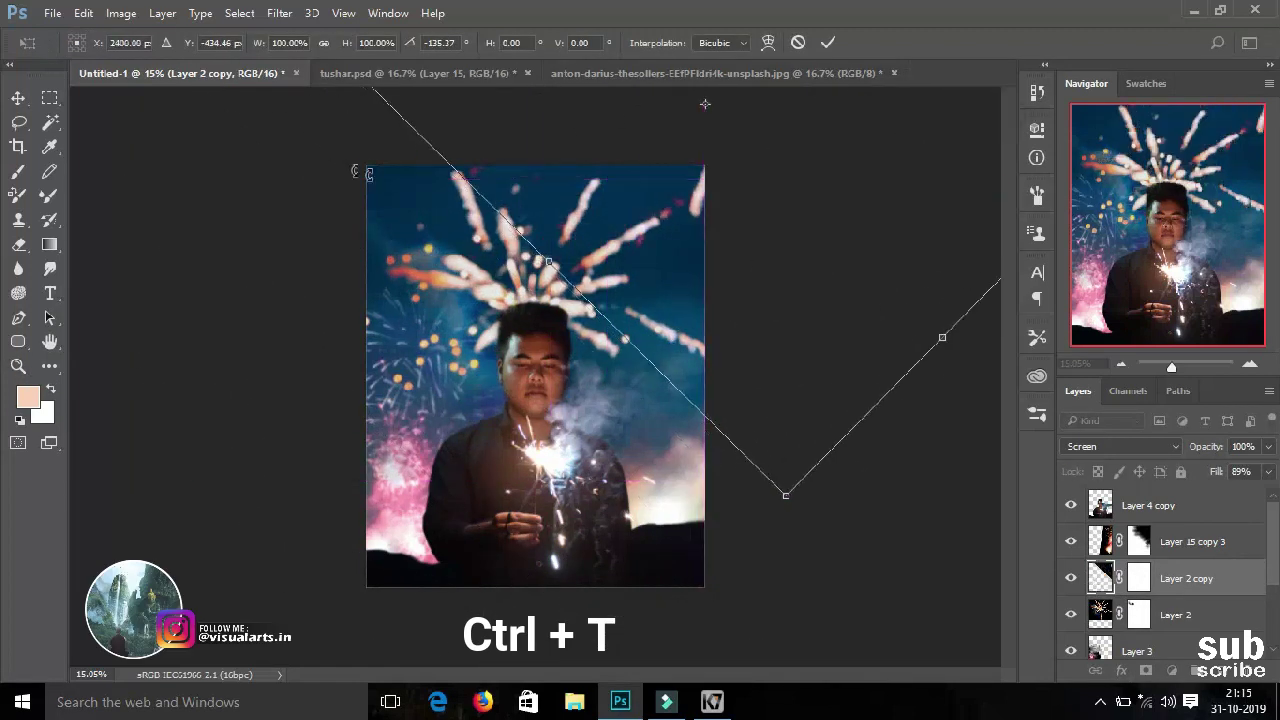
mouse_move(355, 171)
left_mouse_down()
mouse_move(378, 262)
mouse_move(686, 132)
left_mouse_up()
left_click(828, 42)
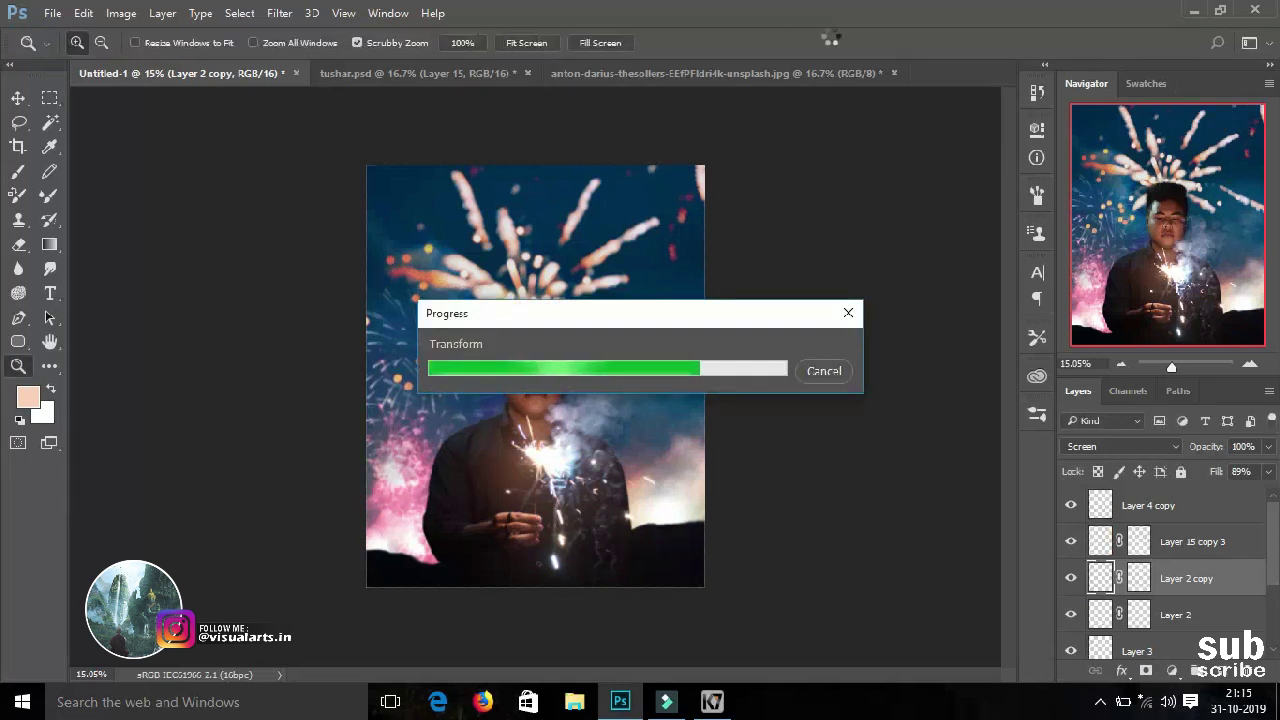
left_click_drag(666, 369, 689, 372)
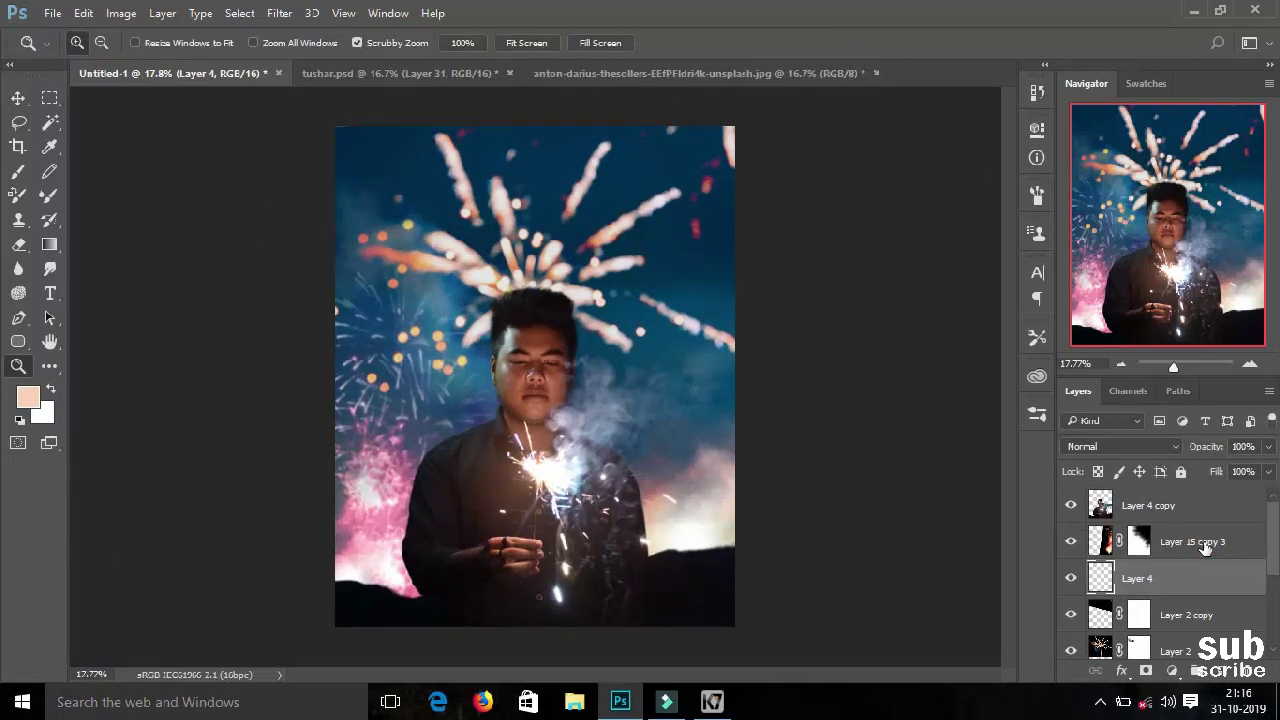
left_click(1205, 543)
scroll(1212, 620, "down", 4)
Add an empty layer above Layer 1 copy and choose a black (000000) brush
left_click(1210, 616)
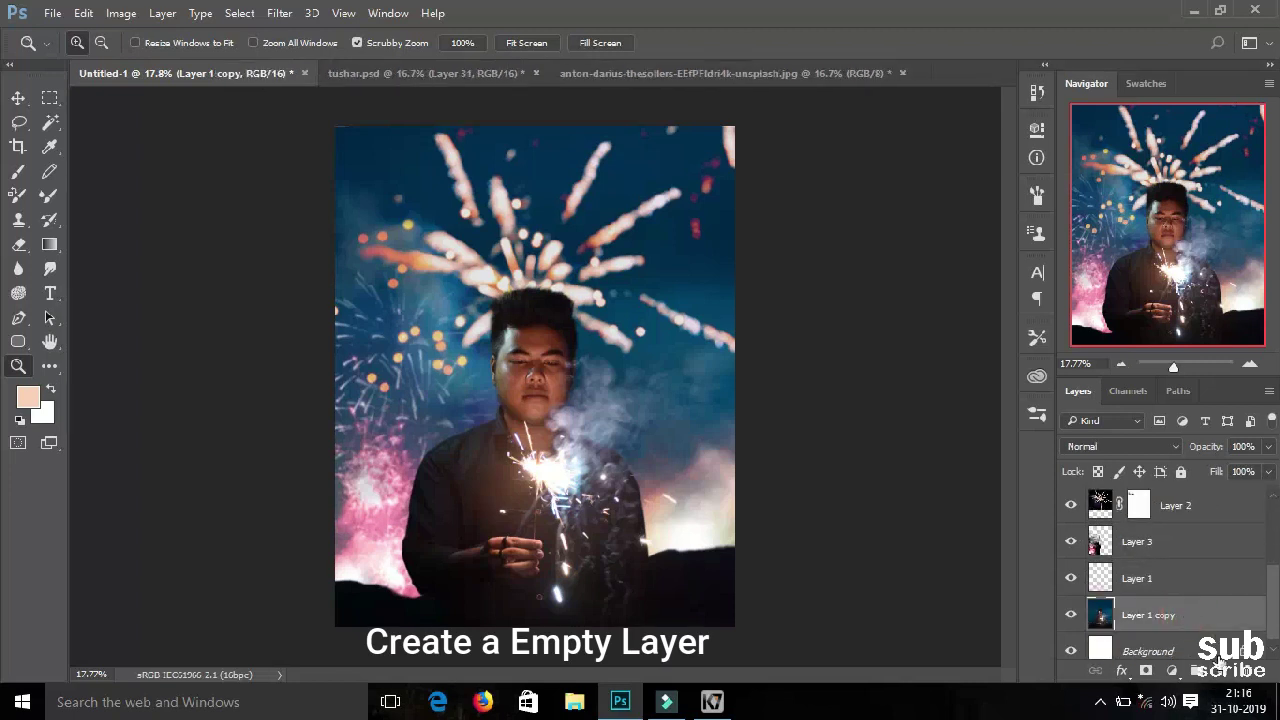
key("ctrl+shift+alt+n")
key("b")
left_click(28, 397)
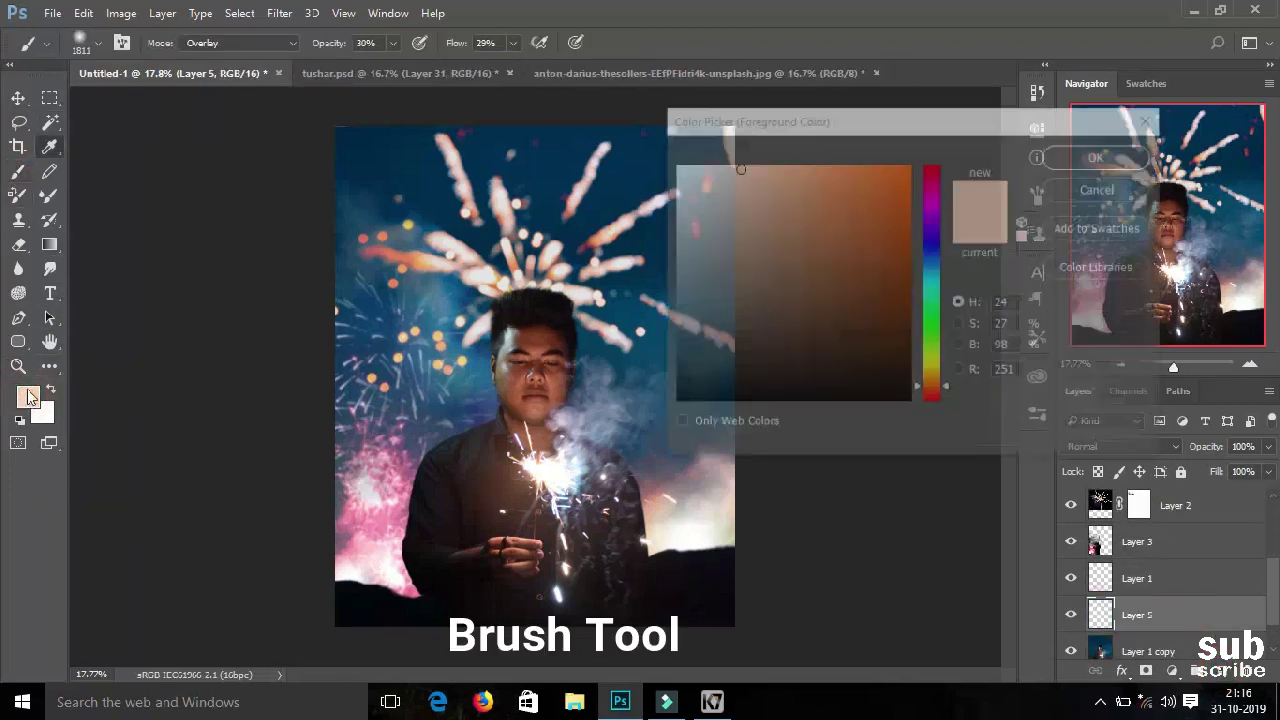
type("000000")
left_click(1099, 155)
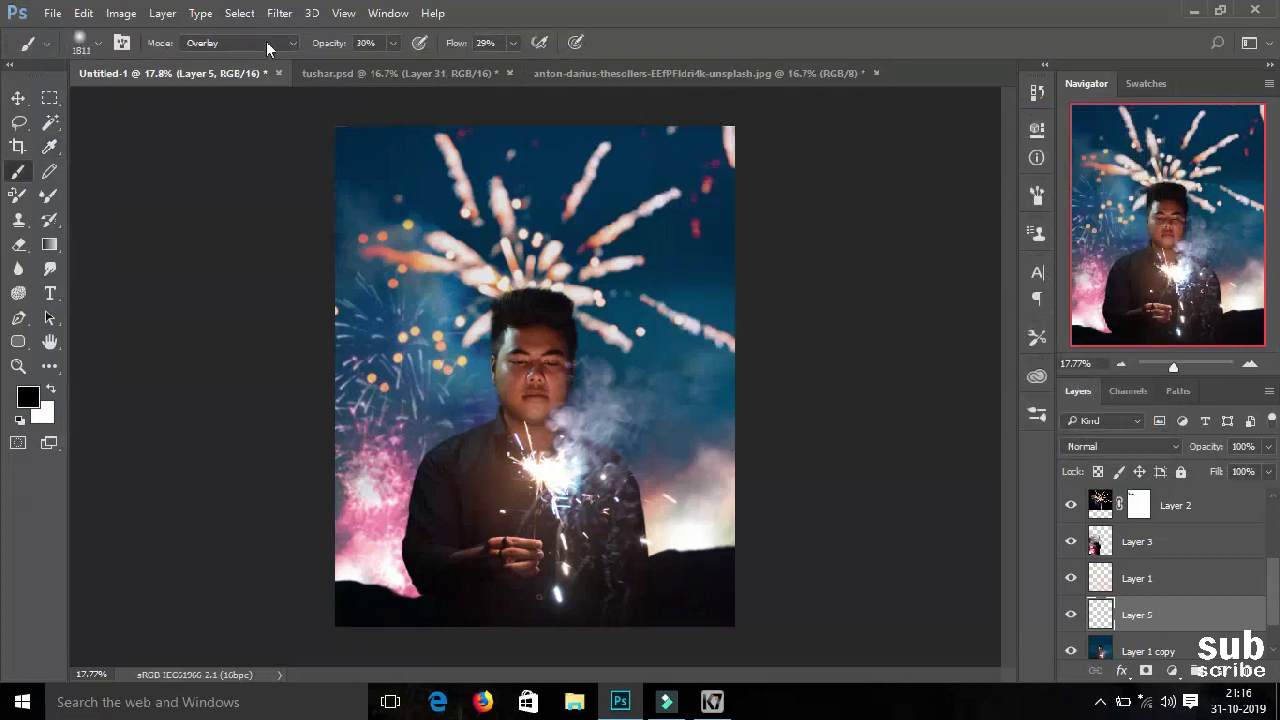
Set the brush to 45% opacity and 22% flow
left_click(86, 44)
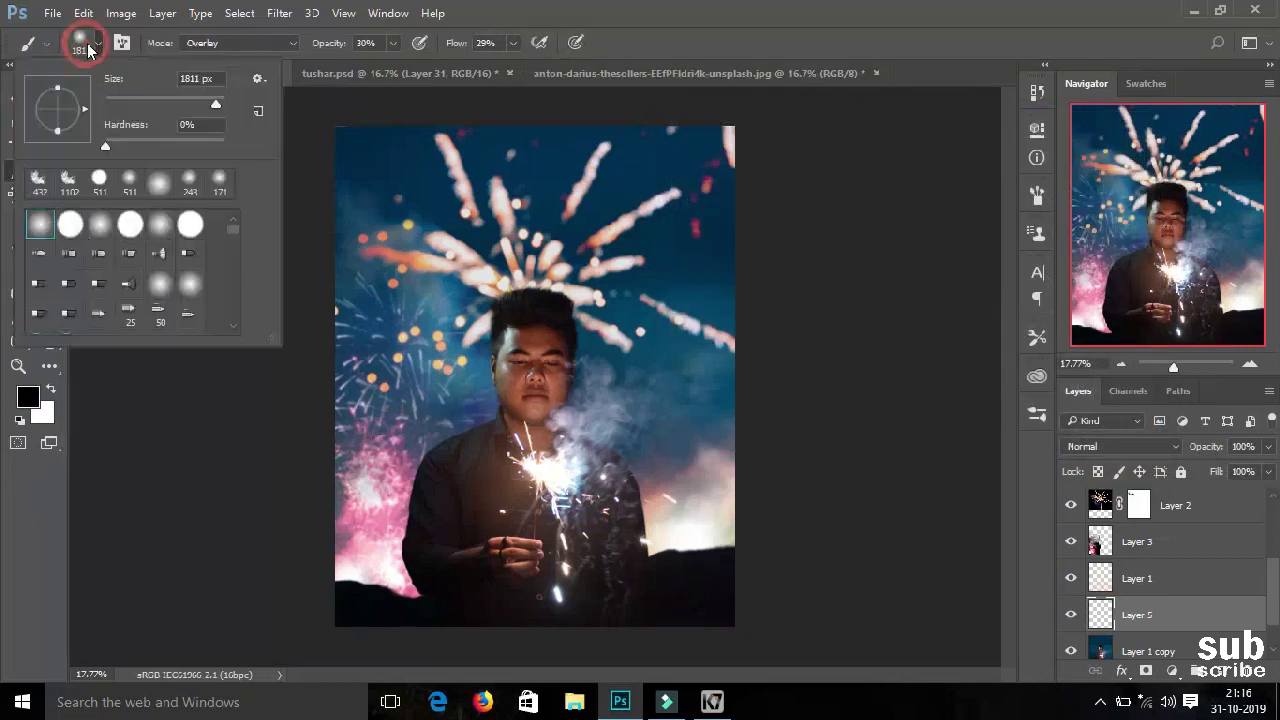
left_click(393, 44)
left_click_drag(407, 62, 411, 65)
left_click_drag(511, 42, 507, 70)
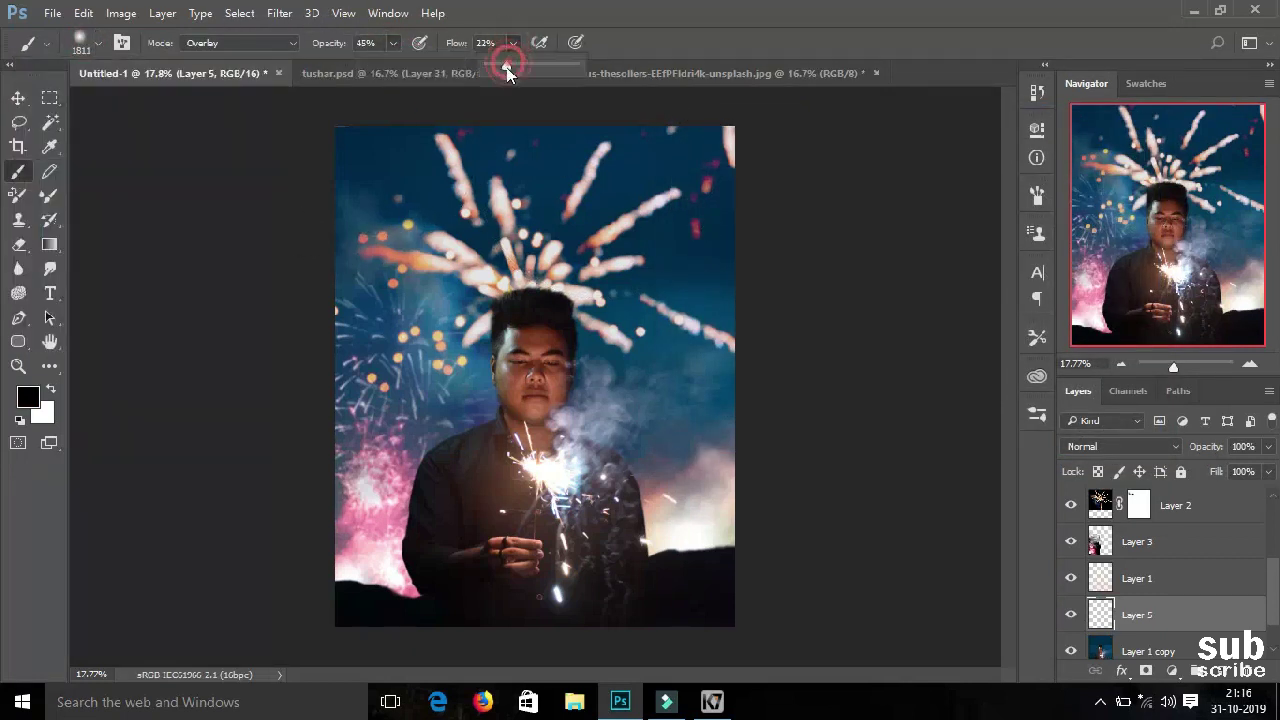
left_click(470, 118)
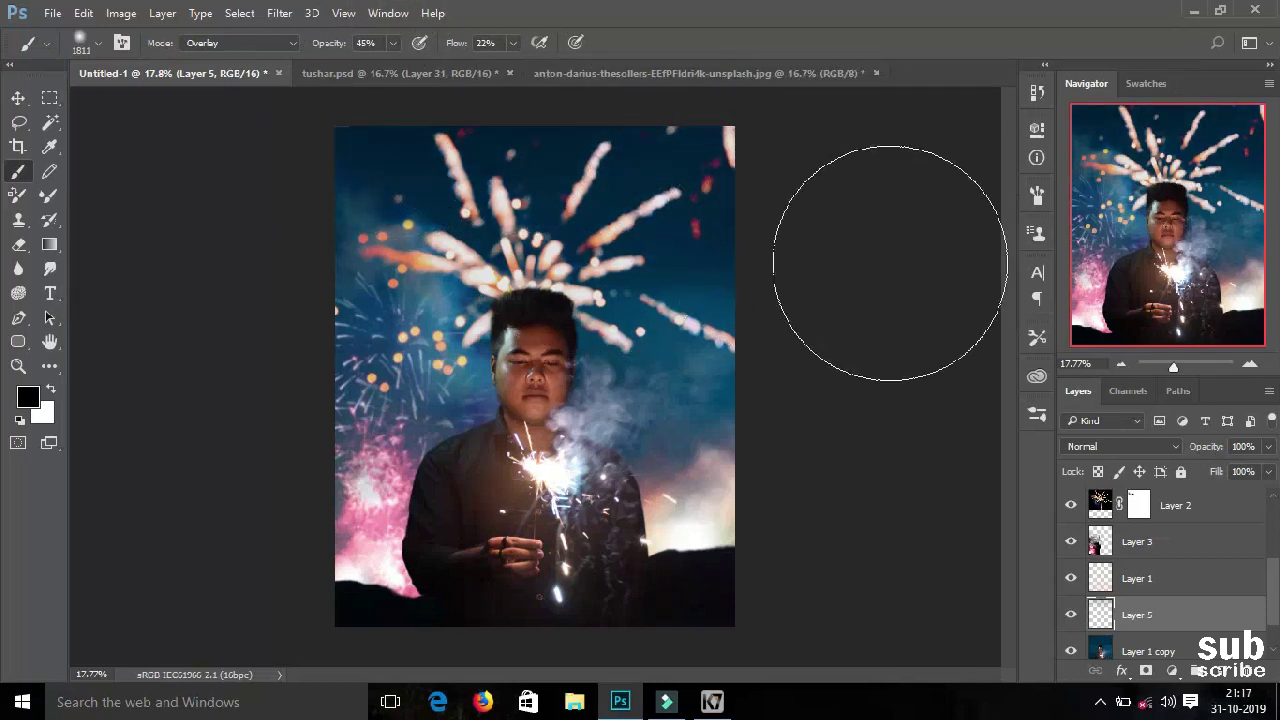
Move Layer 2 and Layer 2 copy up to sit just below Layer 4
mouse_move(1137, 614)
left_mouse_down()
mouse_move(1195, 475)
mouse_move(1200, 583)
left_mouse_up()
left_click_drag(1203, 643, 1187, 568)
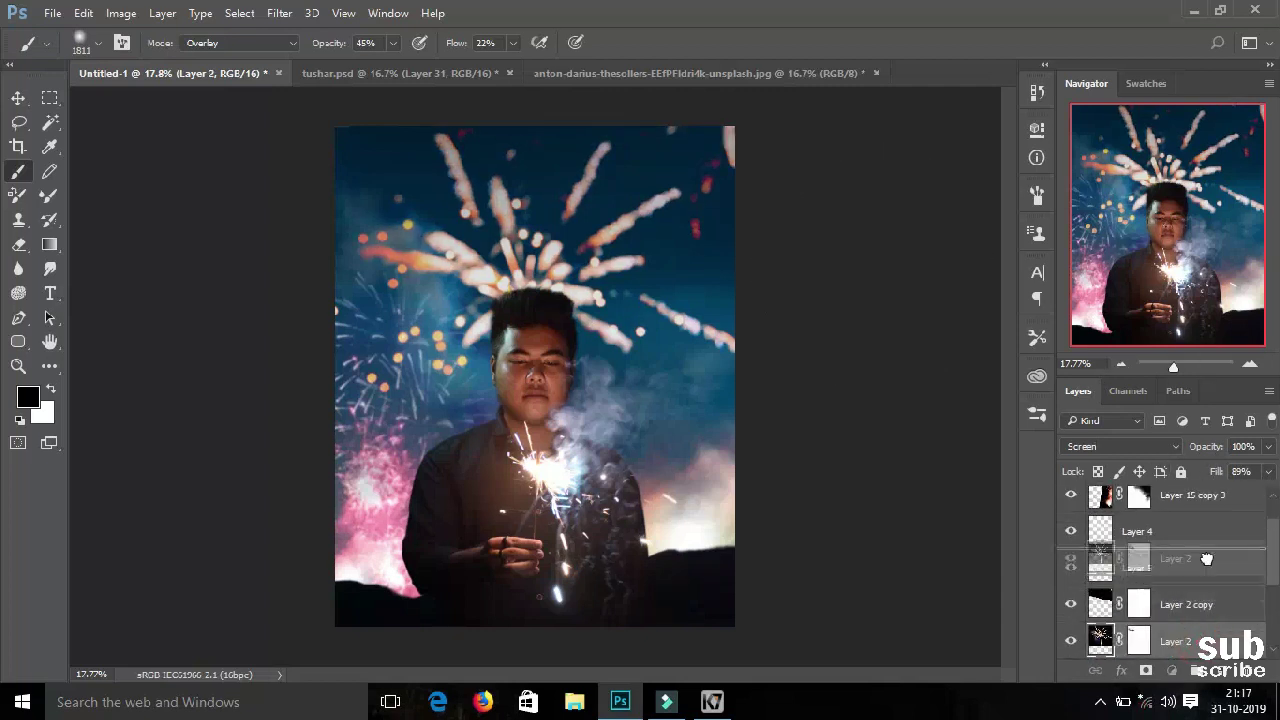
mouse_move(1205, 506)
left_mouse_down()
mouse_move(1178, 645)
mouse_move(1190, 595)
left_mouse_up()
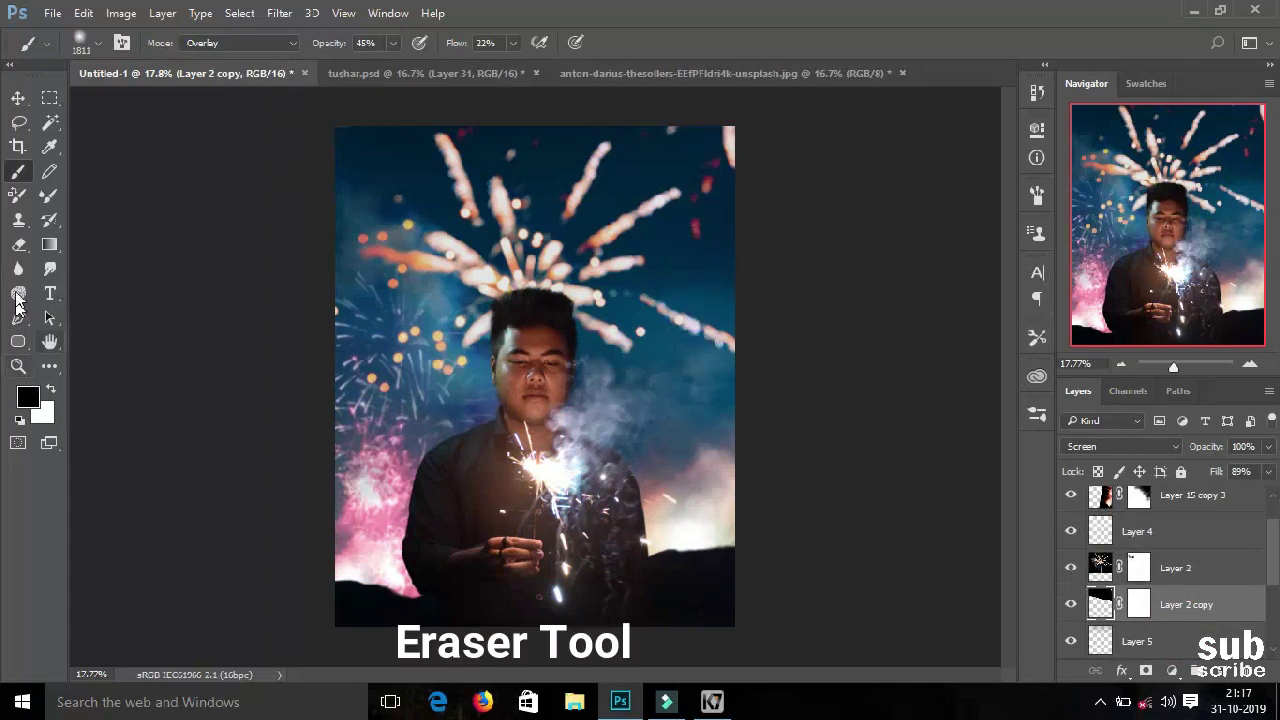
Select Layer 4 with the Eraser active and zoom in on the hands and sparkler
left_click(18, 244)
left_click(97, 42)
left_click(640, 310)
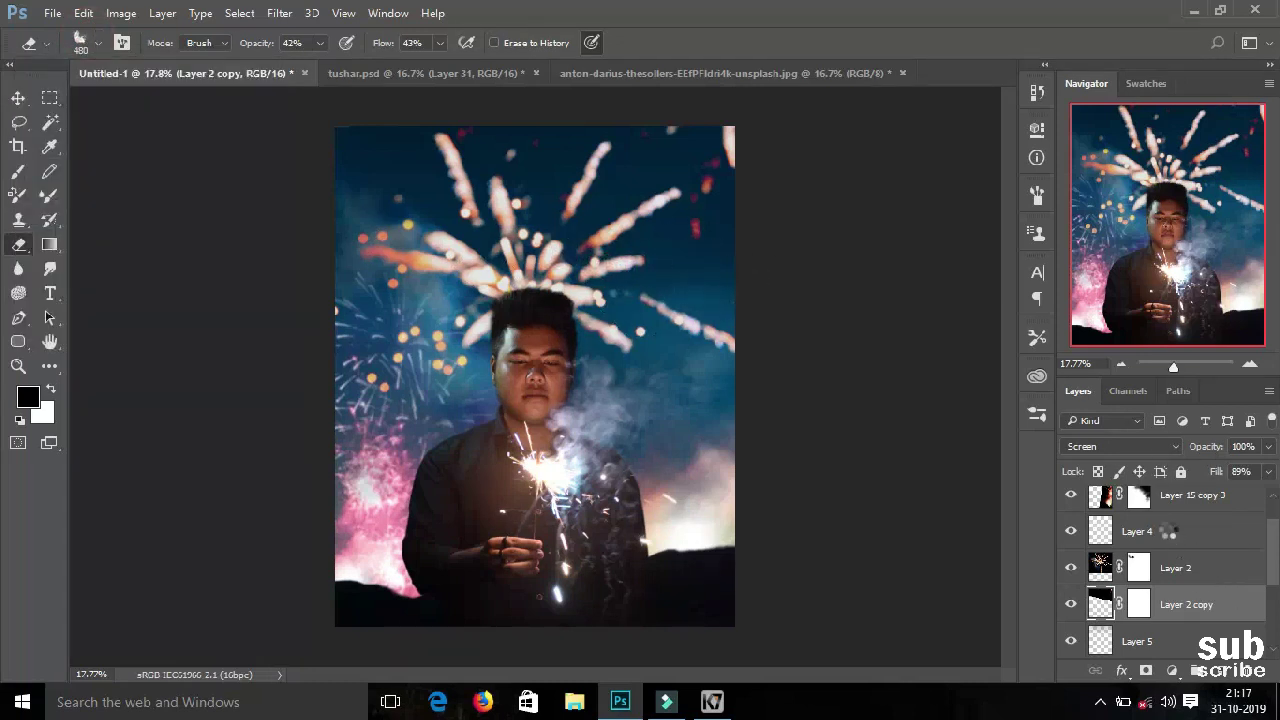
left_click(1168, 531)
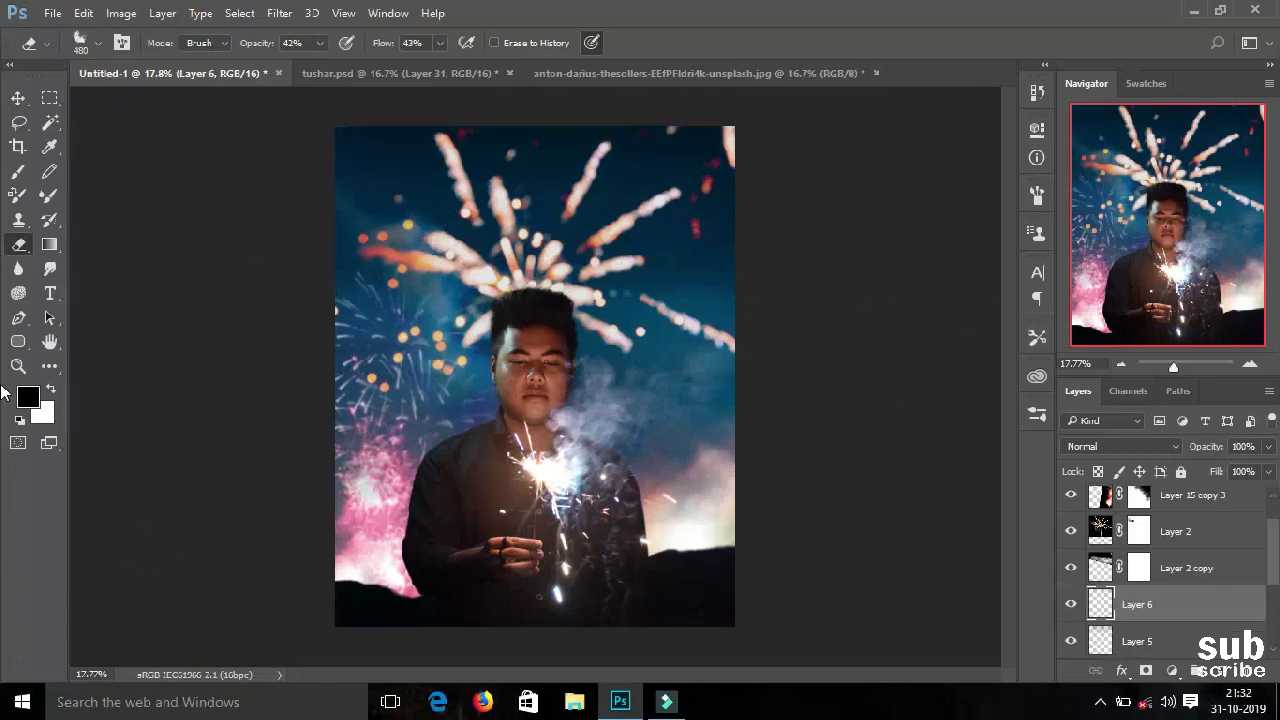
left_click(18, 366)
left_click_drag(449, 363, 711, 483)
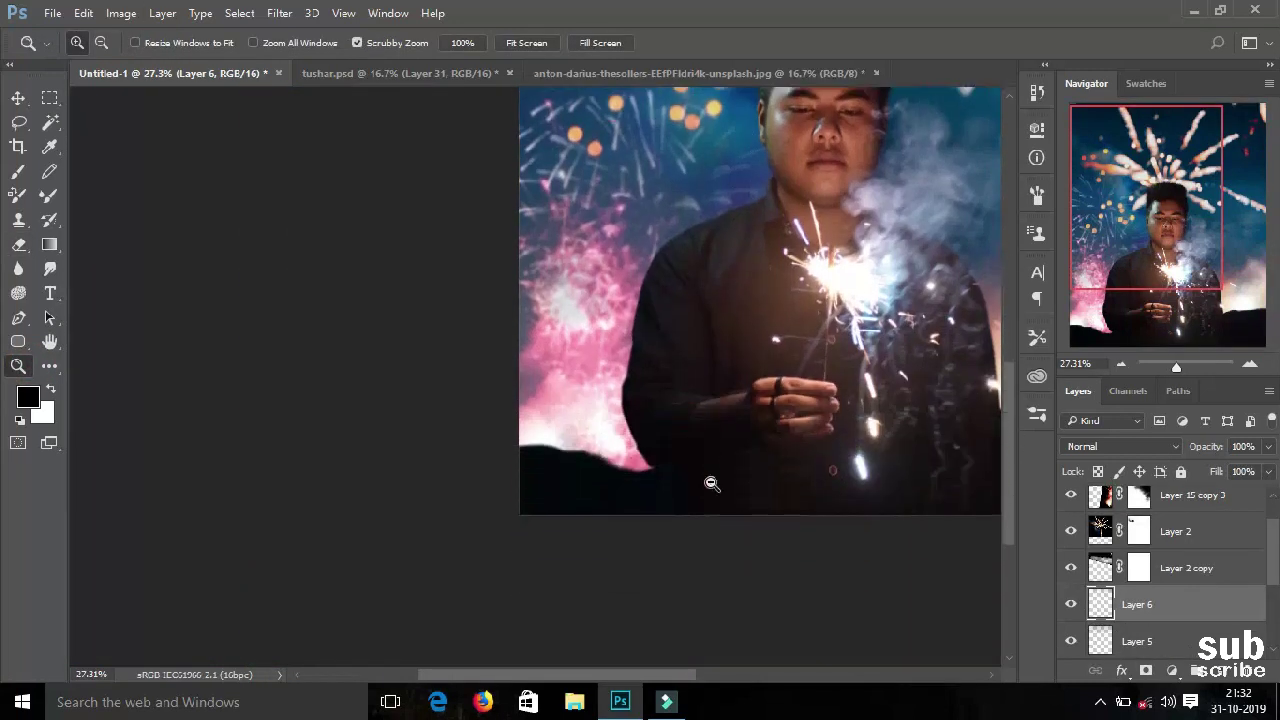
Add a new top layer, Layer 7, clipped to Layer 4 copy
left_click(1222, 671)
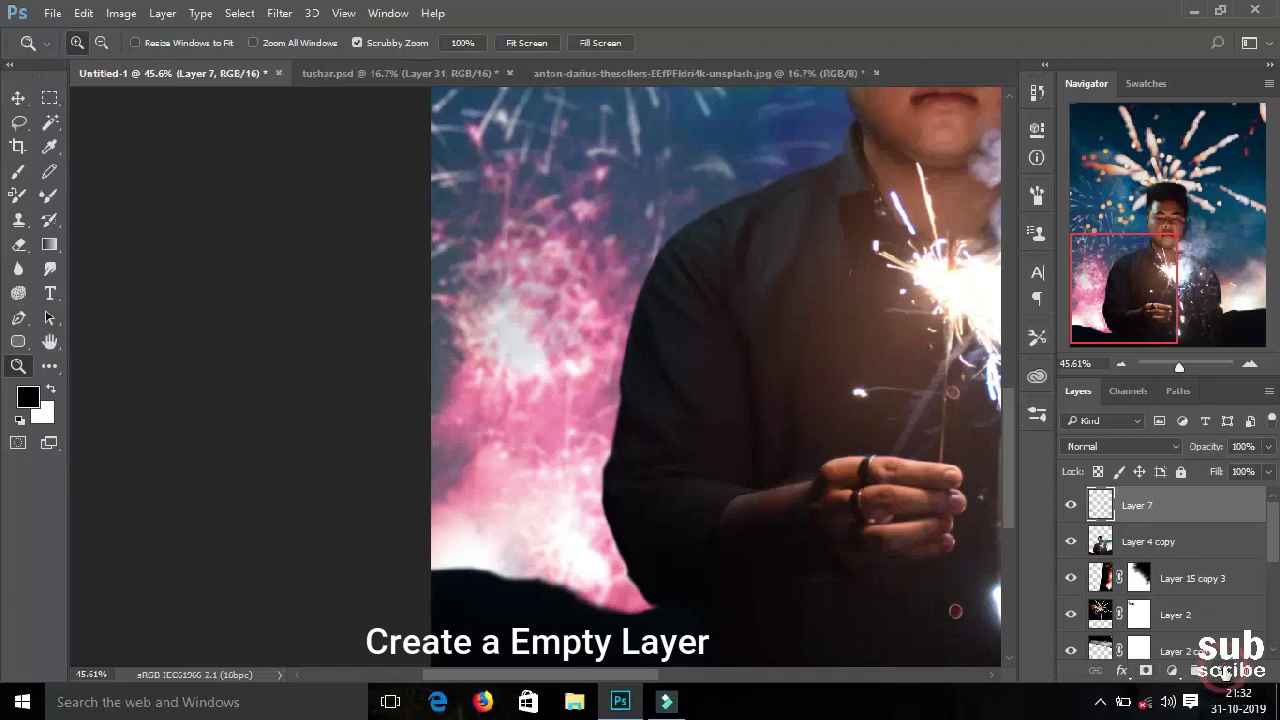
right_click(1221, 508)
left_click(920, 432)
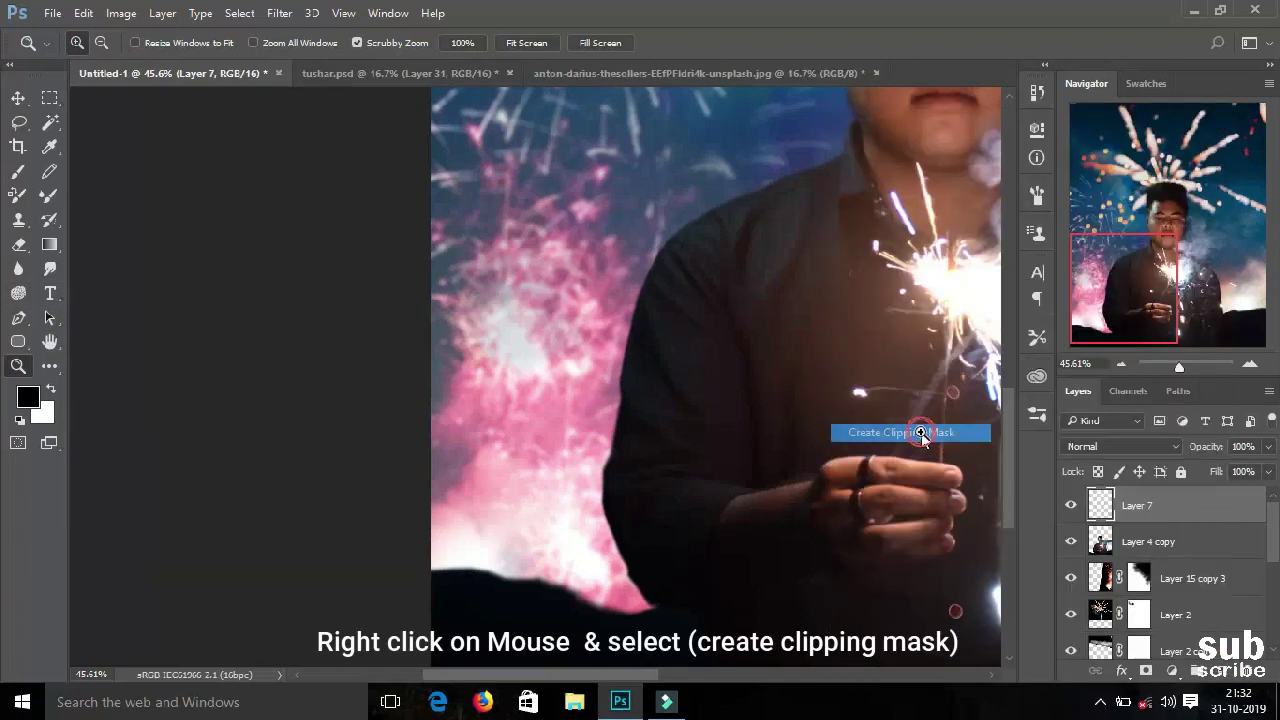
Paint soft pink light sampled from the fireworks onto Layer 7
left_click(18, 171)
left_click(27, 397)
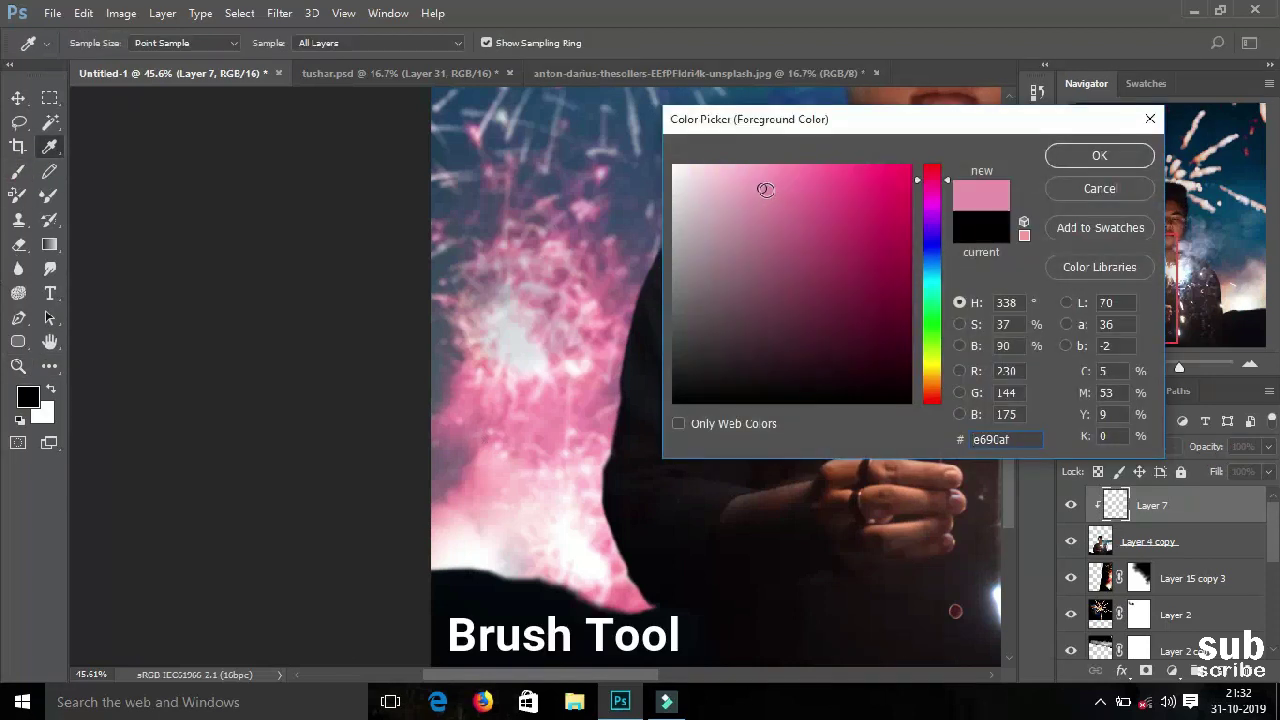
left_click(1097, 154)
left_click(80, 42)
left_click_drag(585, 65, 518, 65)
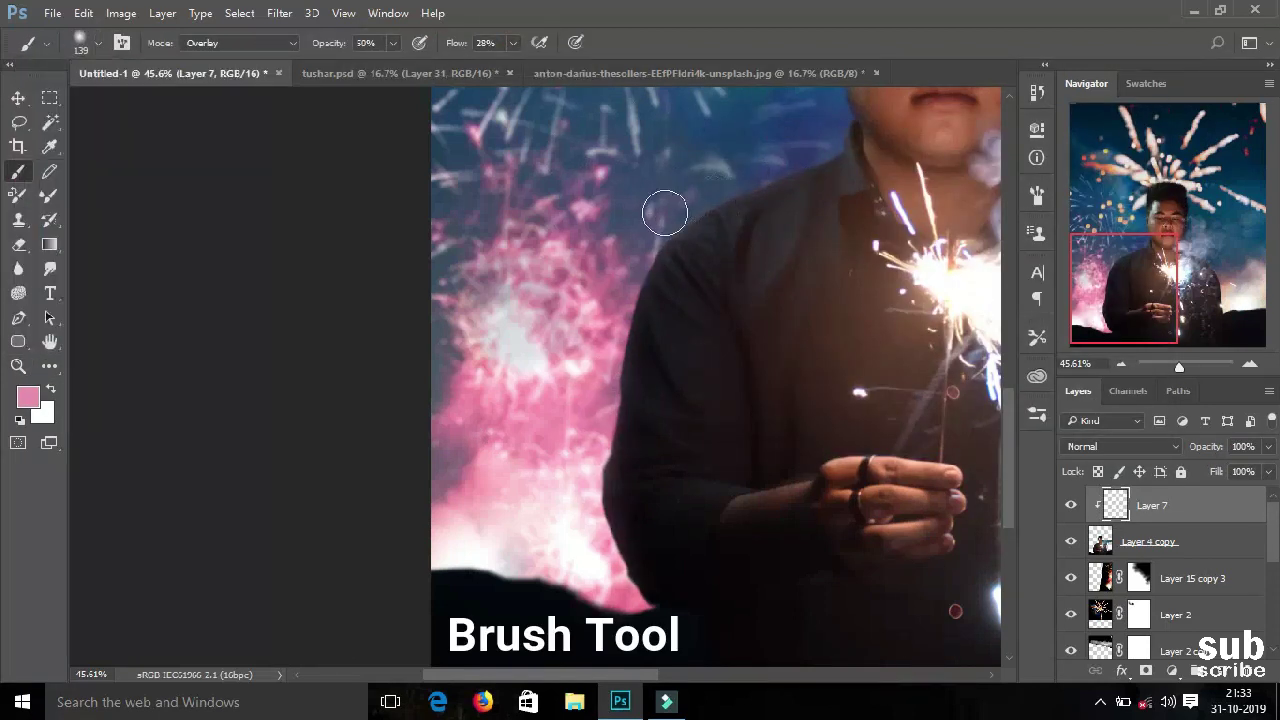
left_click_drag(623, 674, 648, 674)
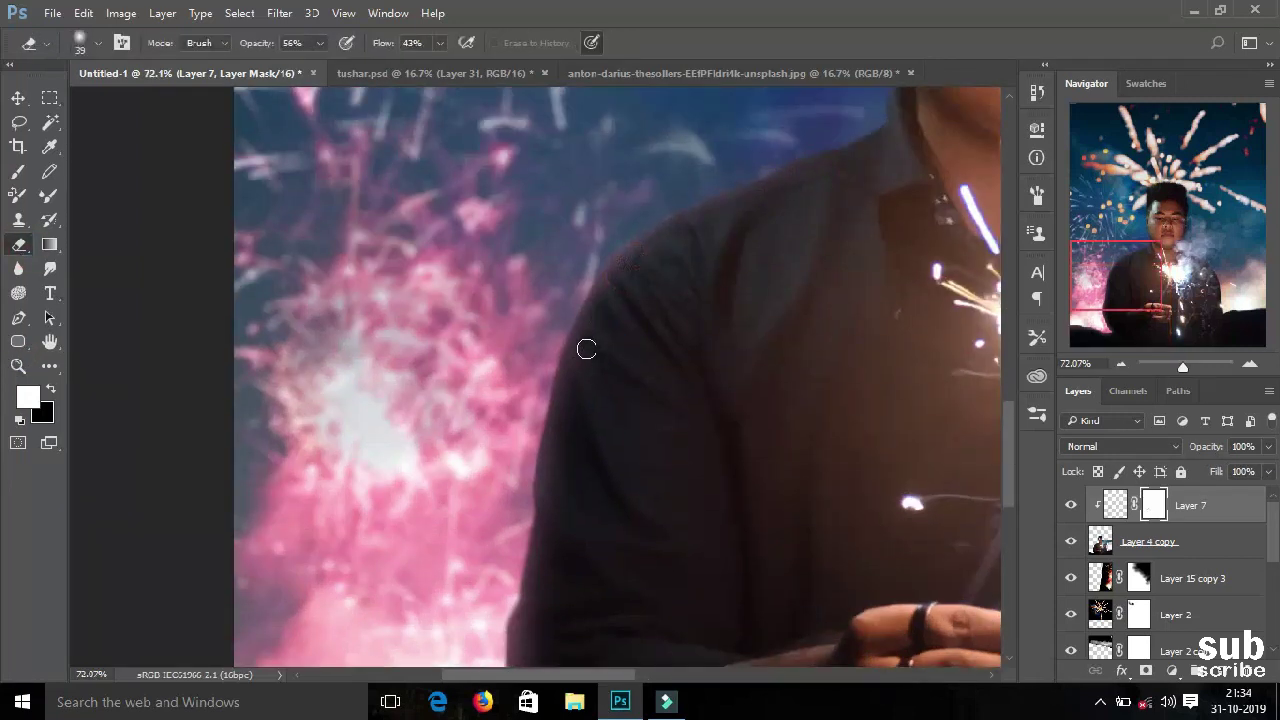
scroll(586, 348, "down", 3)
Erase the mask along the top of the hair with a 41% opacity eraser
left_click(292, 43)
type("41")
key("Return")
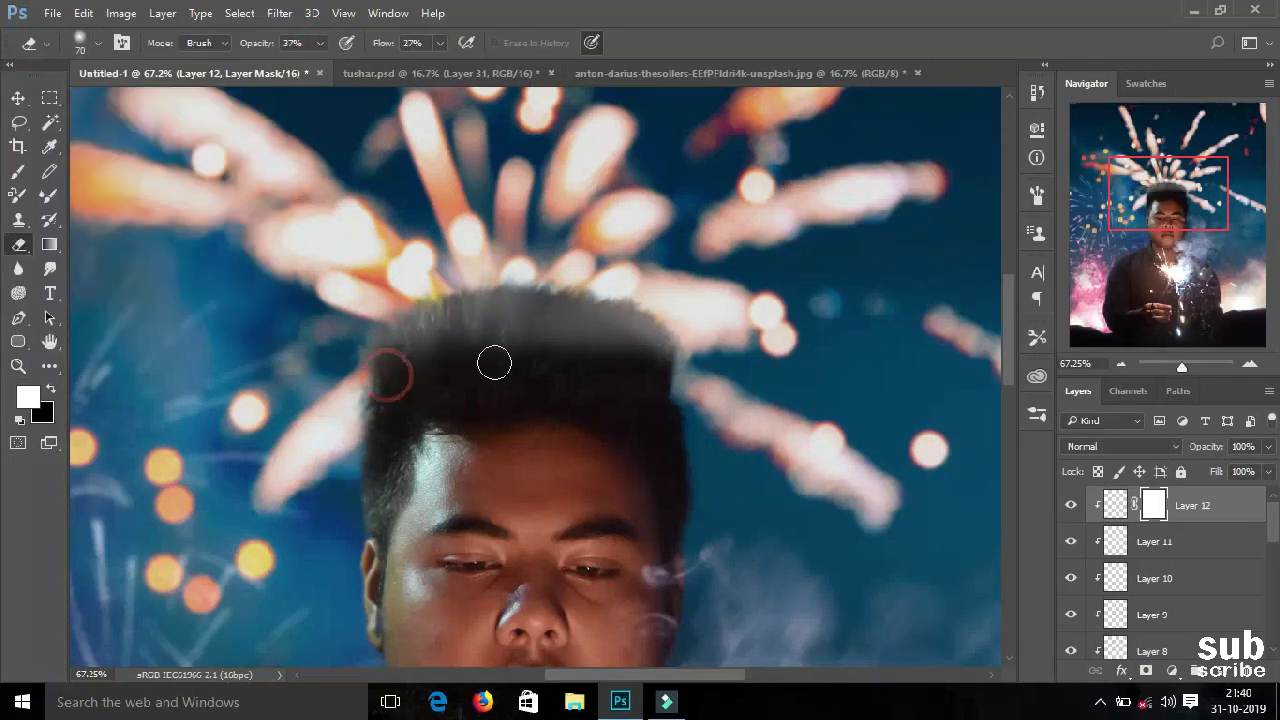
left_click_drag(477, 351, 531, 340)
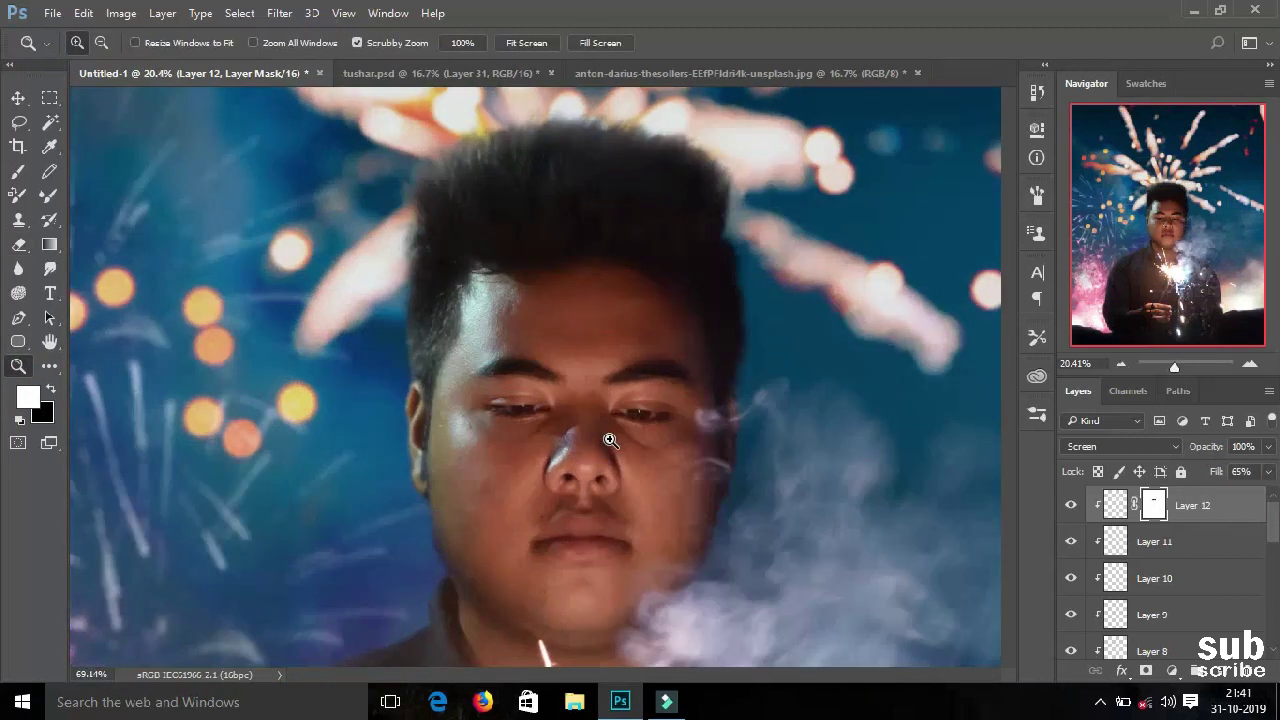
left_click_drag(594, 427, 620, 440)
scroll(1176, 593, "down", 3)
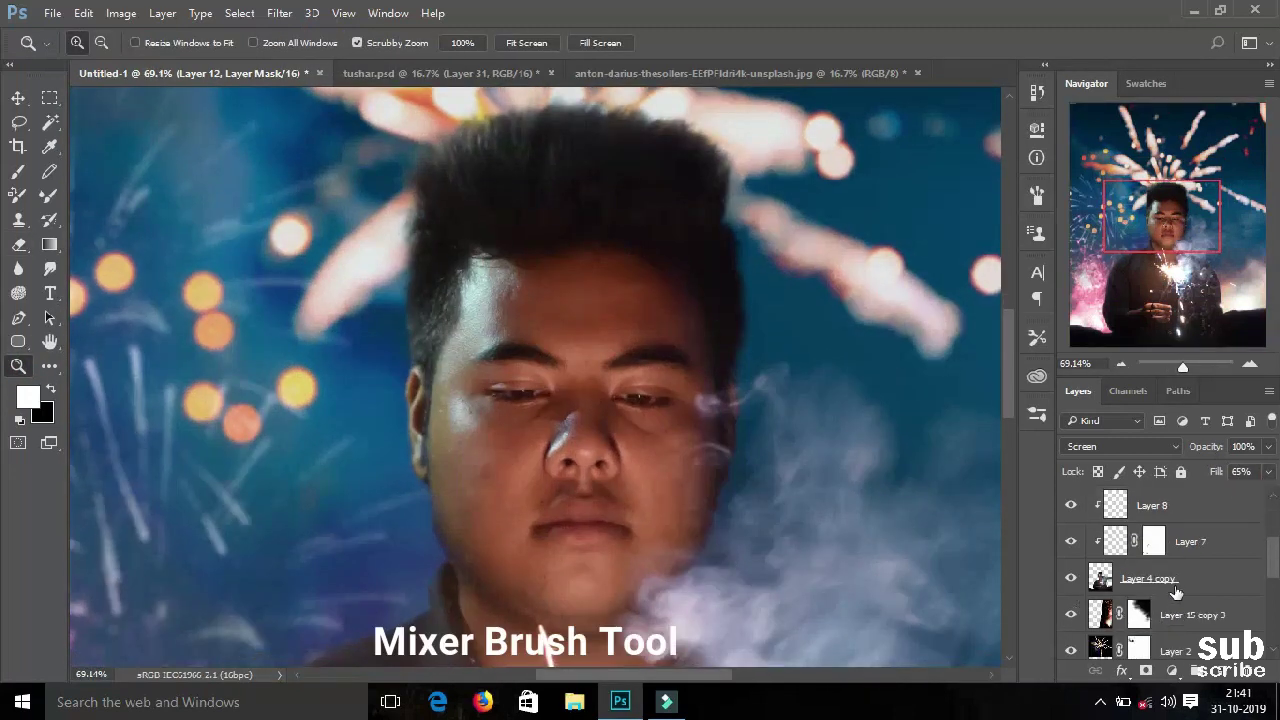
On Layer 4 copy, take the Mixer Brush and sample a skin tone from the face
left_click(1150, 580)
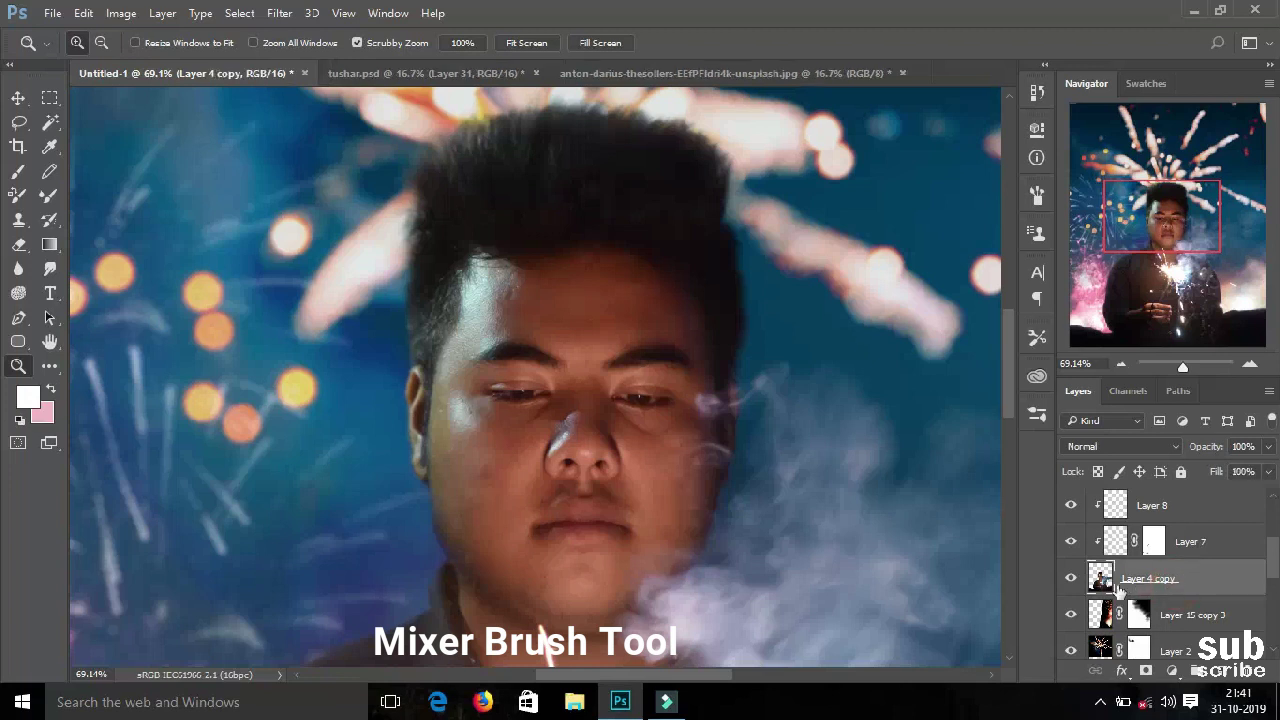
left_click(52, 197)
left_click(31, 400)
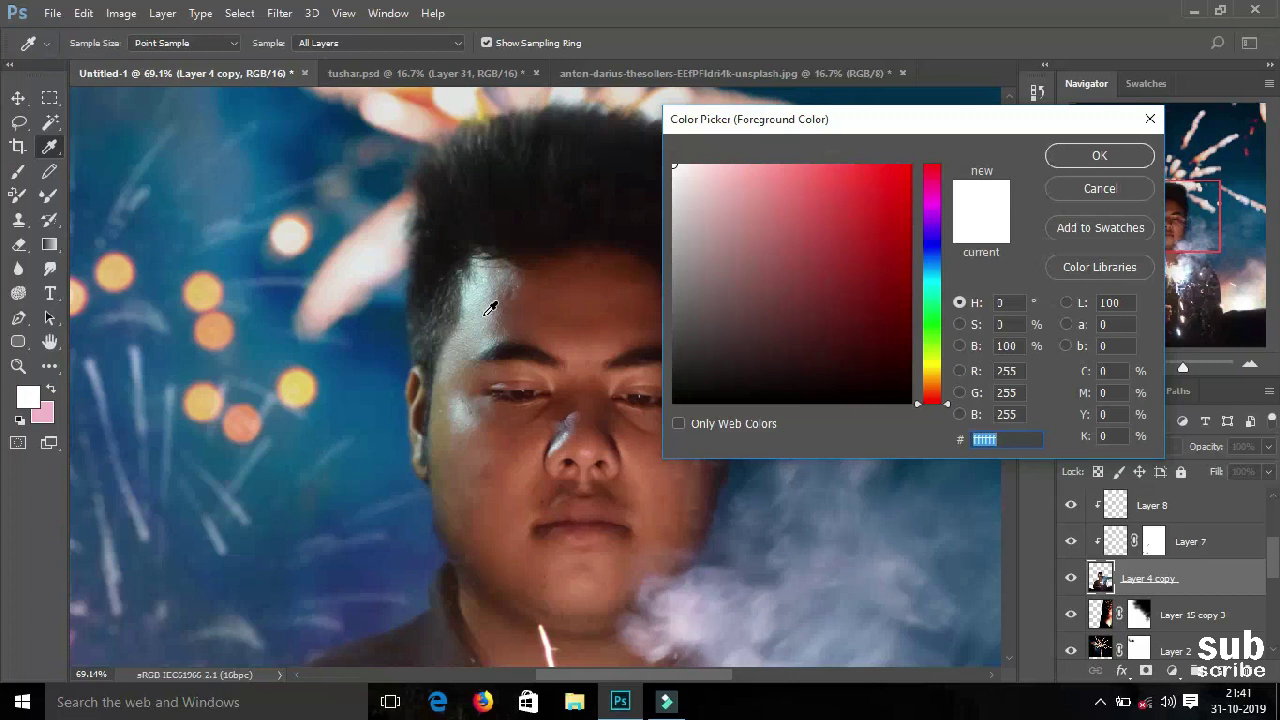
left_click(603, 354)
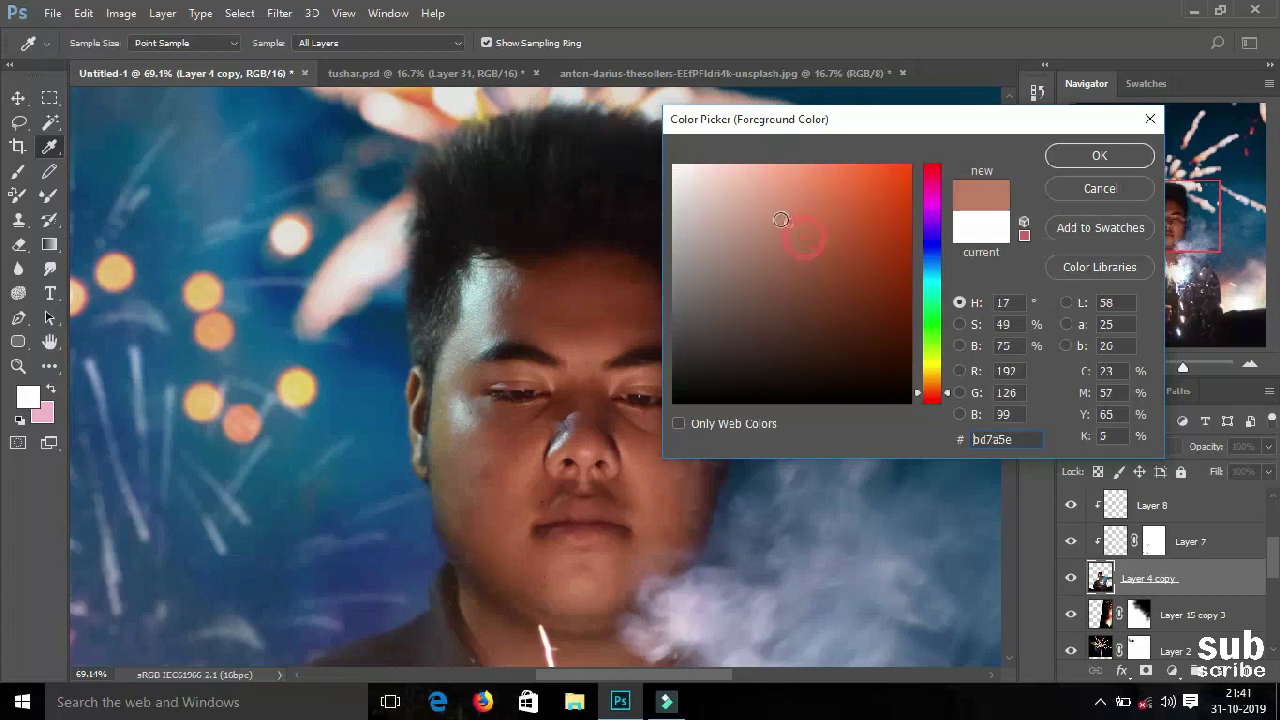
left_click(1092, 157)
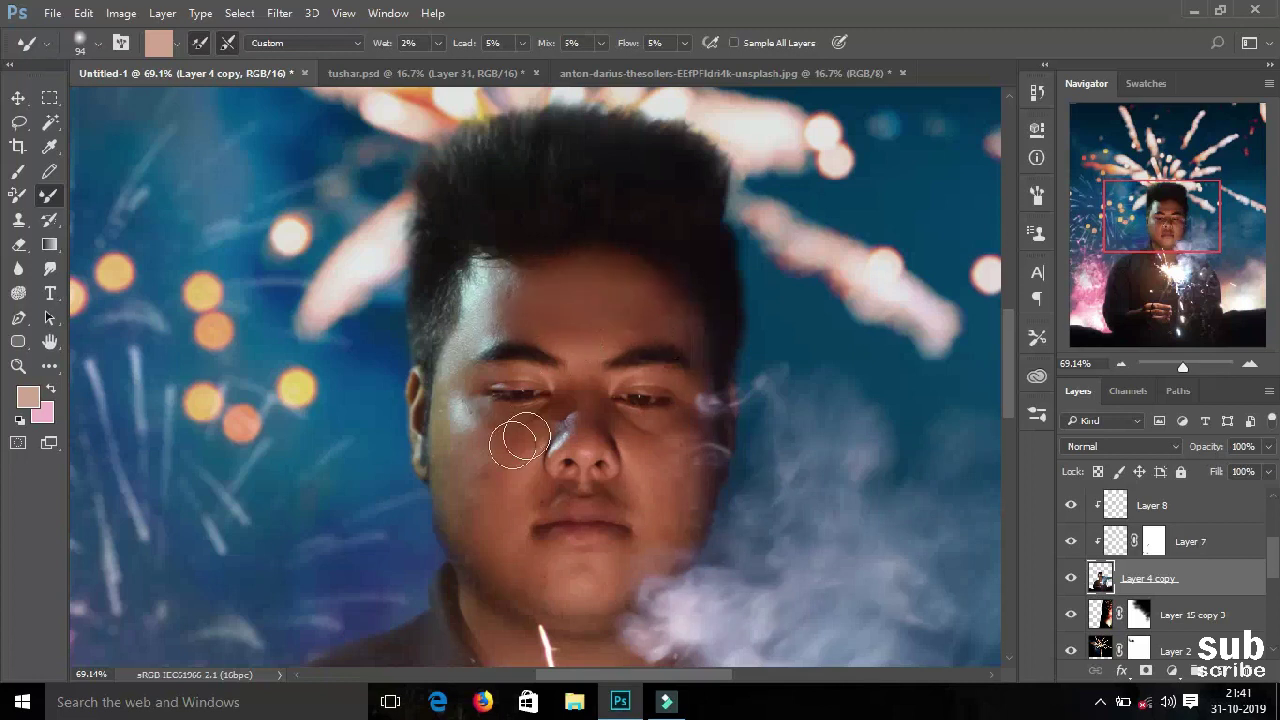
Blend the skin tone over the right cheek, zoom out to the whole image, and select Layer 12
scroll(562, 408, "down", 1)
left_click(645, 423)
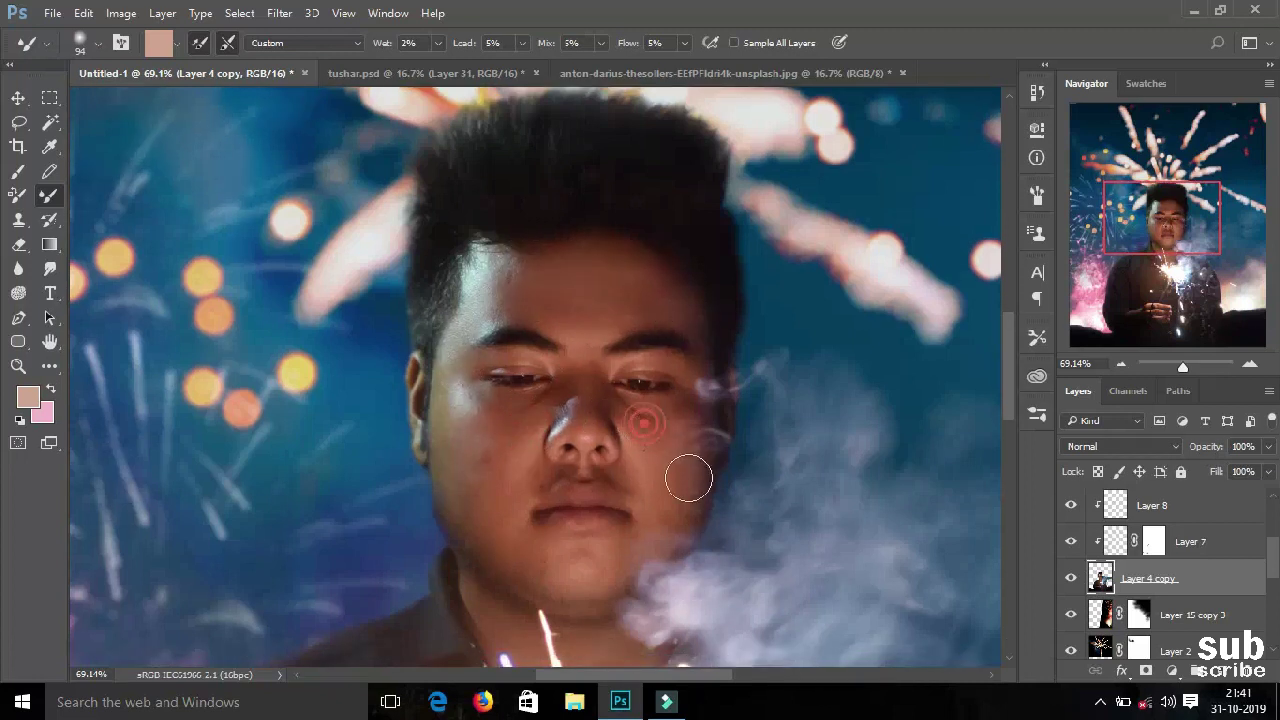
left_click_drag(691, 473, 669, 449)
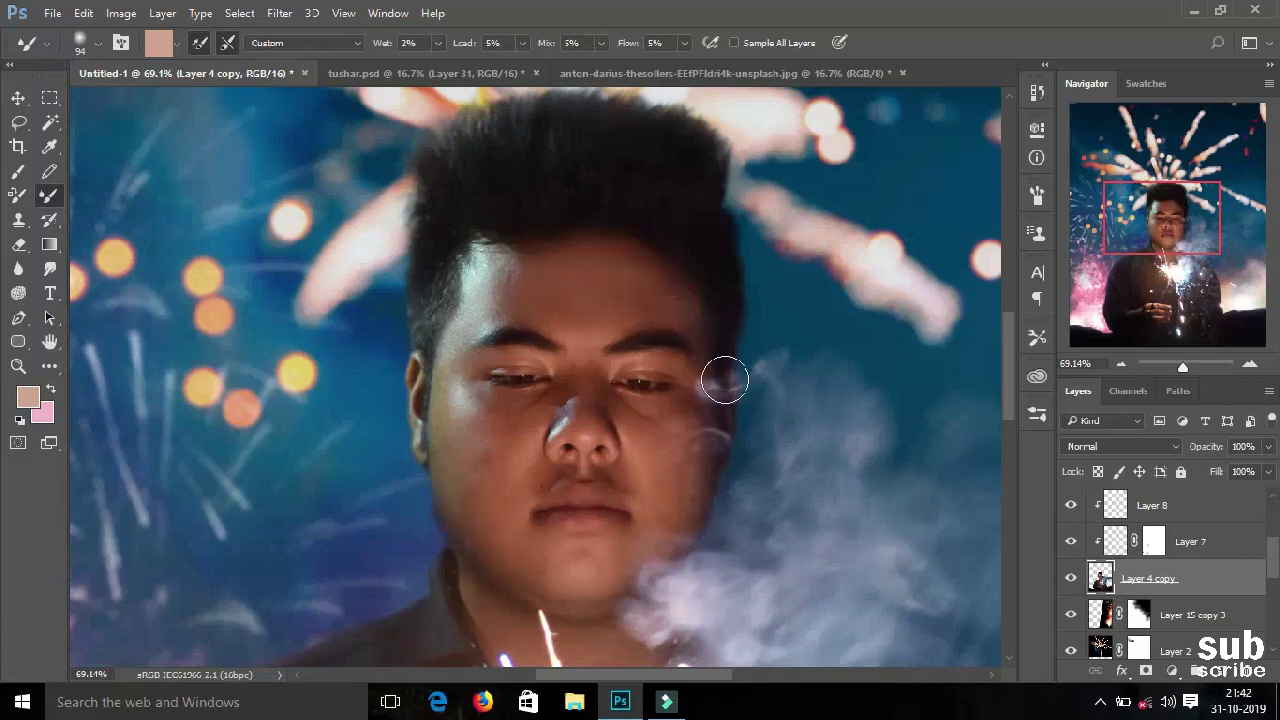
left_click(18, 366)
left_click_drag(684, 433, 650, 412)
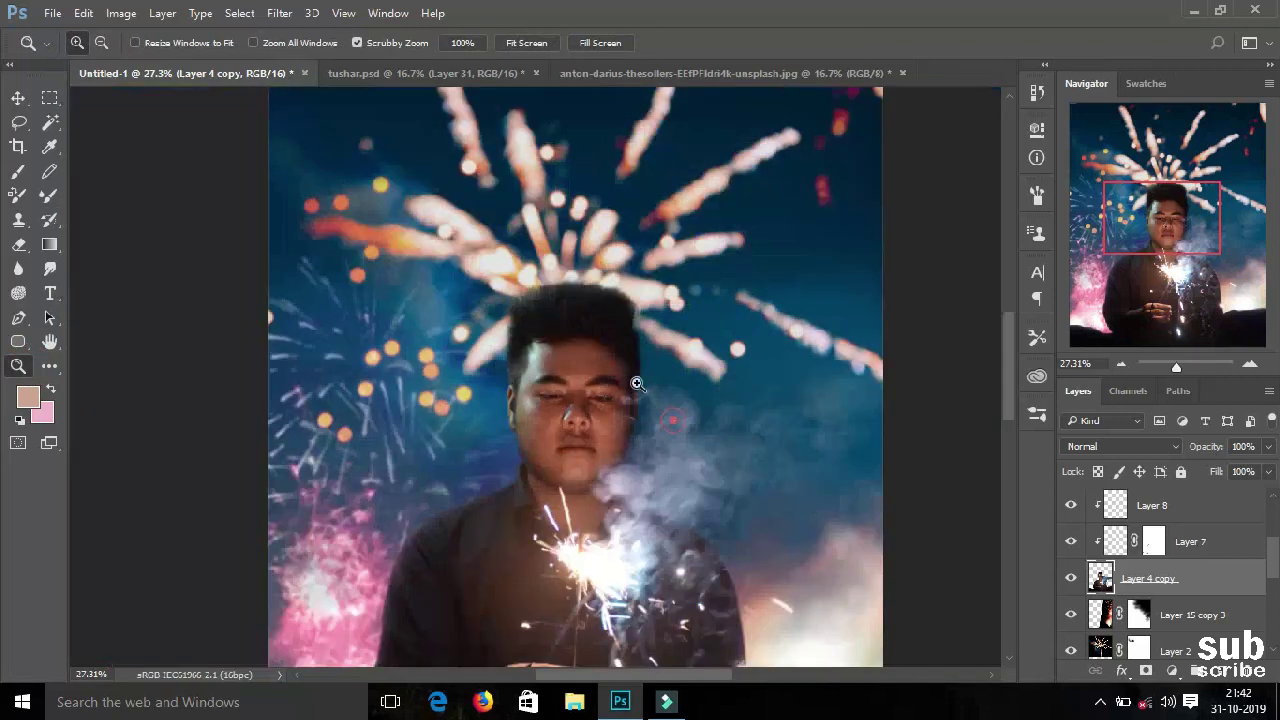
left_click_drag(634, 457, 724, 368)
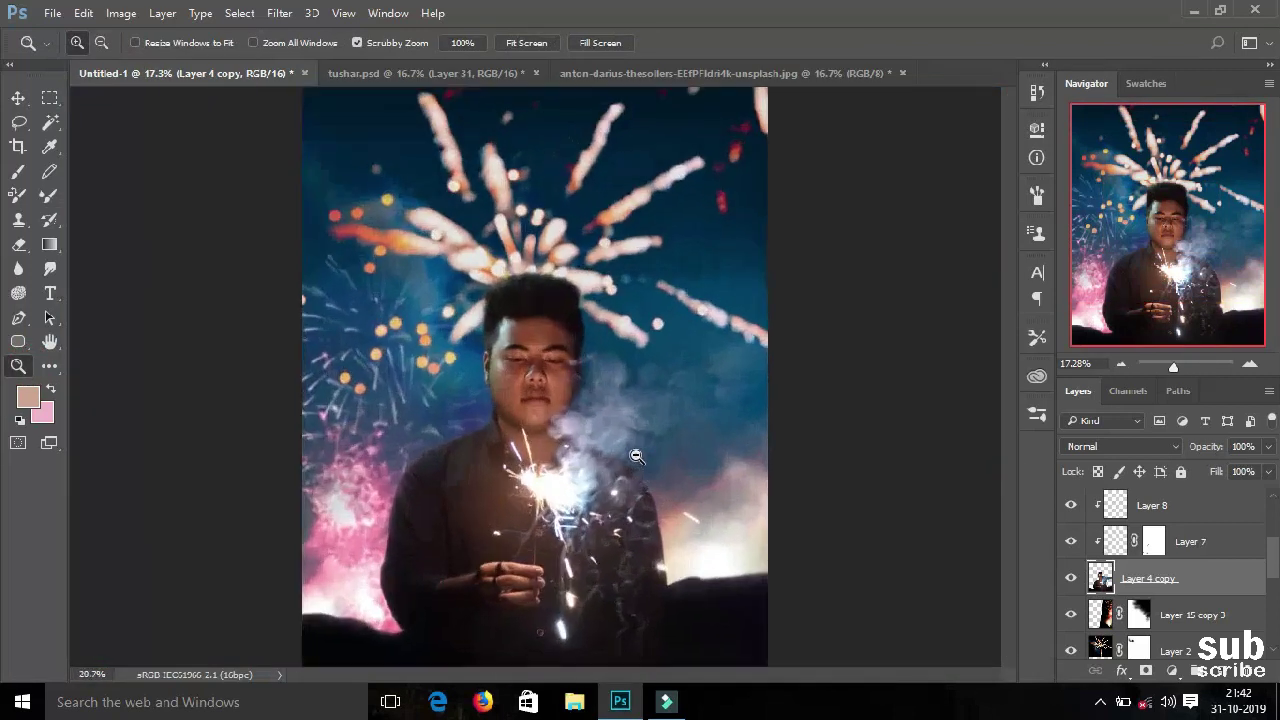
left_click_drag(435, 479, 430, 440)
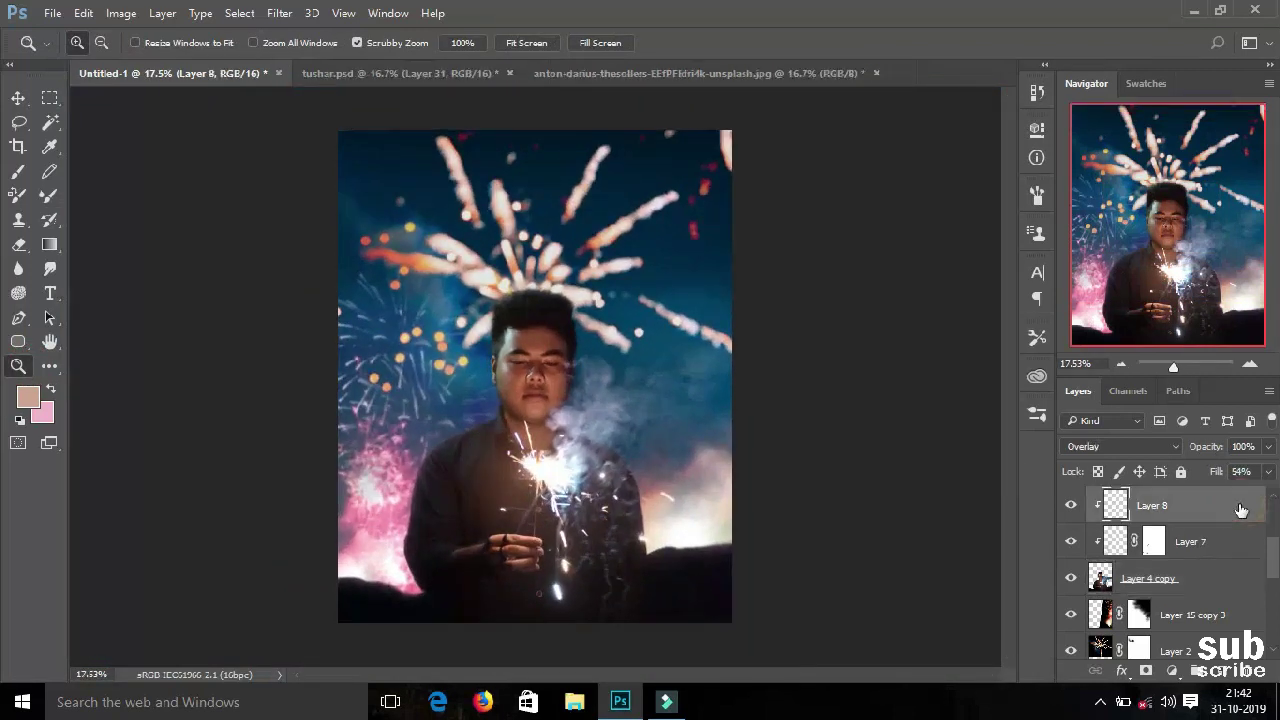
key("alt+bracketright")
key("alt+bracketright")
key("alt+bracketright")
left_click(52, 13)
Open the kisspng spark-pattern PNG from the Downloads folder in its own tab
left_click(75, 57)
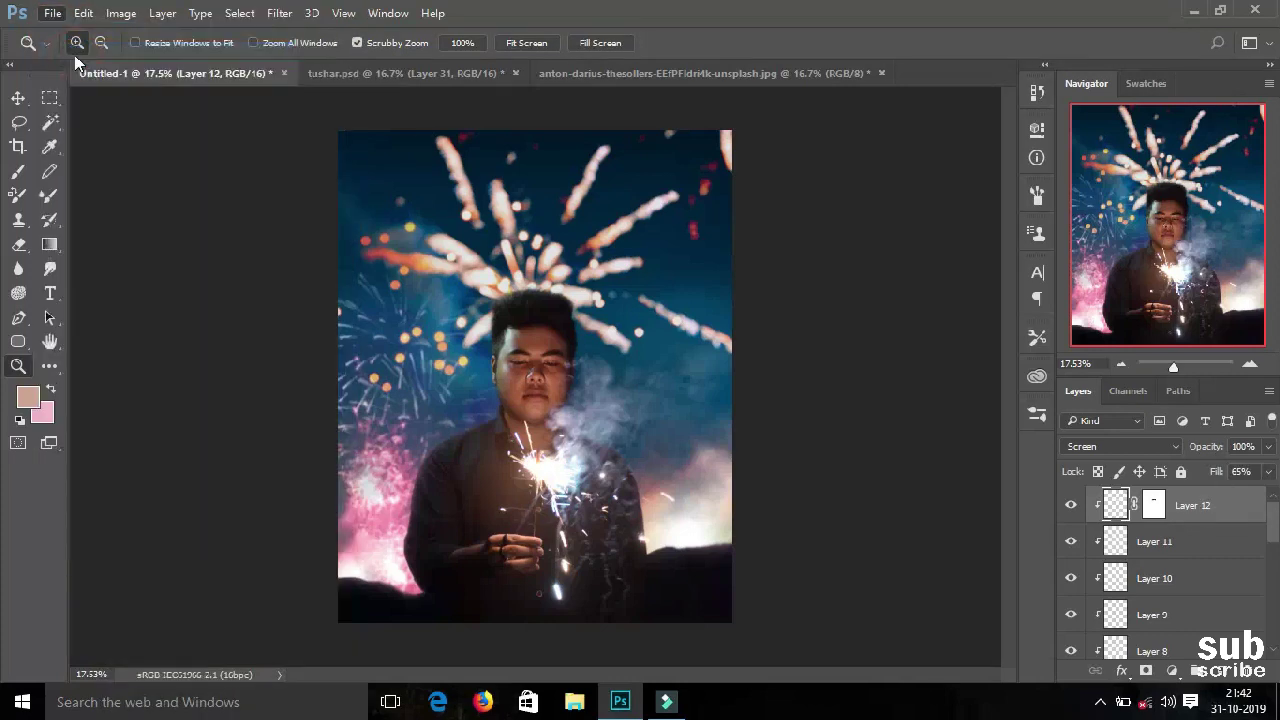
scroll(575, 381, "down", 3)
scroll(575, 381, "down", 3)
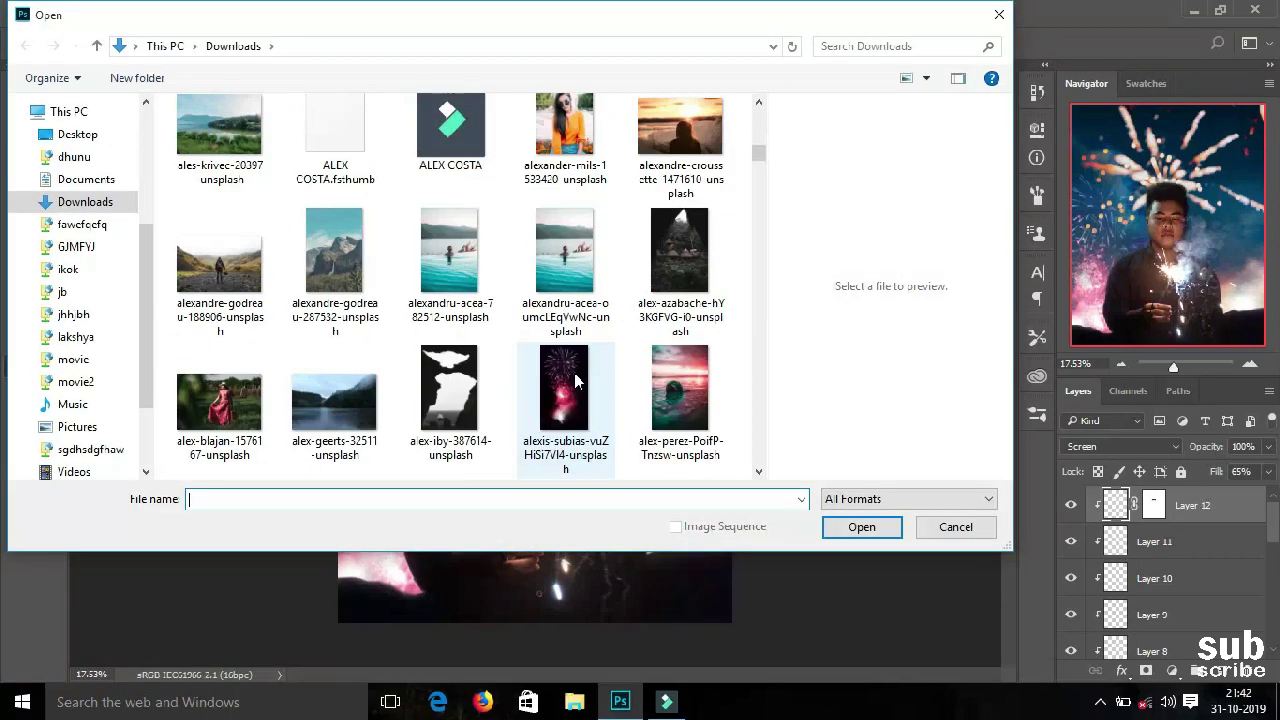
scroll(575, 381, "down", 3)
scroll(575, 381, "down", 3)
scroll(575, 381, "down", 3)
scroll(575, 381, "down", 3)
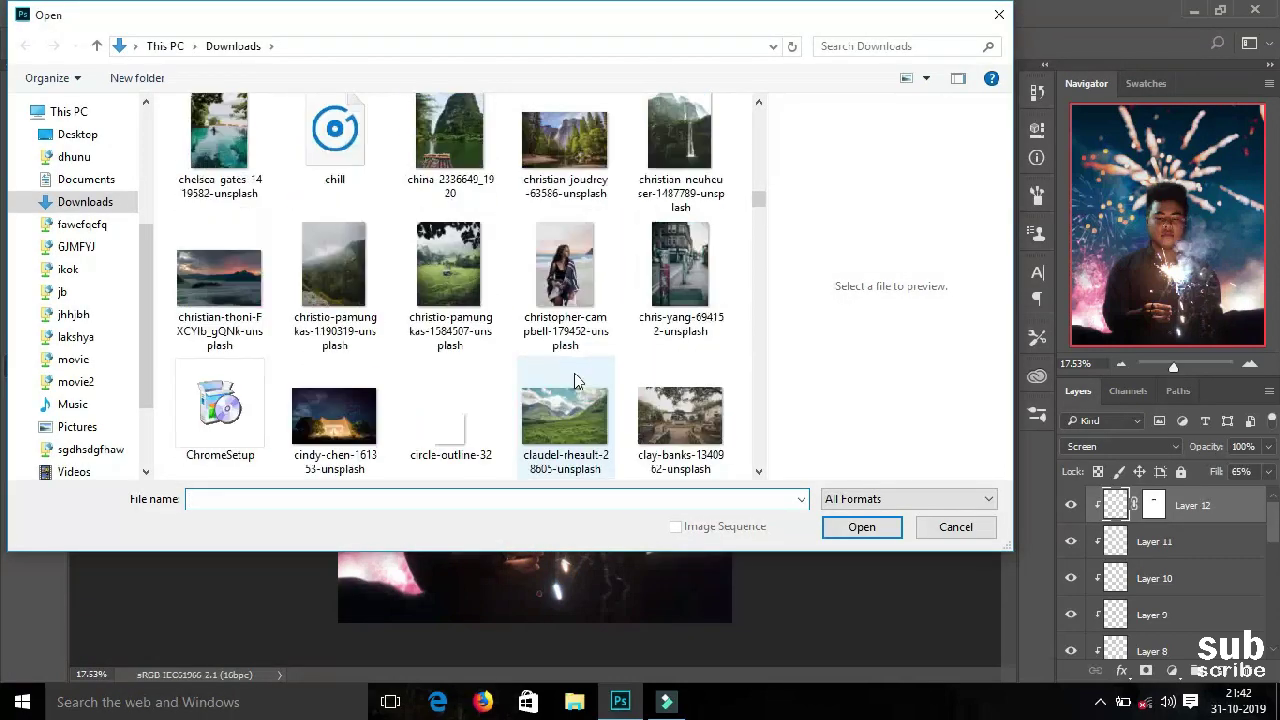
scroll(575, 381, "down", 3)
scroll(570, 383, "down", 3)
scroll(570, 380, "down", 3)
scroll(570, 380, "down", 3)
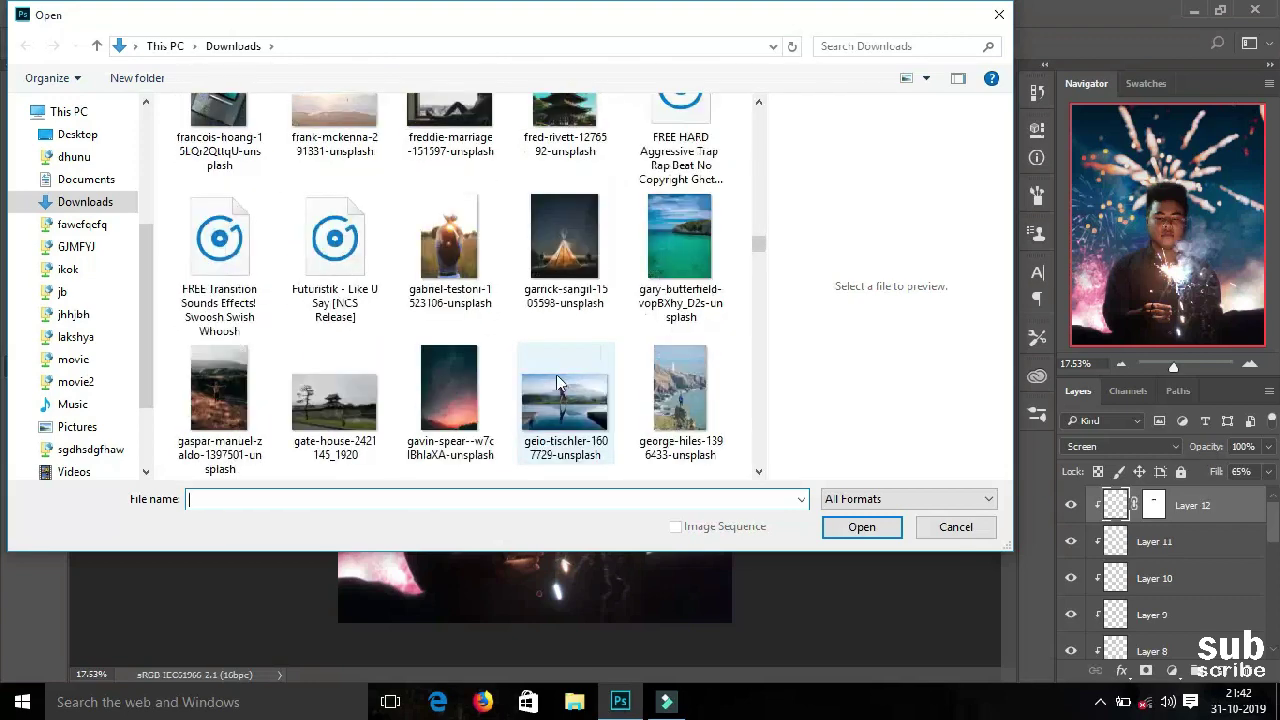
scroll(570, 380, "down", 3)
scroll(476, 364, "down", 3)
scroll(476, 364, "down", 3)
scroll(474, 358, "down", 3)
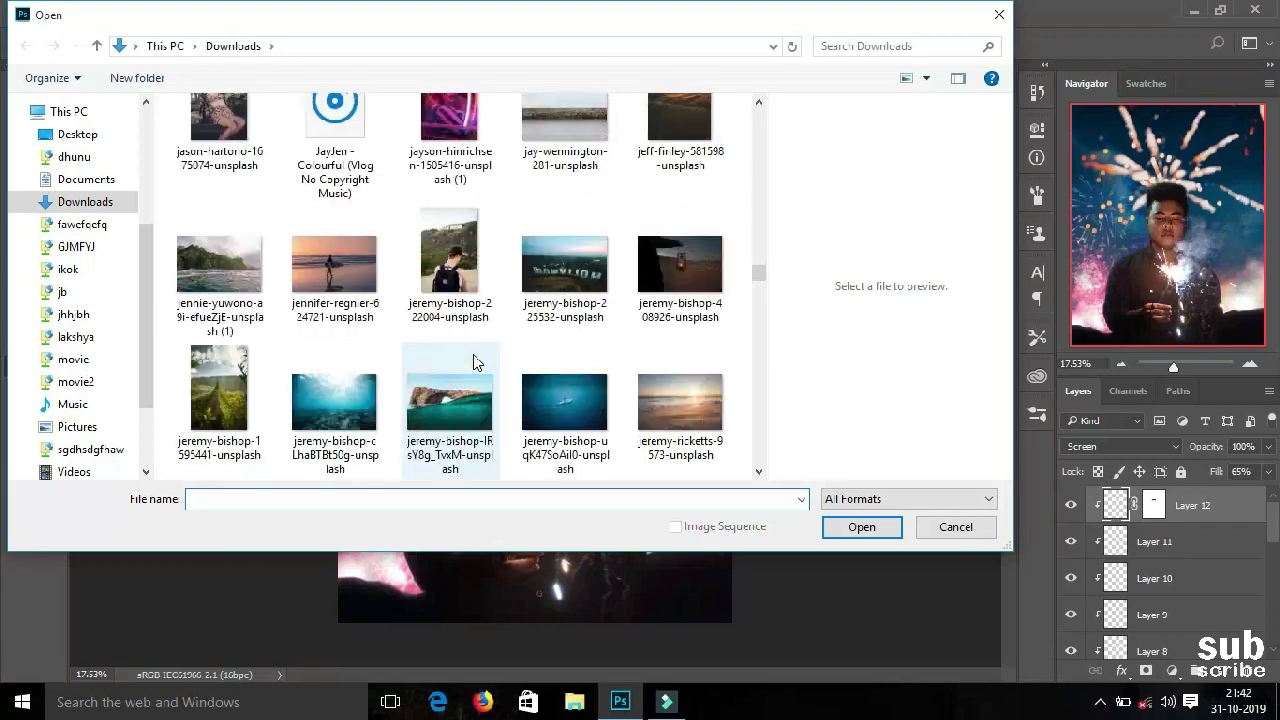
scroll(474, 358, "down", 3)
scroll(474, 358, "down", 3)
Bring the sparks layer into Untitled-1, closing the fireworks source without saving
key("ctrl+shift+Tab")
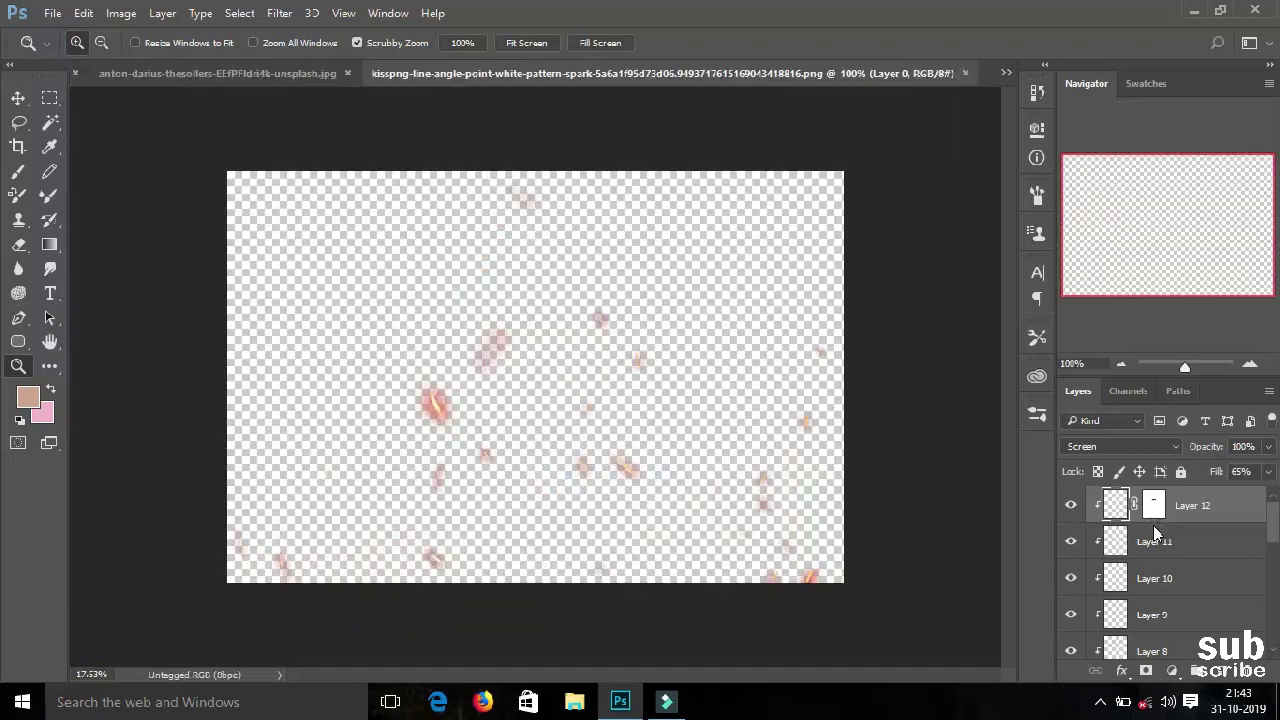
left_click_drag(1143, 500, 340, 80)
key("Return")
left_click(347, 73)
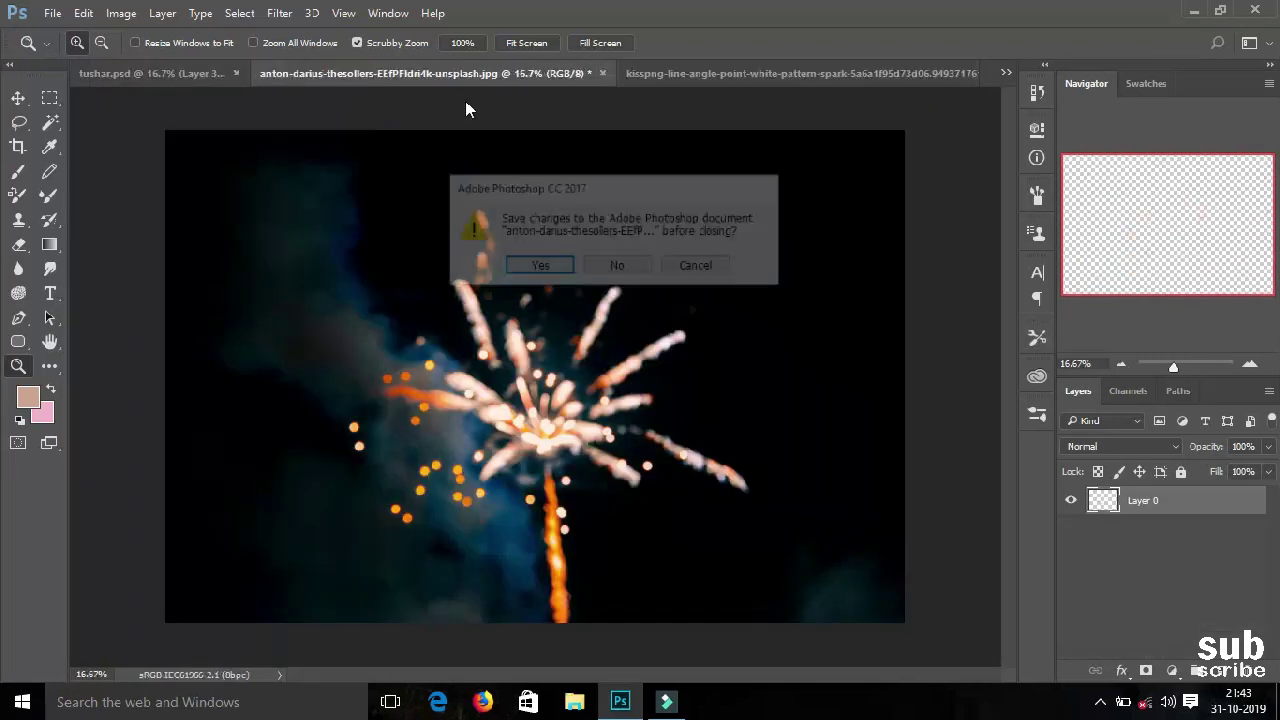
key("n")
left_click_drag(1143, 500, 379, 287)
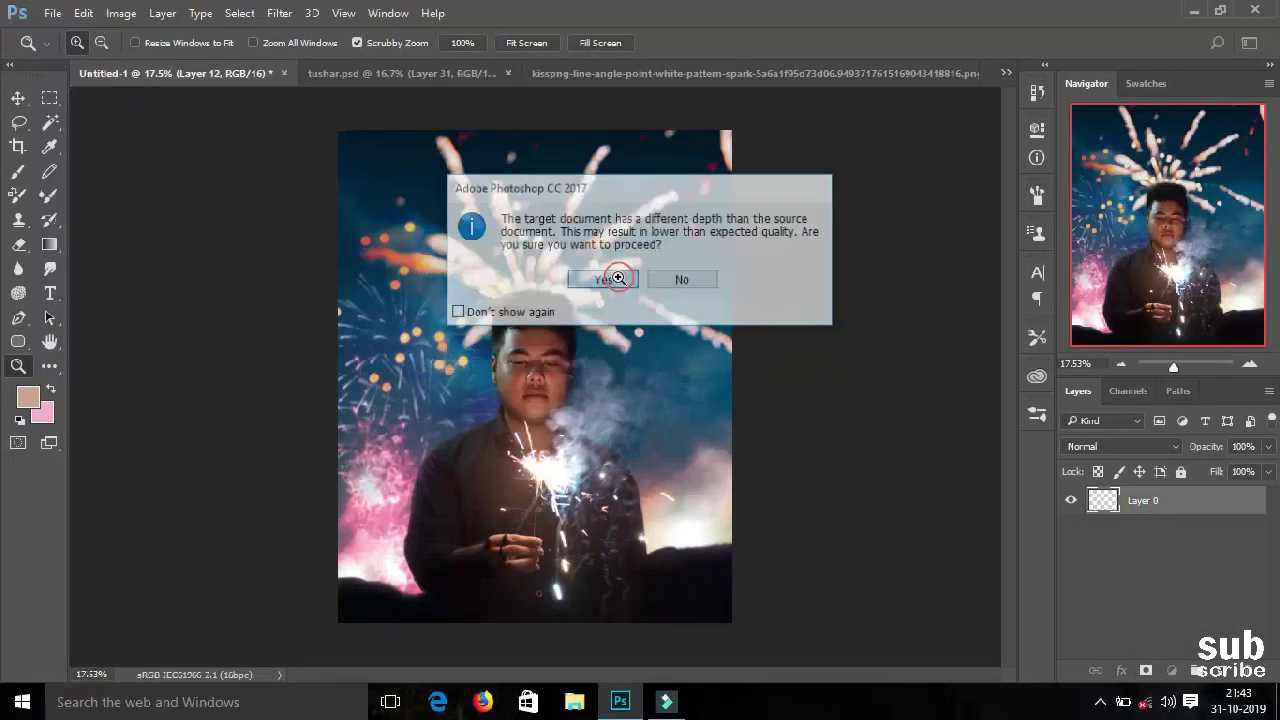
key("Return")
Scale Layer 13's sparks to about 352% and position them over the figure
key("ctrl+t")
left_click_drag(588, 404, 726, 515)
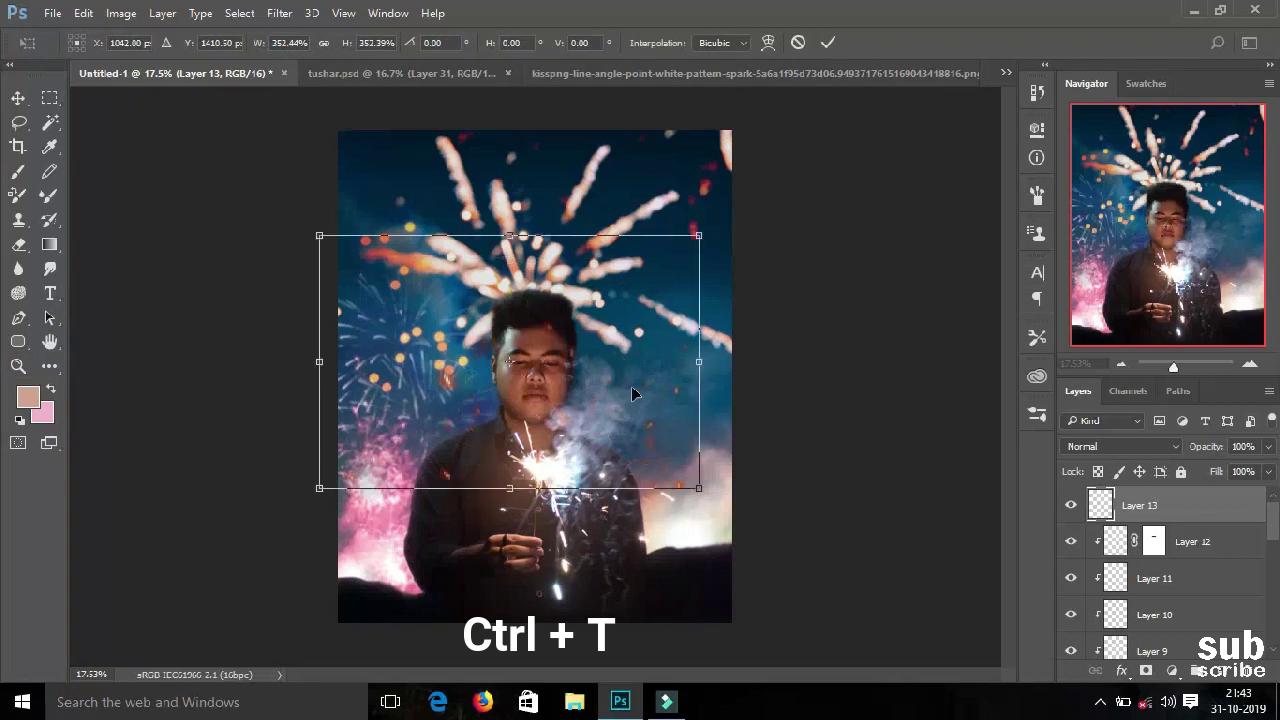
mouse_move(615, 353)
left_mouse_down()
mouse_move(697, 509)
mouse_move(691, 451)
left_mouse_up()
left_click(828, 42)
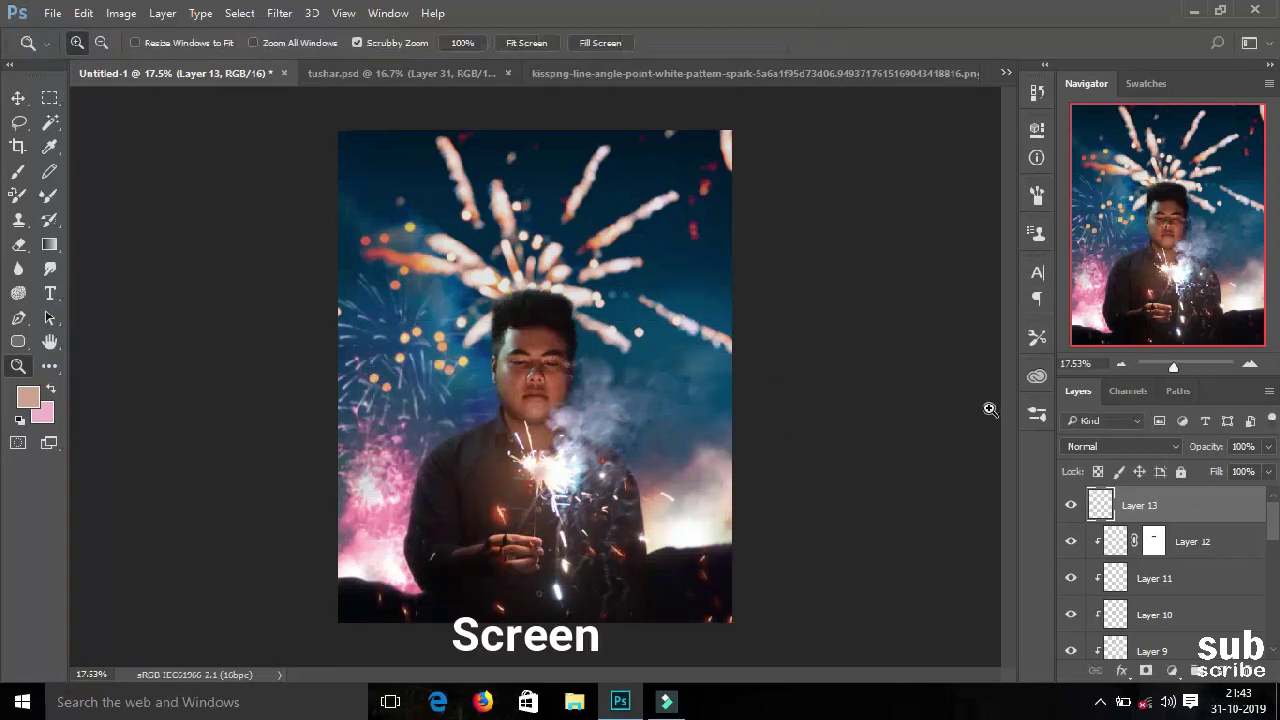
Set Layer 13's blend mode to Screen
left_click(1166, 447)
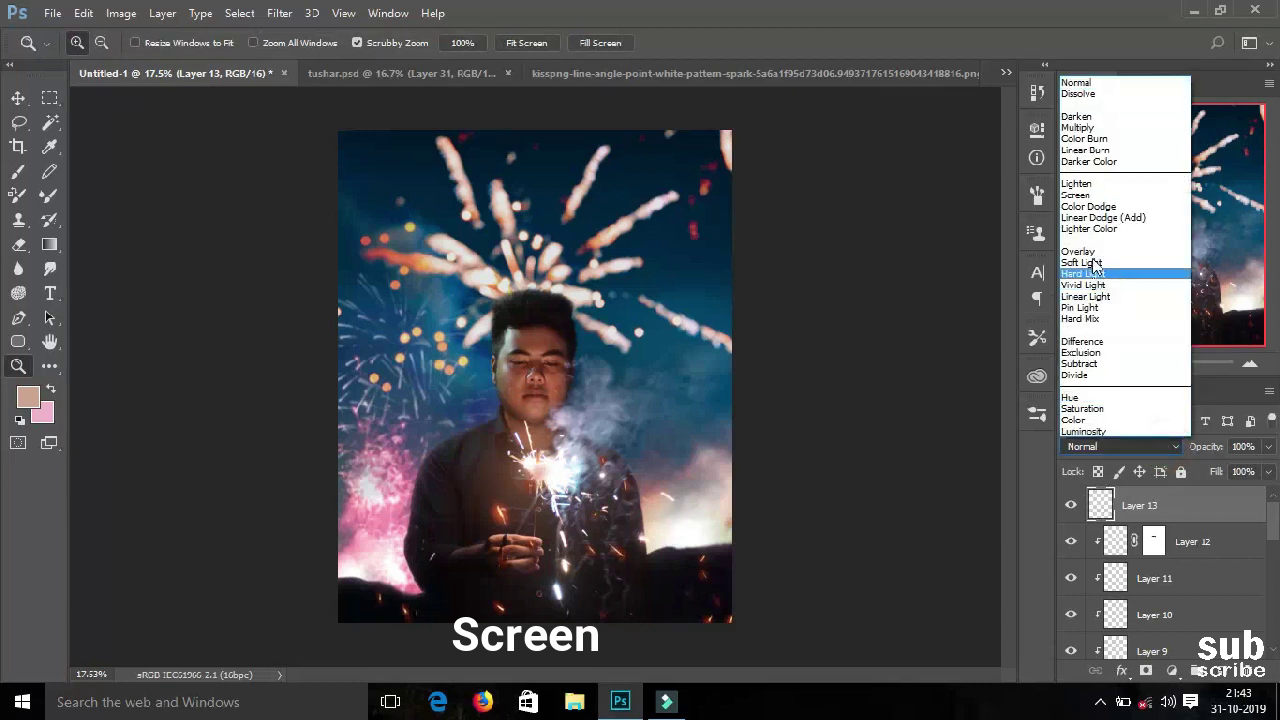
left_click(1110, 188)
left_click_drag(537, 476, 572, 467)
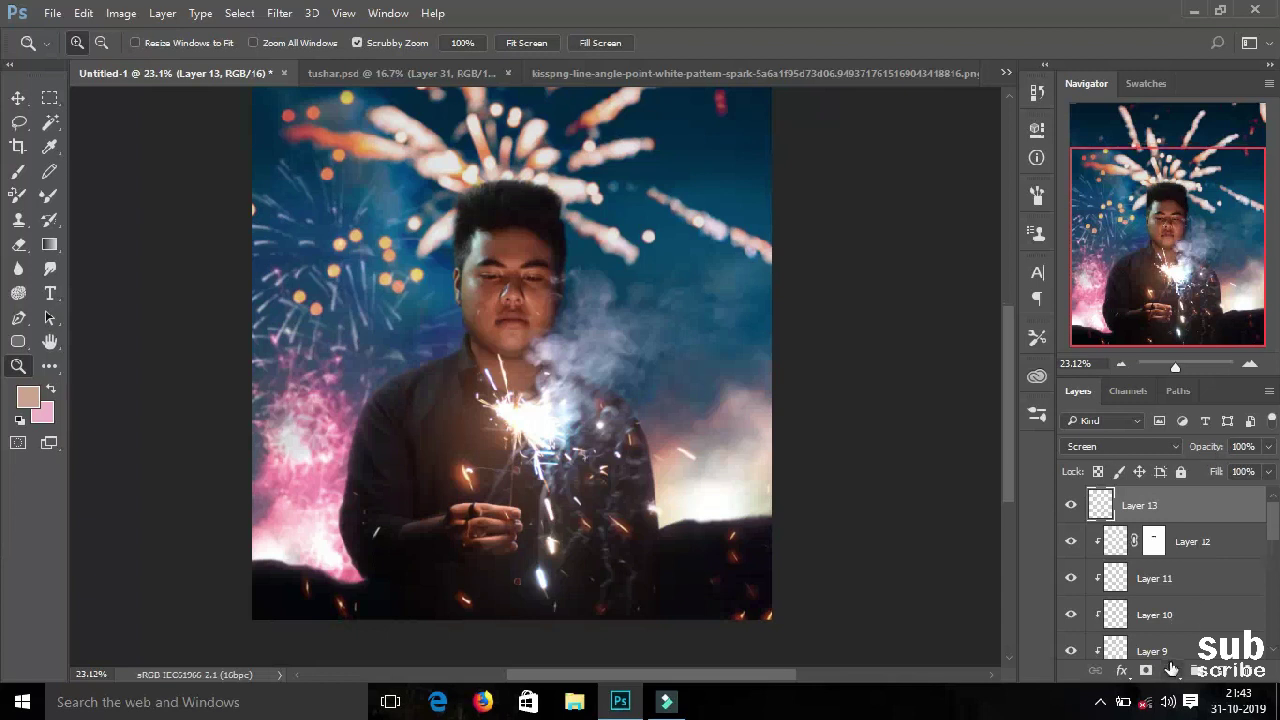
Add a Color Balance adjustment shifting the midtones toward yellow
left_click(1172, 670)
left_click(1168, 452)
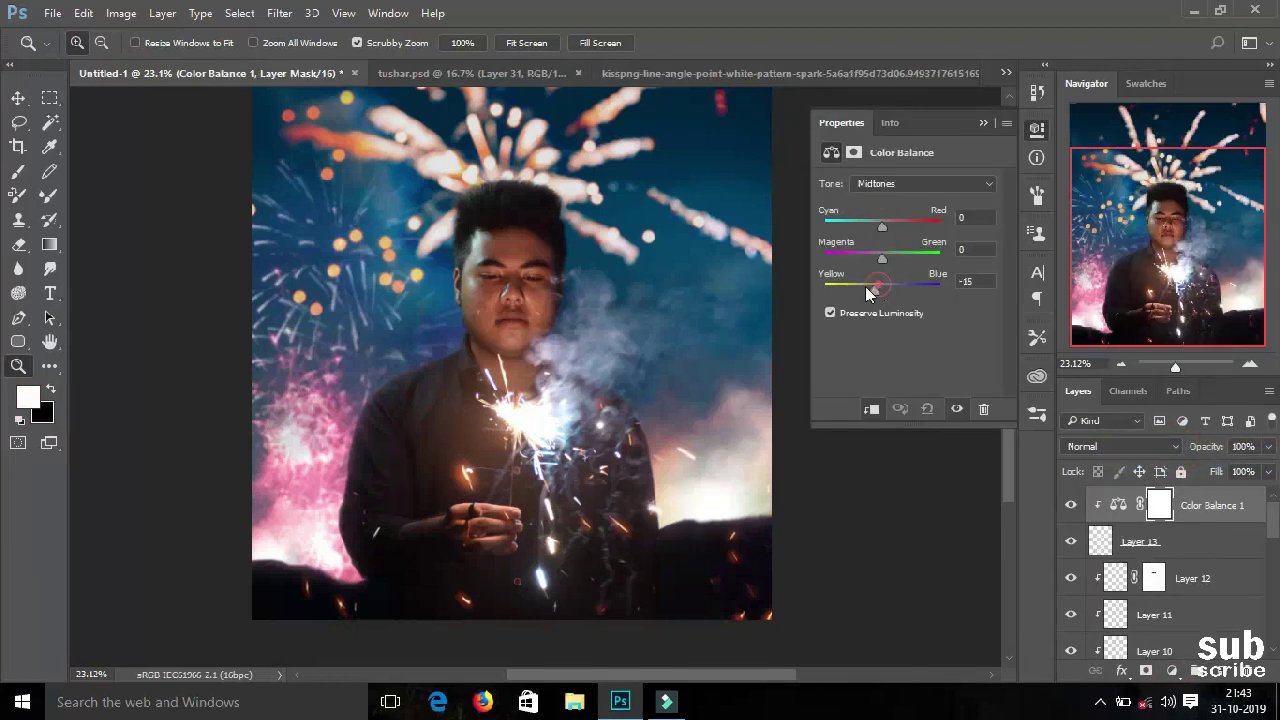
left_click_drag(881, 289, 822, 291)
left_click(983, 123)
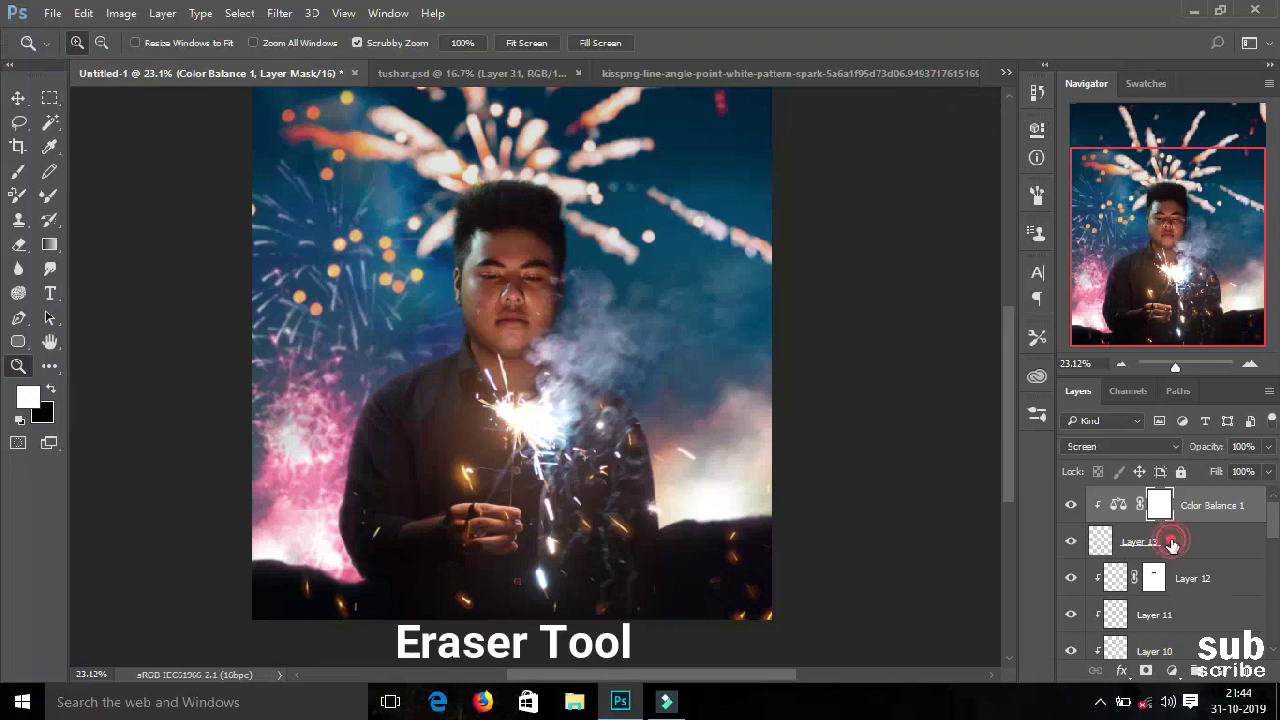
Erase stray sparks on Layer 13's lower-left shirt and below the sparkler with a full-opacity eraser
left_click(1170, 541)
left_click(22, 244)
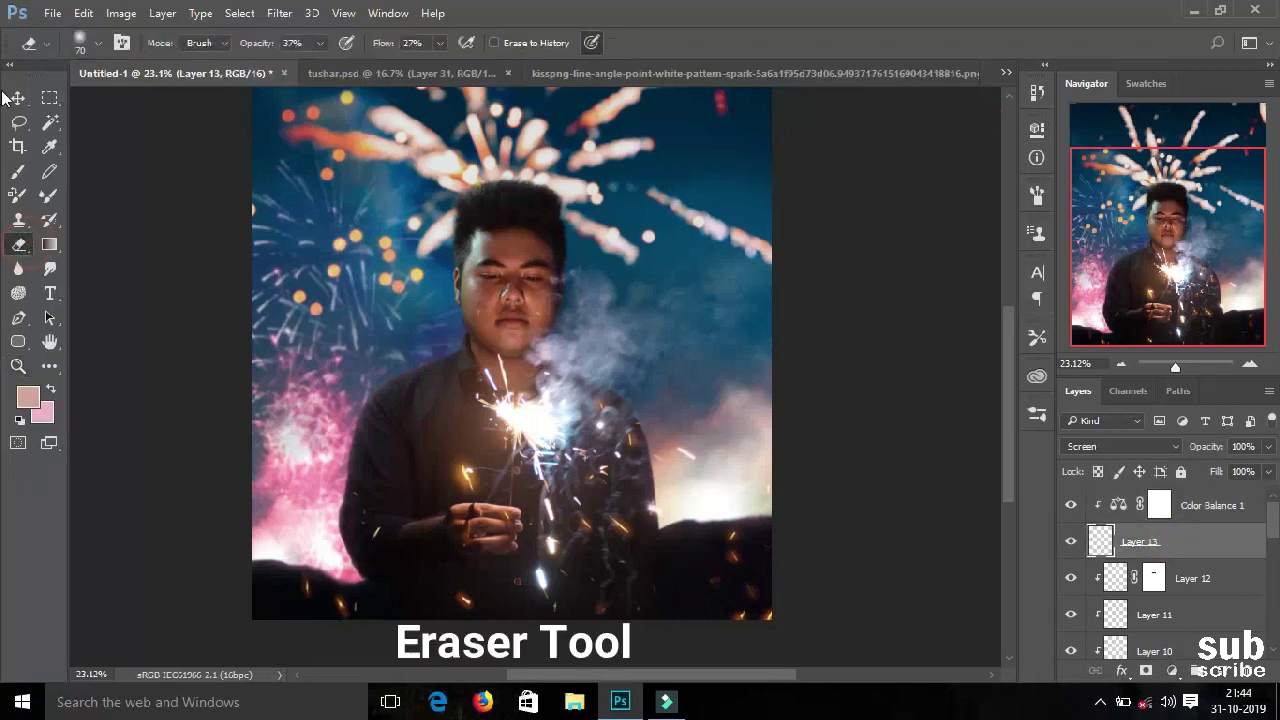
left_click(86, 42)
left_click_drag(319, 42, 329, 66)
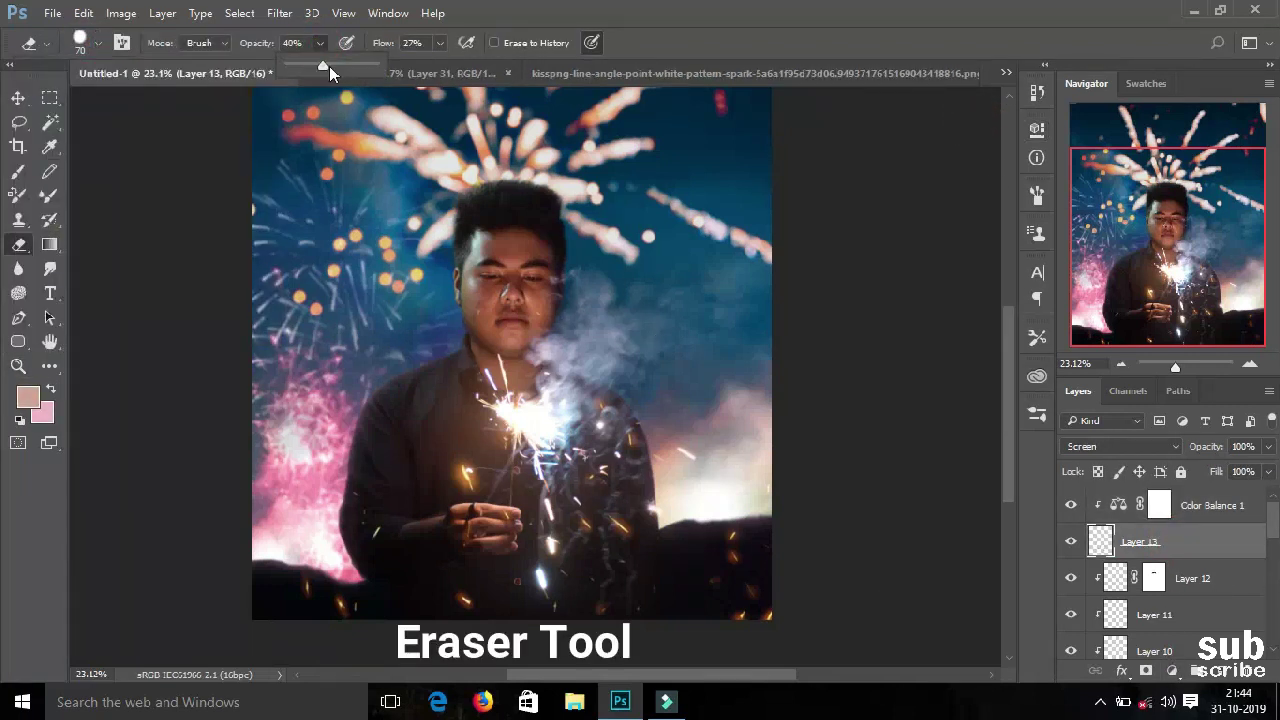
left_click_drag(439, 42, 557, 77)
left_click(686, 446)
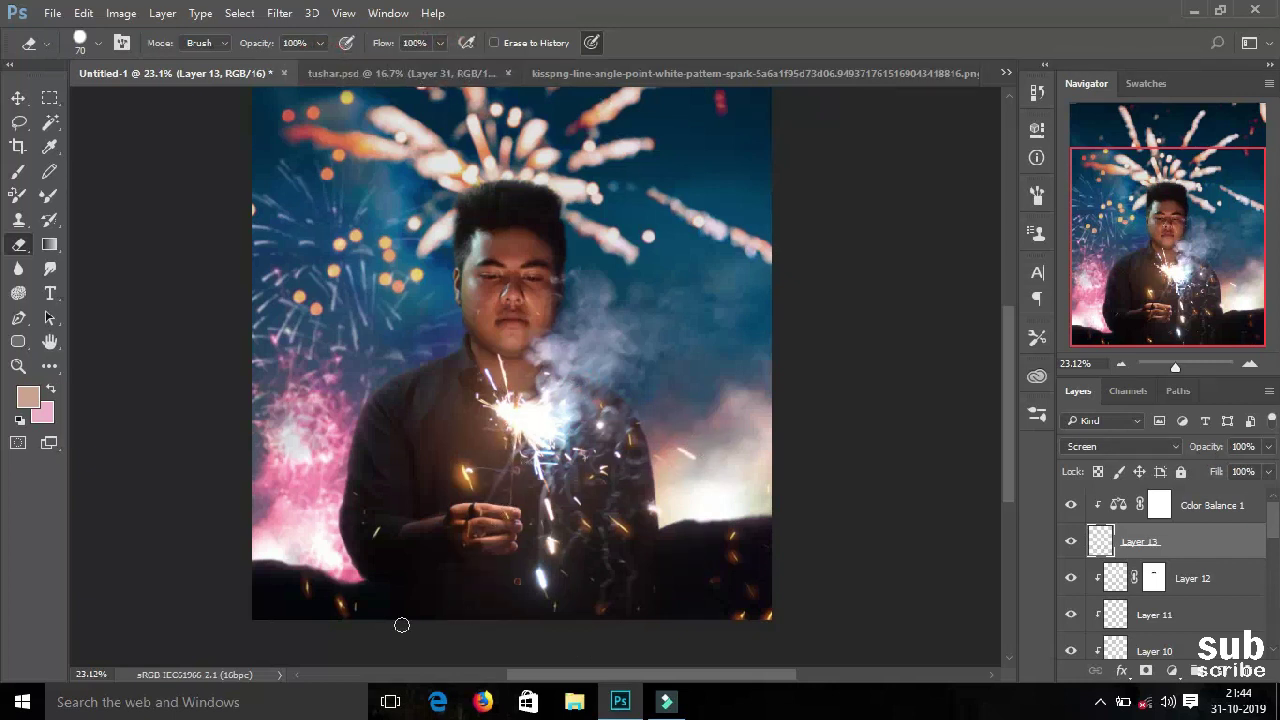
left_click_drag(352, 612, 304, 565)
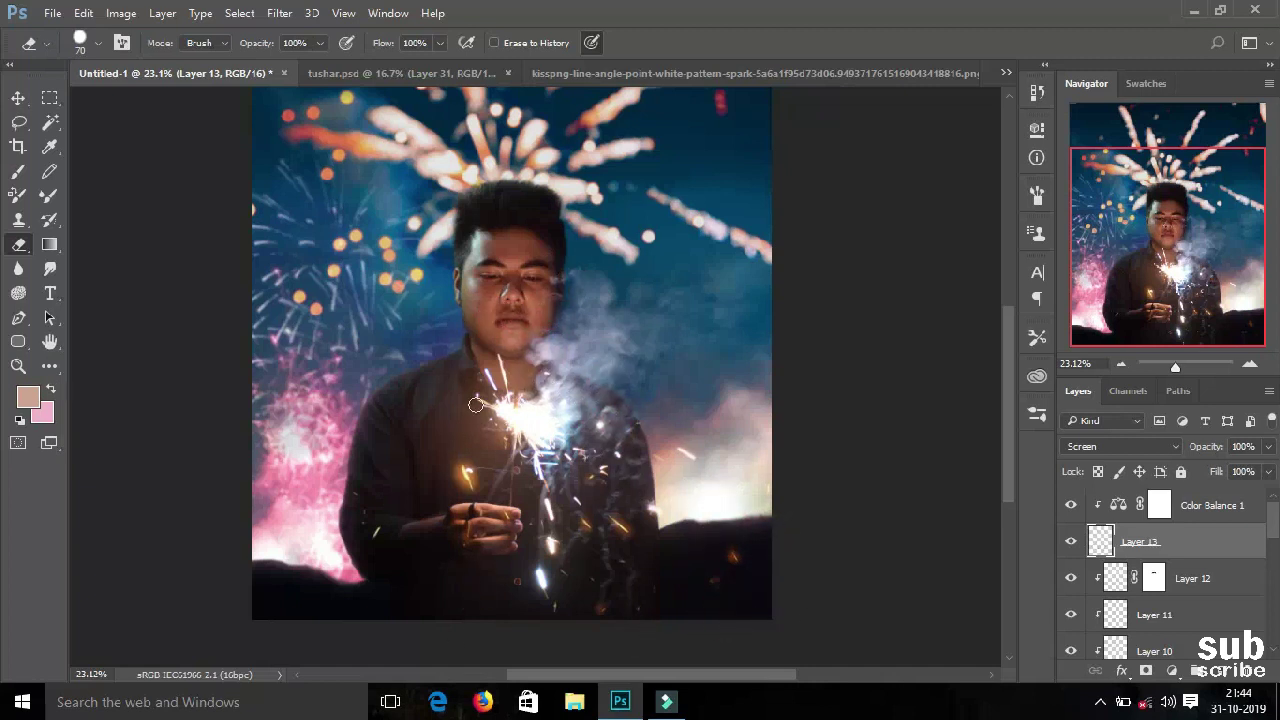
left_click(467, 470)
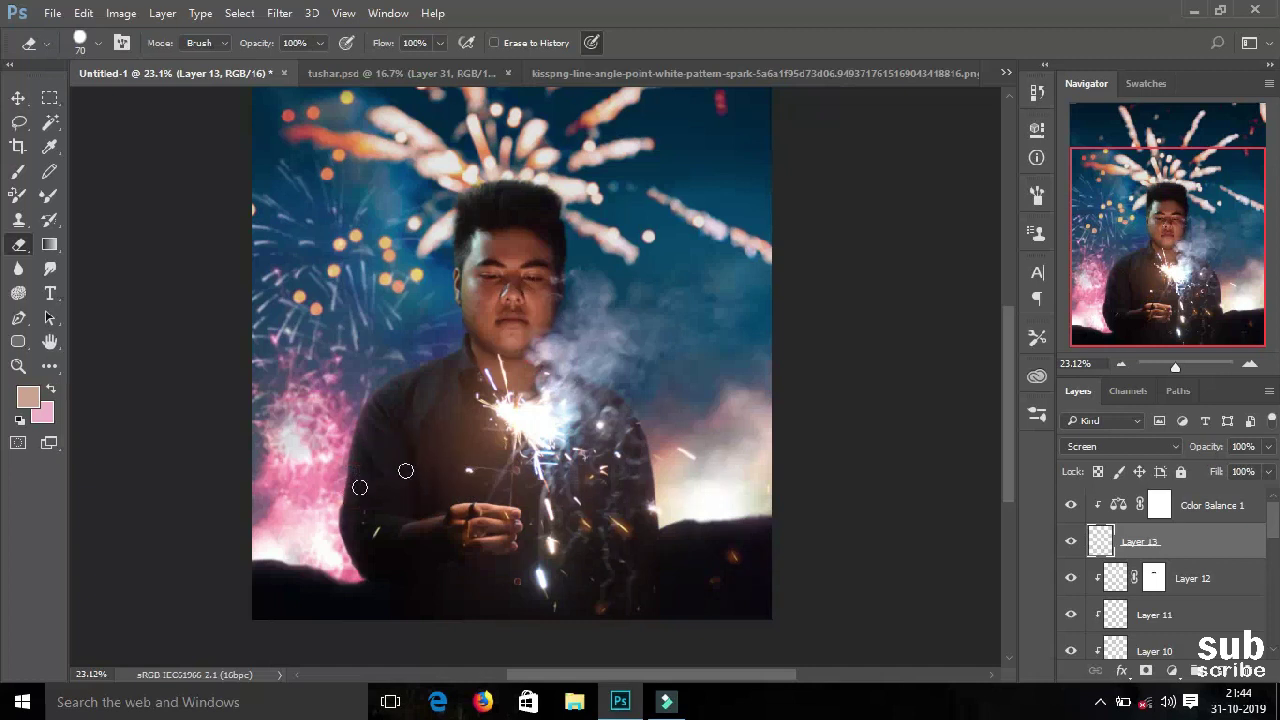
Soften the spark overlay with a Gaussian Blur of about 1.4 radius
left_click(279, 13)
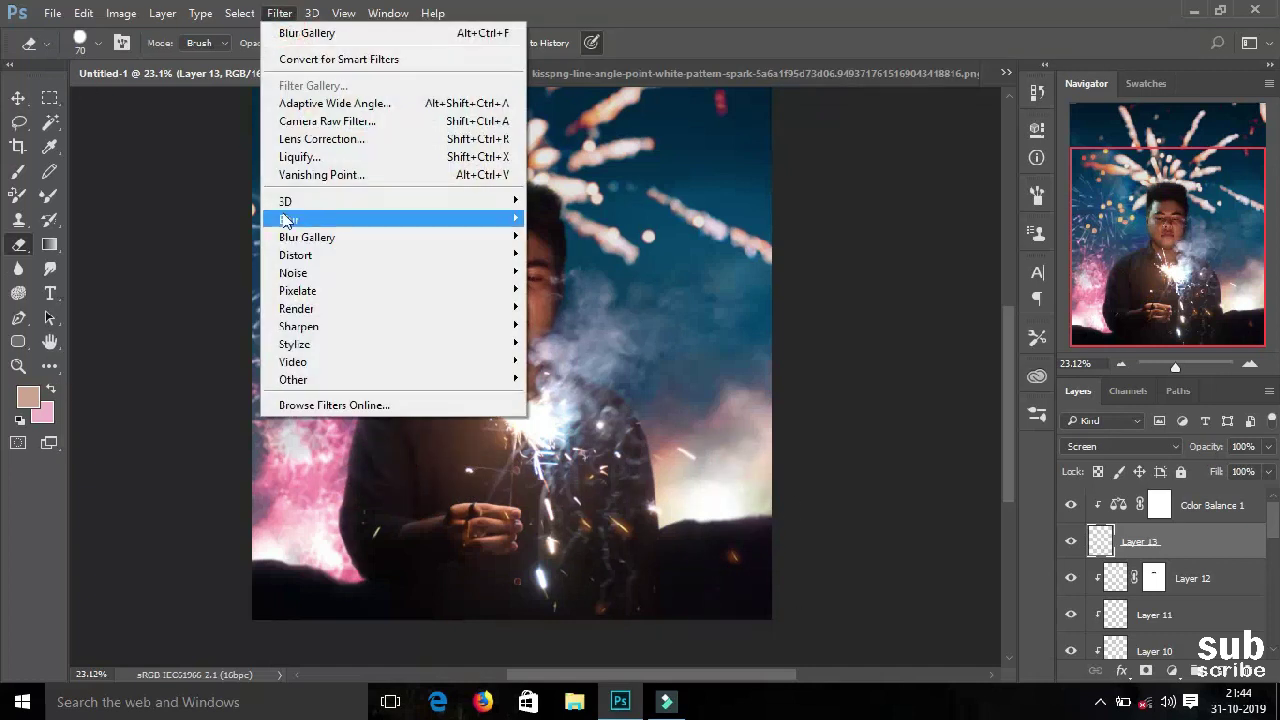
left_click(557, 286)
left_click(933, 404)
left_click_drag(935, 407, 939, 409)
left_click(1162, 159)
Zoom the view and bring up the Camera Raw Filter on the merged composite
key("z")
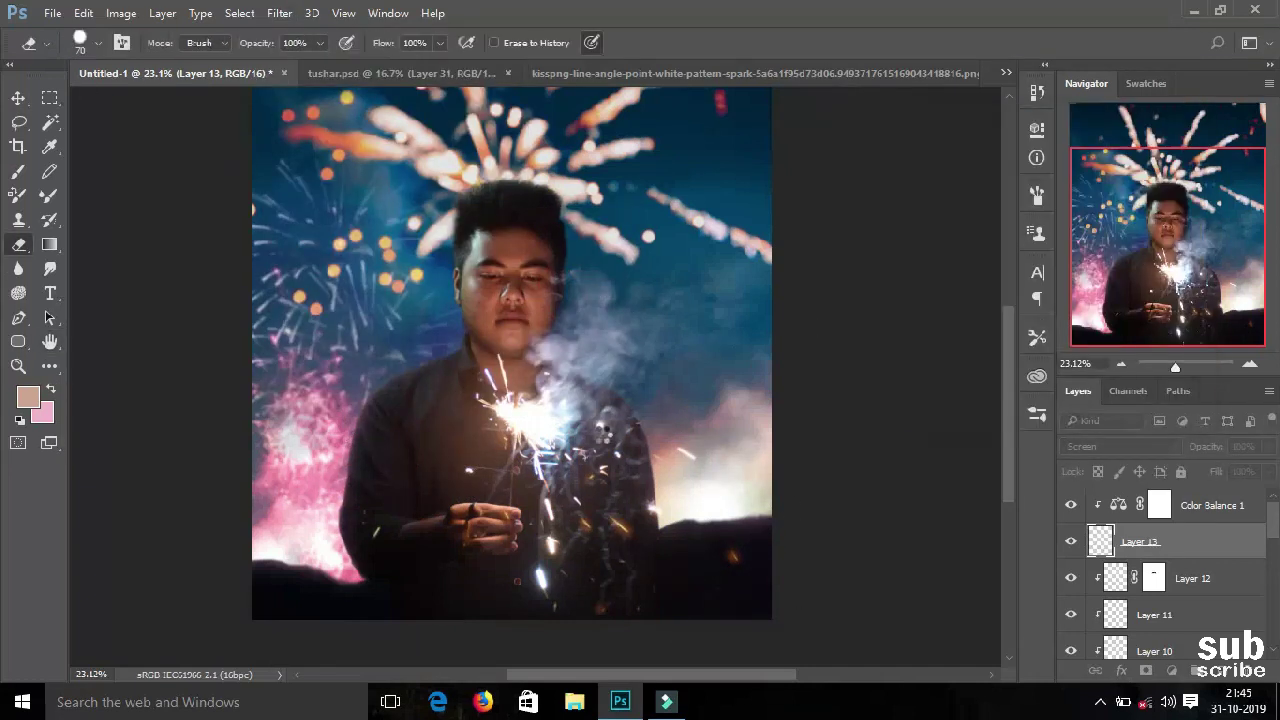
left_click(837, 421, "alt")
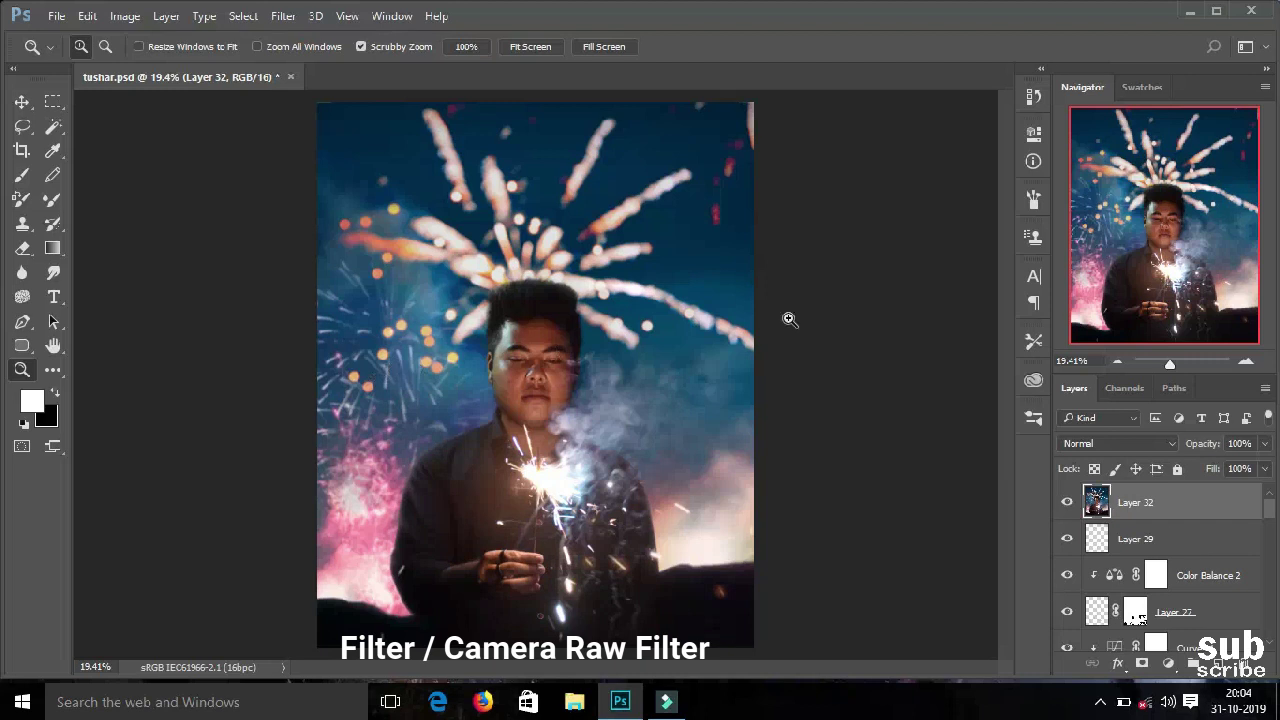
left_click(281, 16)
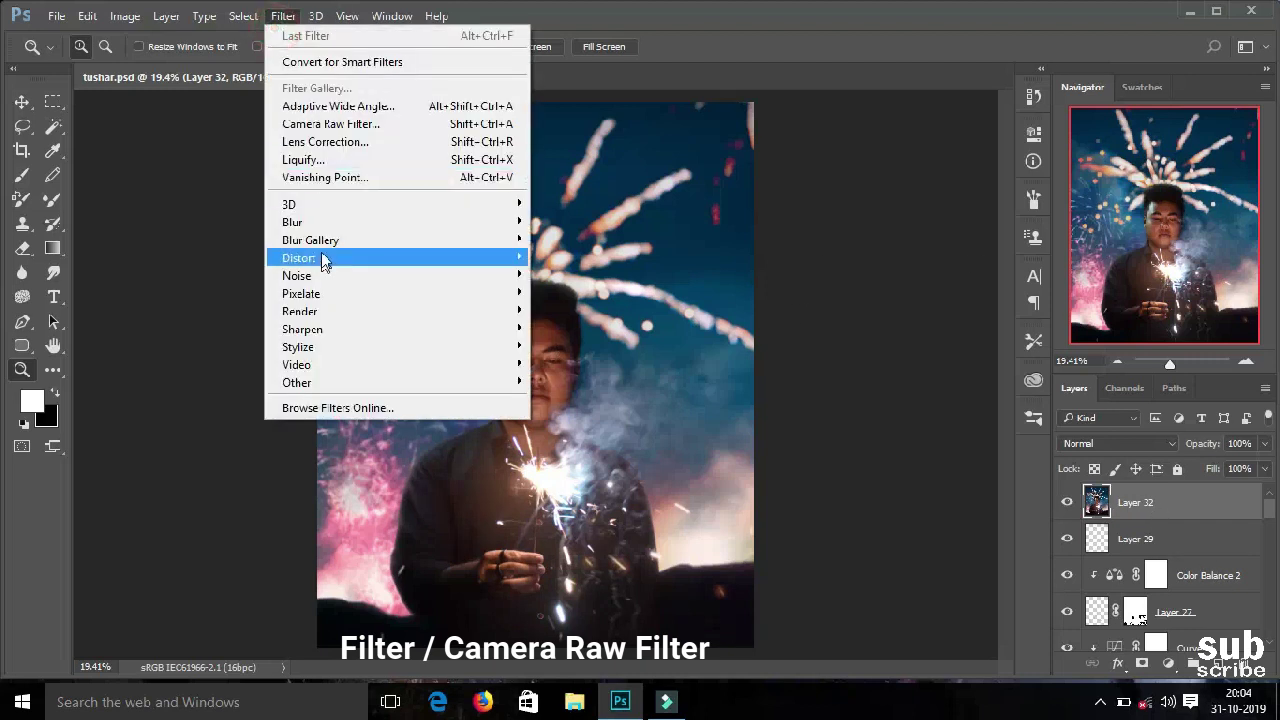
left_click(322, 124)
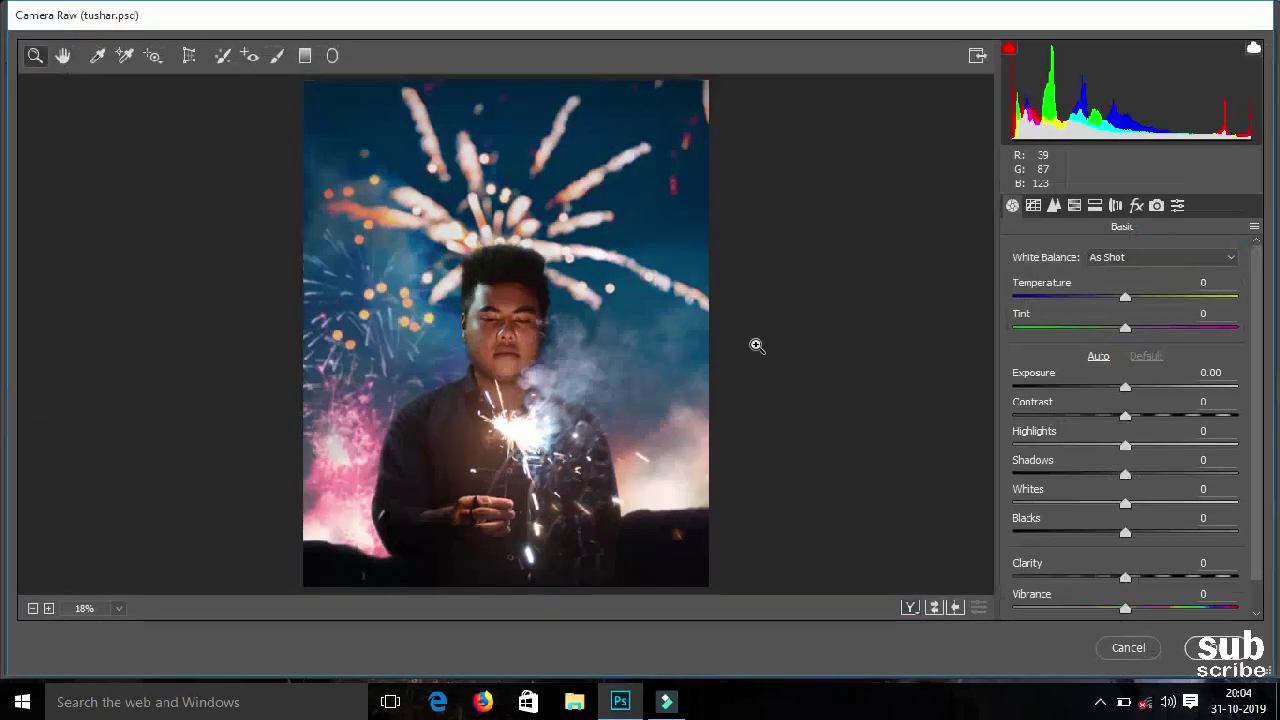
In Camera Raw Basic, lift exposure slightly, cool temperature to -4, and raise vibrance to +9
mouse_move(1126, 387)
left_mouse_down()
mouse_move(1138, 474)
mouse_move(1122, 538)
left_mouse_up()
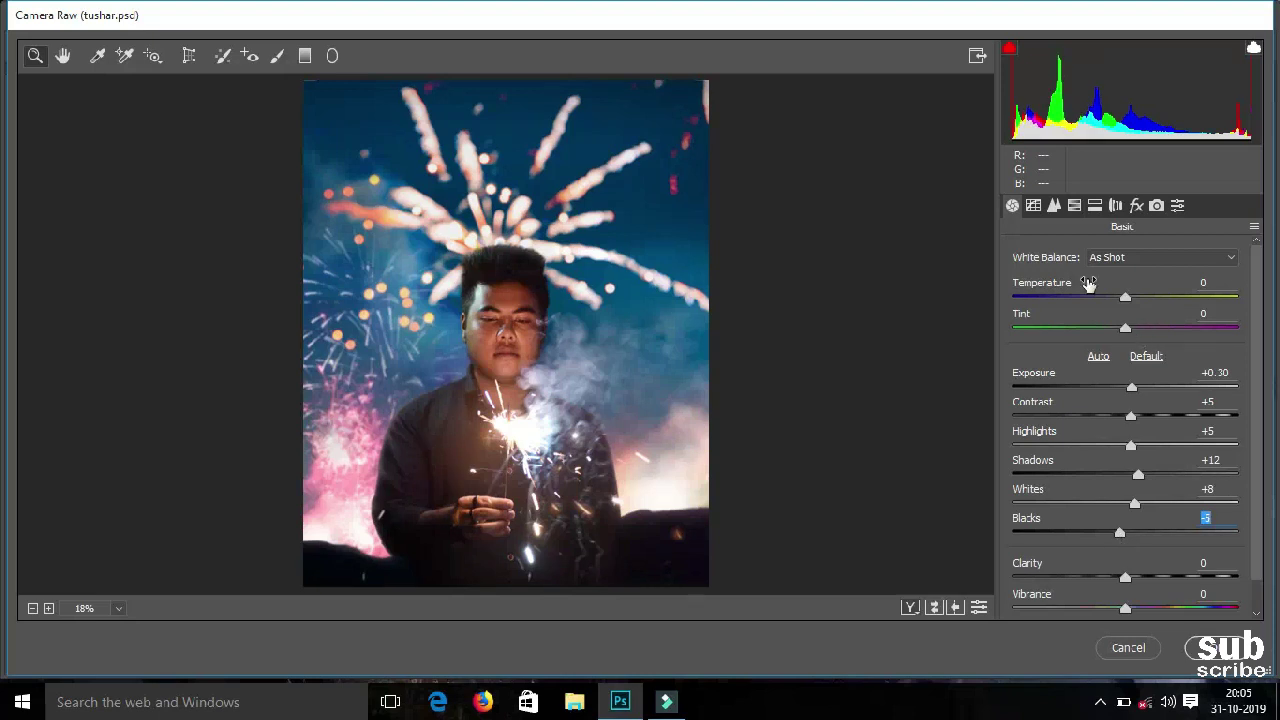
left_click_drag(1125, 297, 1128, 328)
scroll(1191, 515, "down", 1)
mouse_move(1125, 577)
left_mouse_down()
mouse_move(1139, 579)
mouse_move(1122, 606)
left_mouse_up()
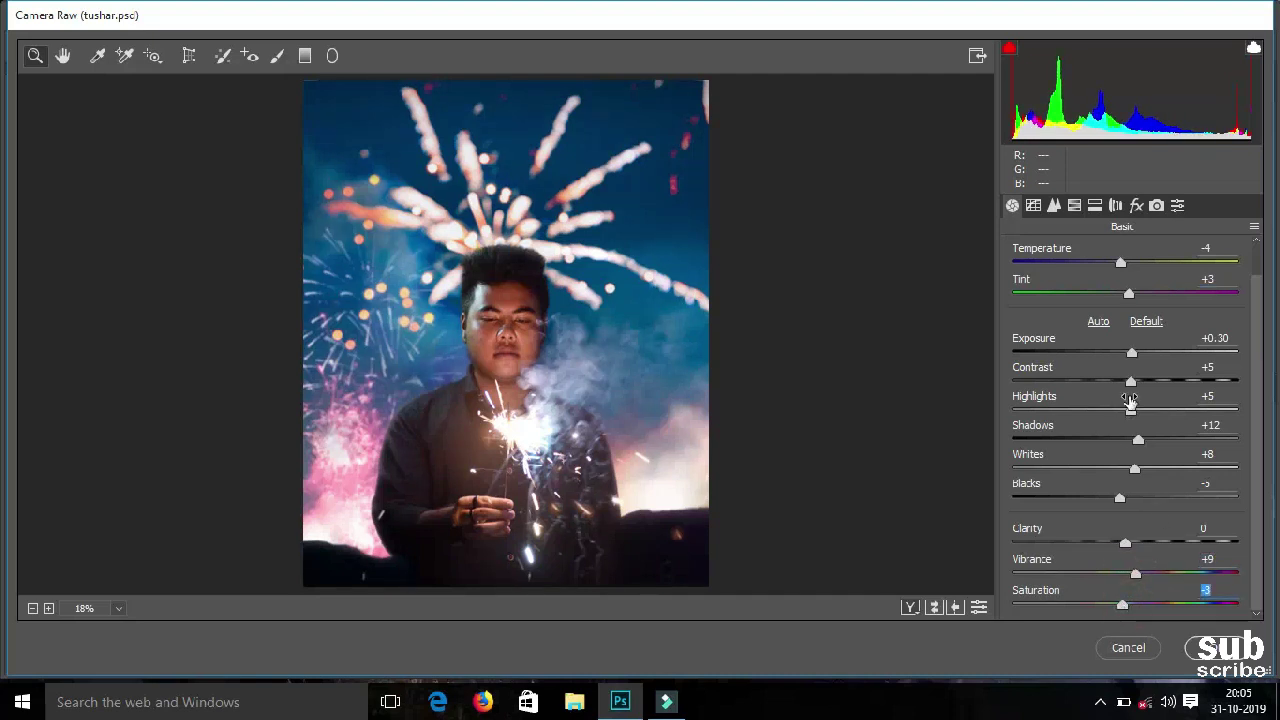
scroll(1170, 410, "up", 1)
Add a tone curve point, raise sharpening masking to 10, and set luminance noise reduction to 14
left_click(1054, 205)
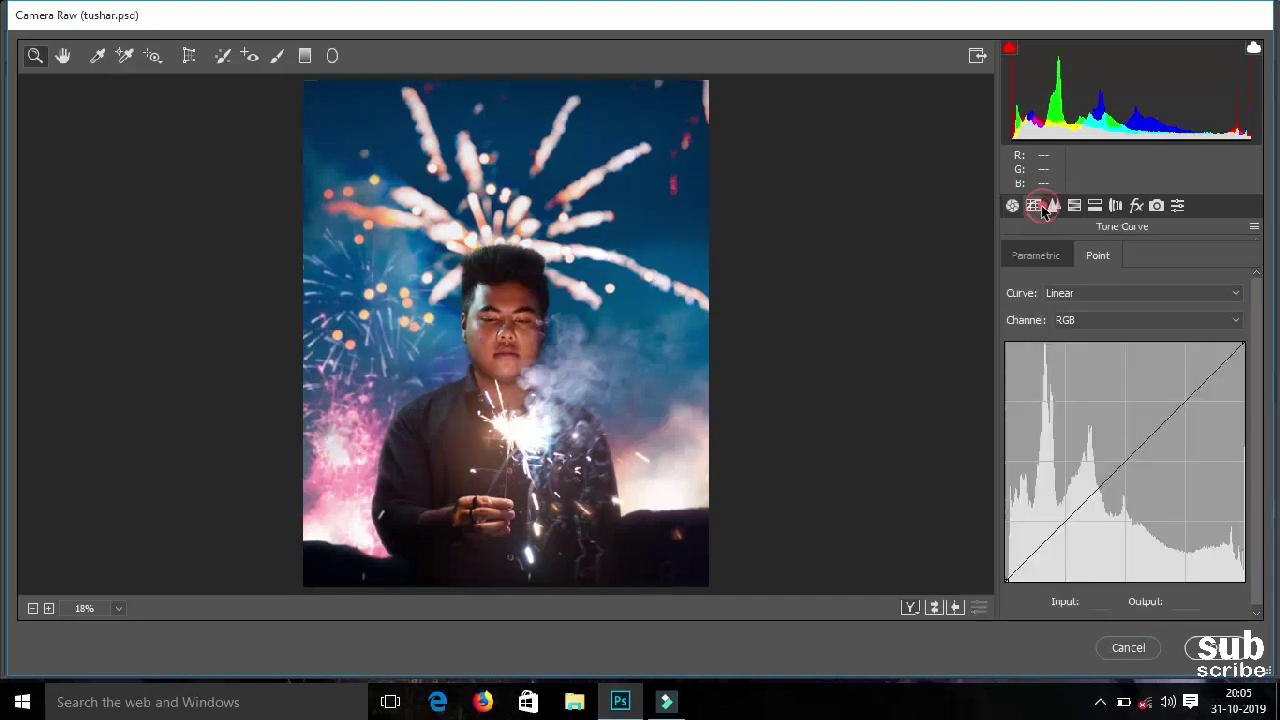
left_click(1120, 461)
left_click(1054, 205)
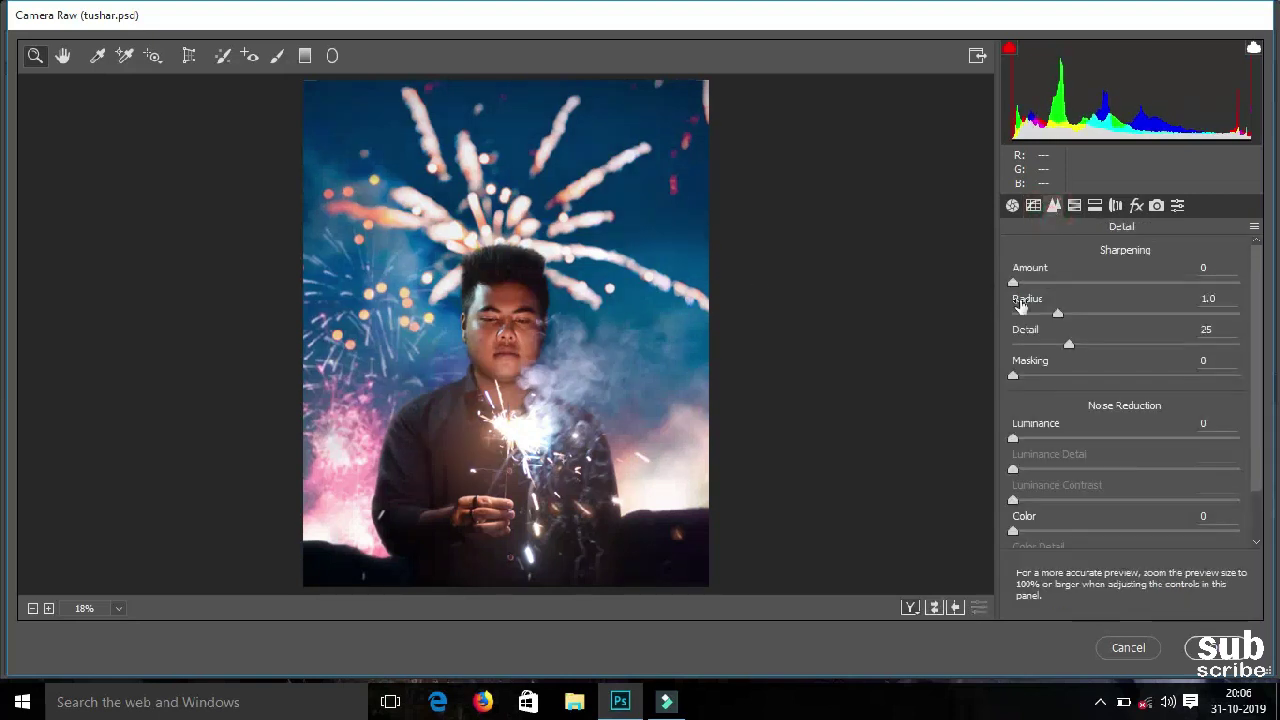
left_click_drag(1013, 375, 1036, 376)
mouse_move(1013, 438)
left_mouse_down()
mouse_move(1044, 438)
mouse_move(1041, 466)
left_mouse_up()
scroll(1034, 450, "down", 1)
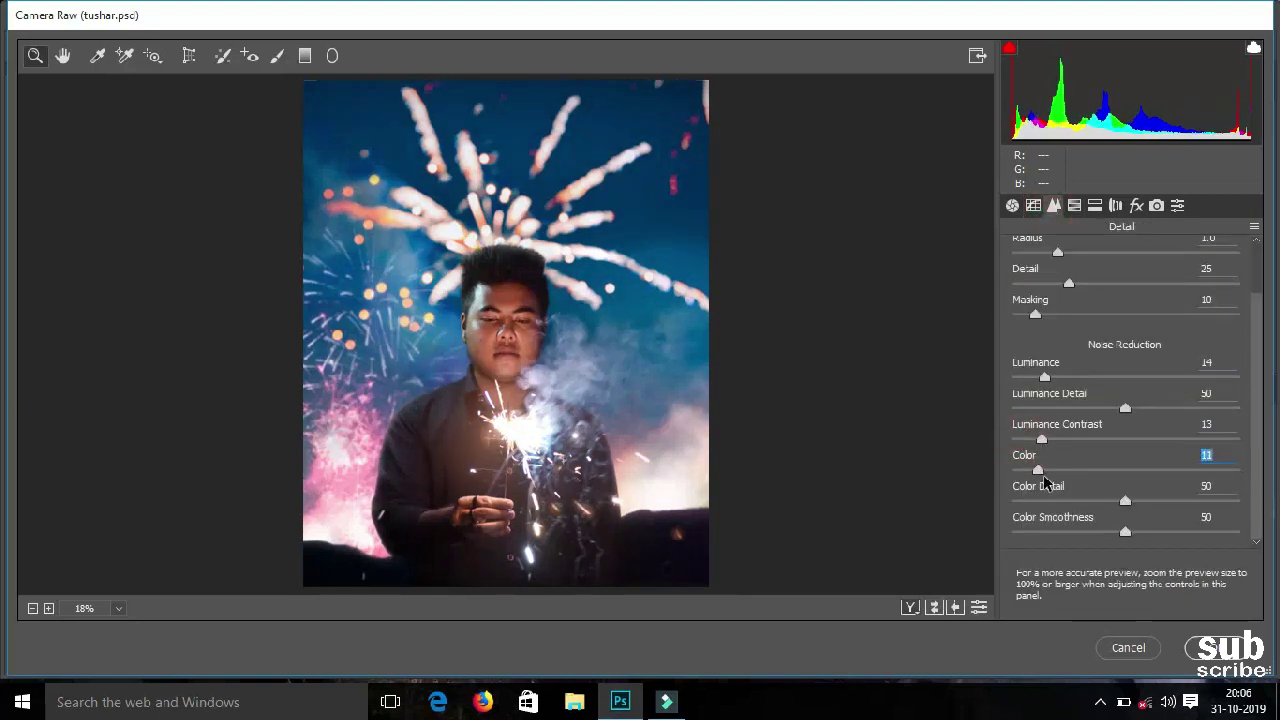
scroll(1060, 400, "up", 1)
left_click(1074, 205)
left_click(1021, 284)
Shift the red hue slightly, brighten oranges to +19 luminance, and boost yellow saturation
left_click_drag(1130, 352, 1127, 352)
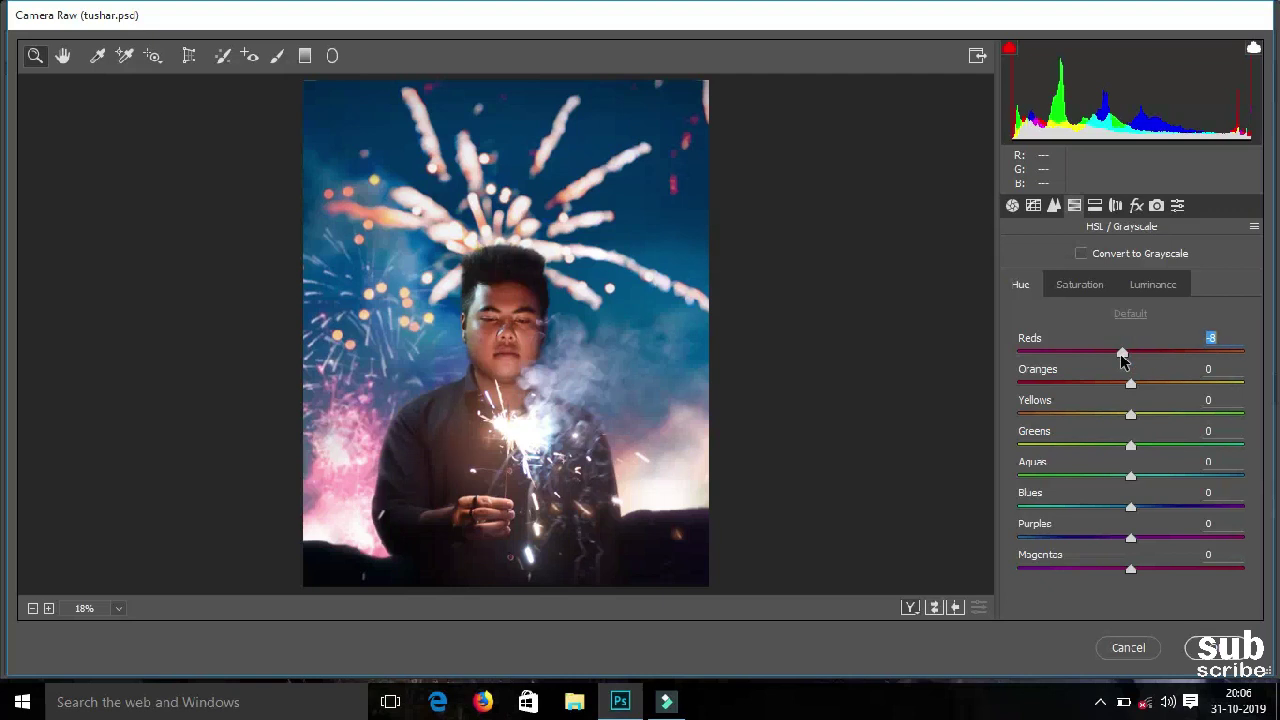
key("ctrl+alt+shift+s")
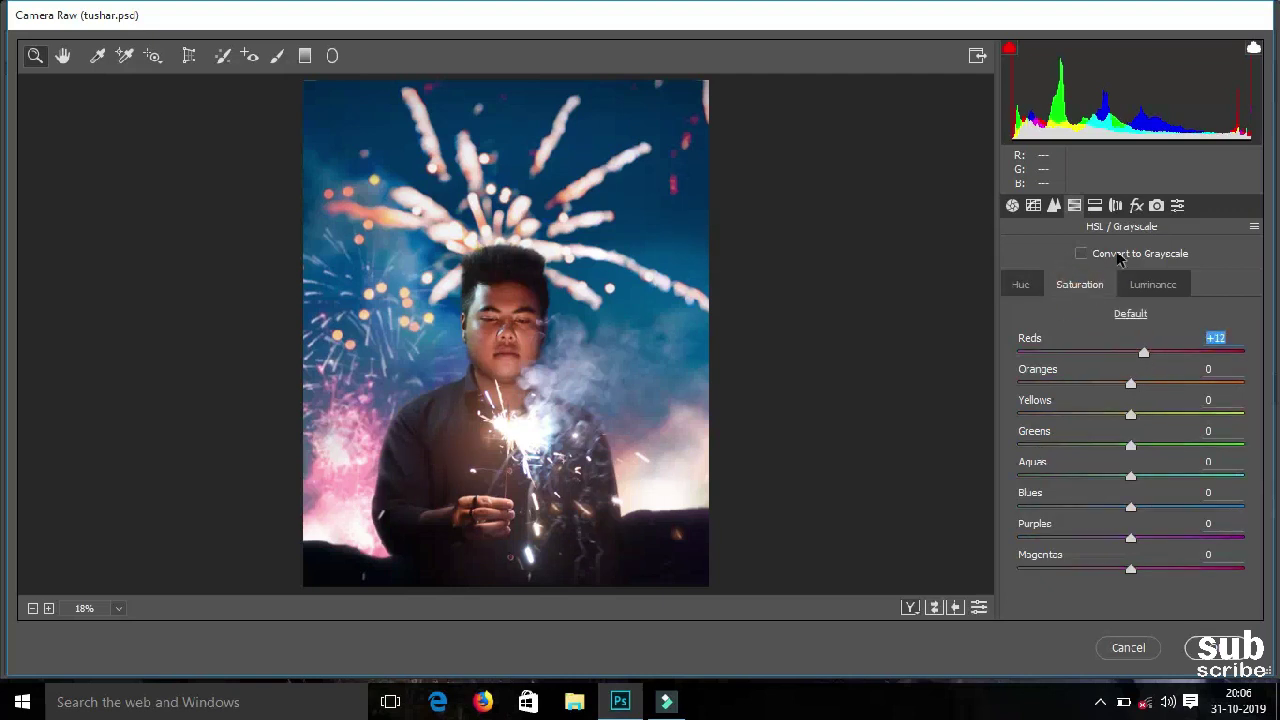
key("ctrl+alt+shift+l")
mouse_move(1130, 383)
left_mouse_down()
mouse_move(1150, 390)
mouse_move(1137, 415)
left_mouse_up()
left_click(1079, 284)
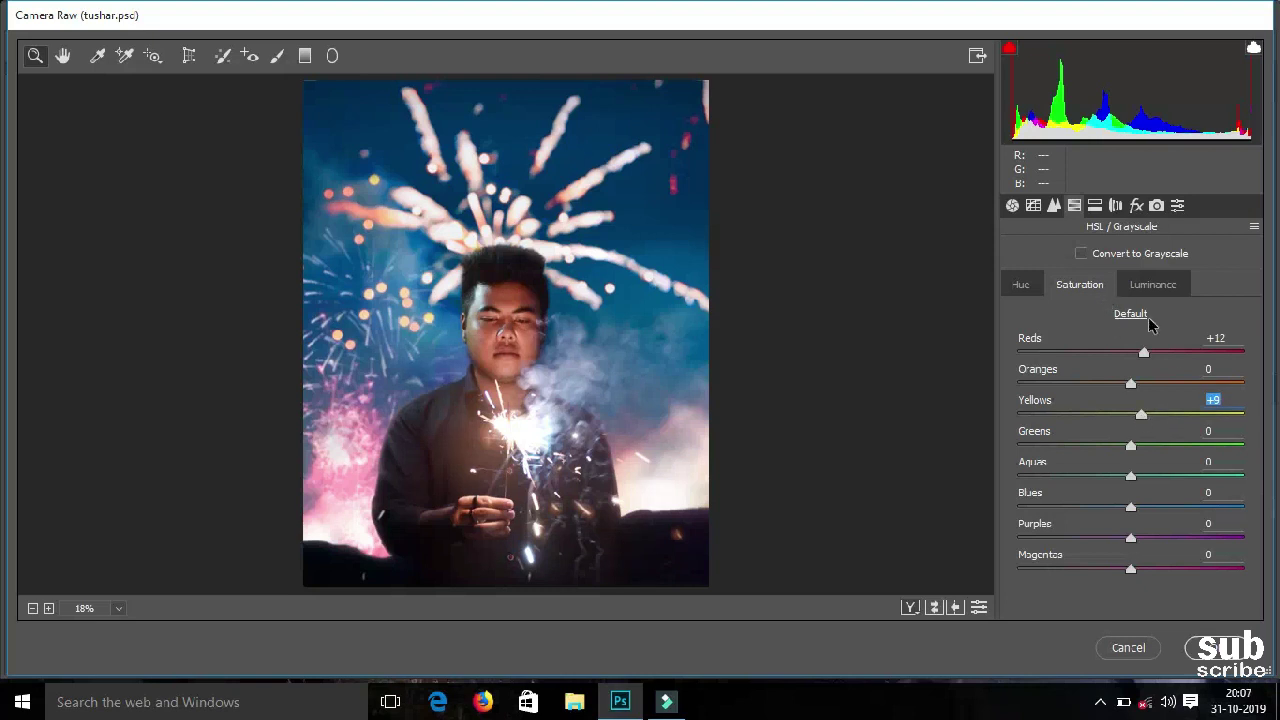
Shift the blue hue to -9 and raise blue and purple saturation
key("ctrl+alt+shift+h")
left_click_drag(1130, 507, 1126, 575)
left_click(1104, 294)
left_click(1030, 286)
Adjust magenta saturation and tint the Split Toning highlights toward blue at hue 197
key("ctrl+alt+shift+l")
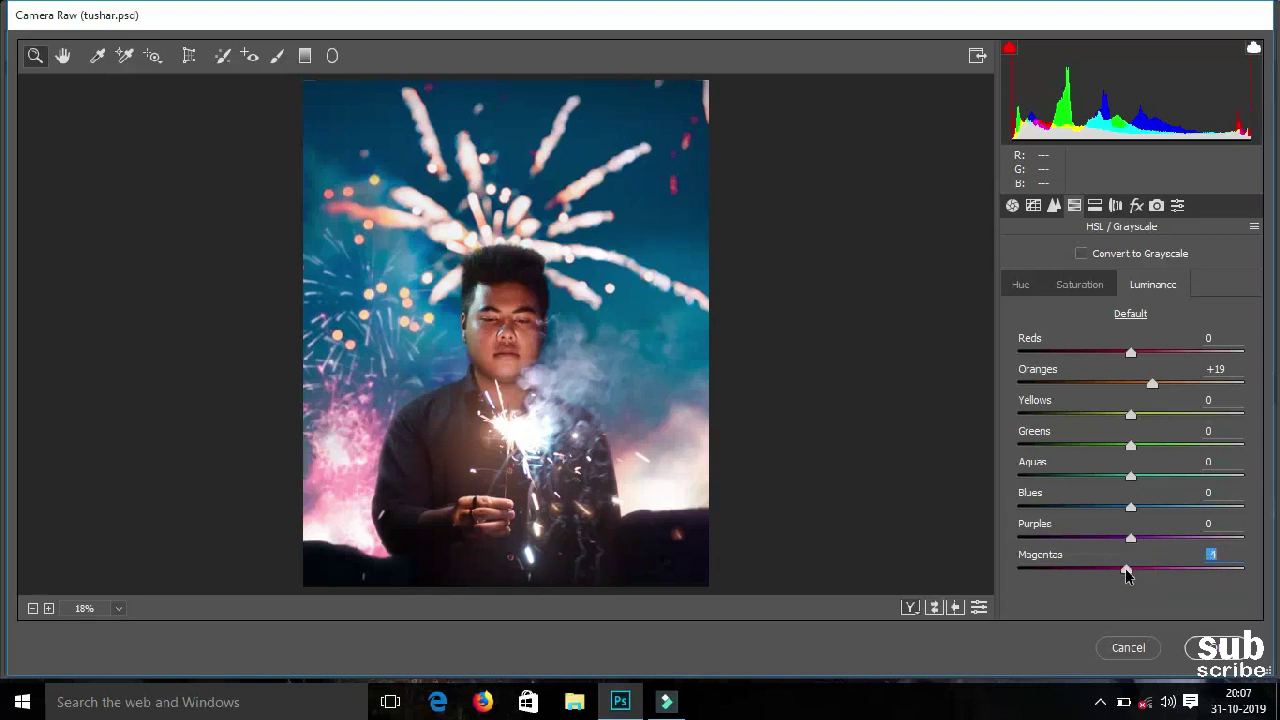
key("ctrl+alt+shift+s")
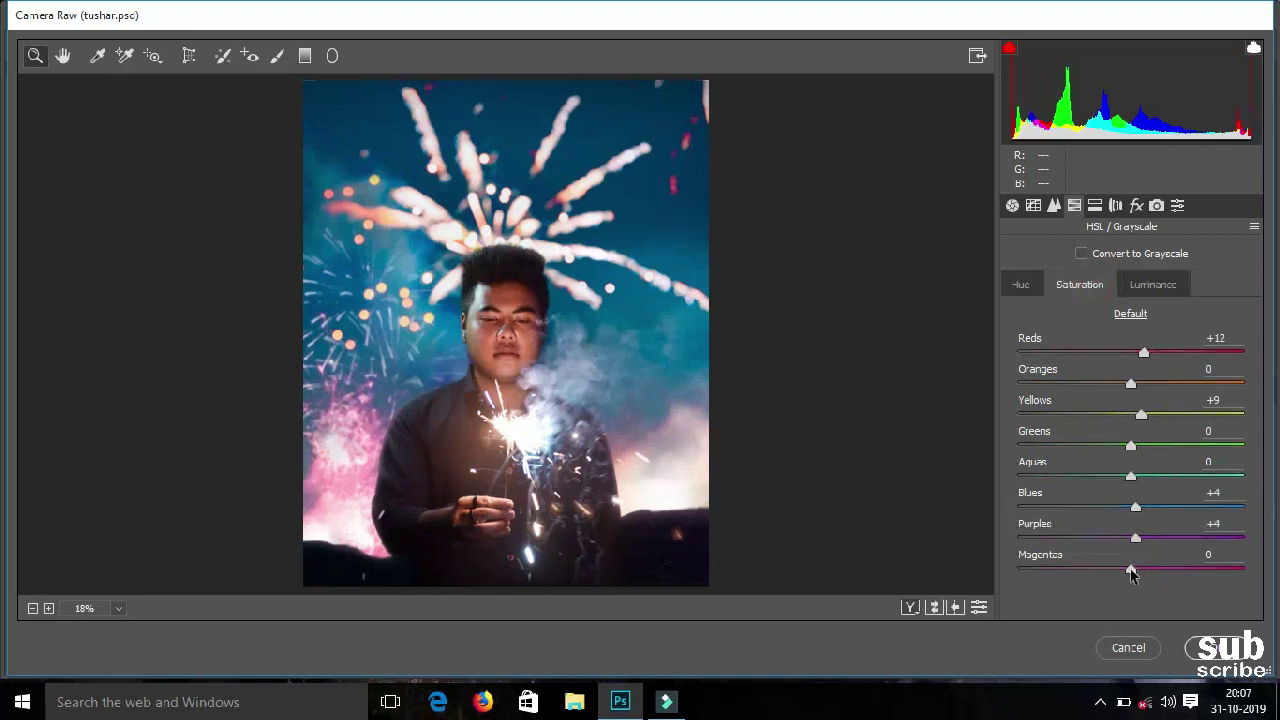
left_click_drag(1131, 569, 1125, 570)
key("ctrl+alt+5")
left_click_drag(1134, 281, 1153, 330)
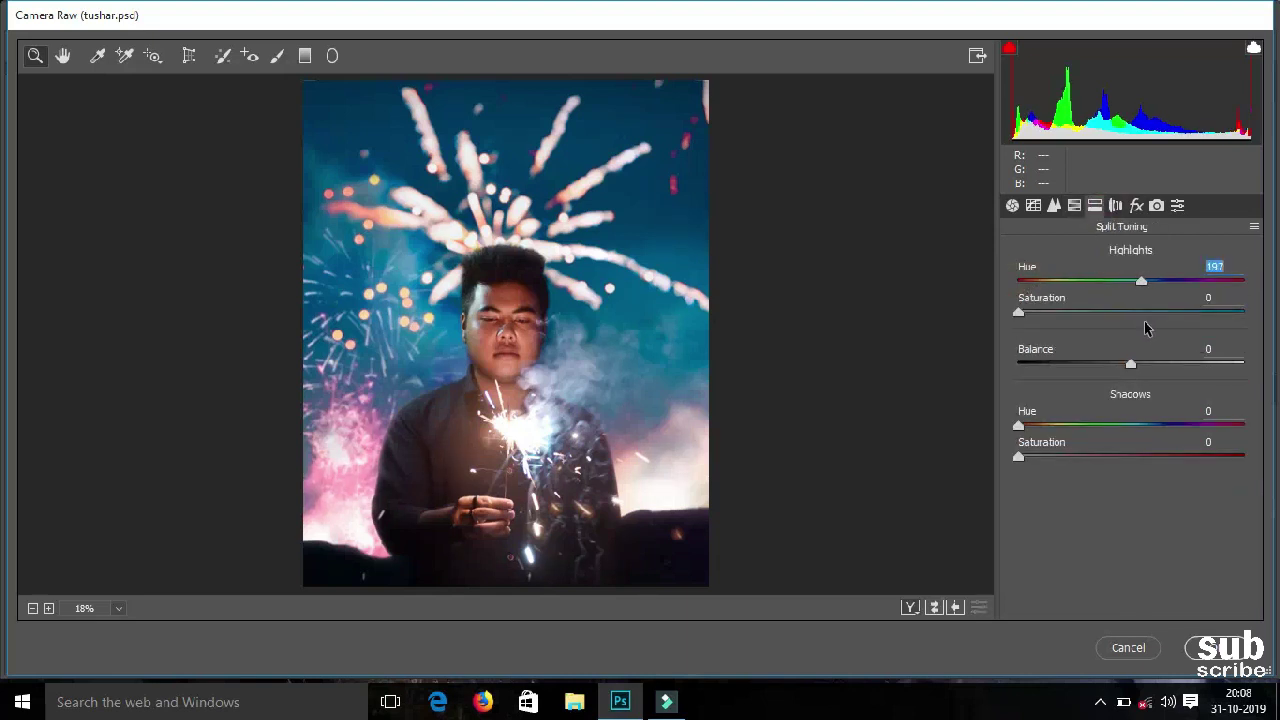
Give the highlight tint saturation 5 and tint the shadows purple at hue 272
left_click_drag(1018, 312, 1030, 313)
left_click_drag(1018, 425, 1200, 458)
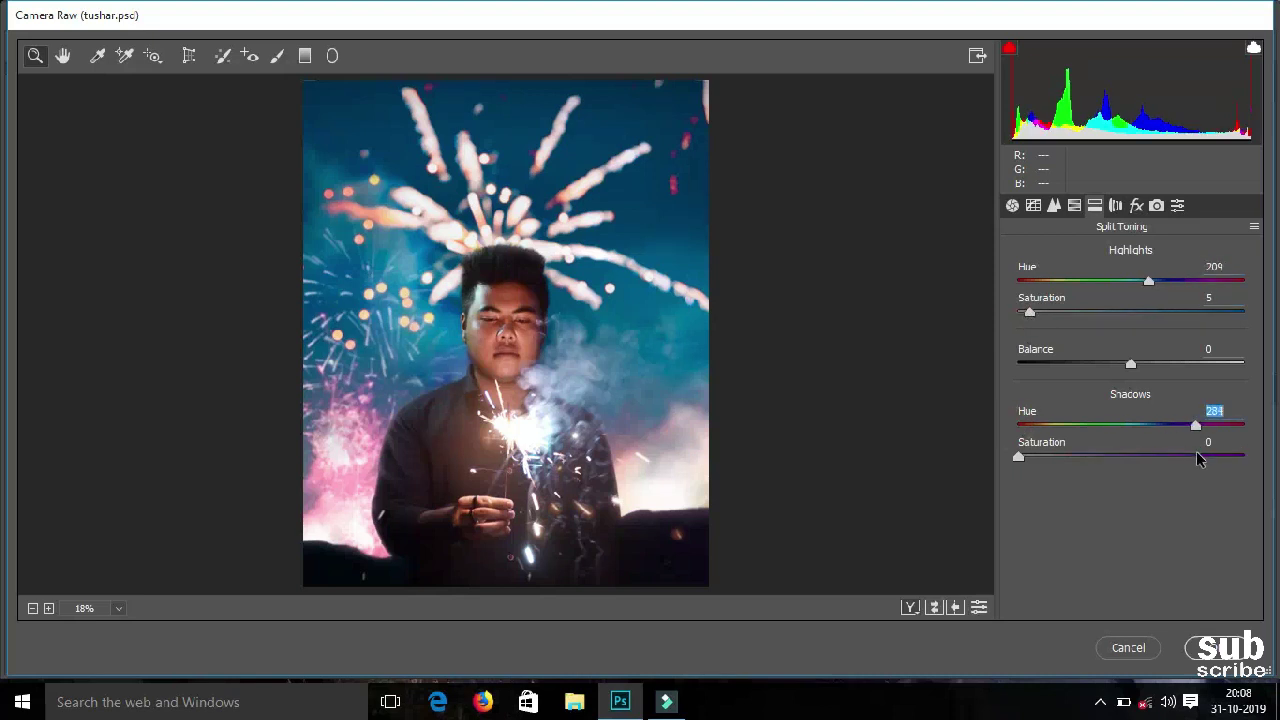
mouse_move(1019, 457)
left_mouse_down()
mouse_move(1043, 460)
mouse_move(1029, 462)
left_mouse_up()
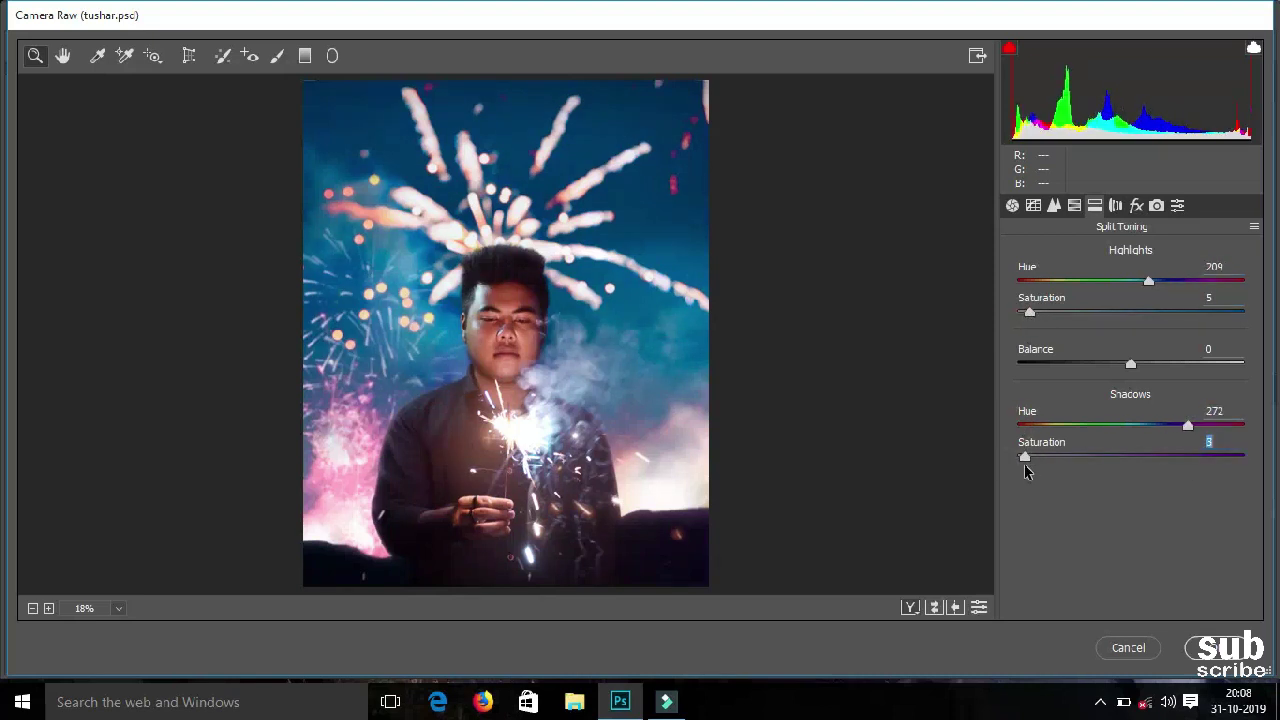
Add Dehaze +3 and a slight post-crop vignette of 10
left_click(1137, 206)
left_click_drag(1125, 286, 1129, 286)
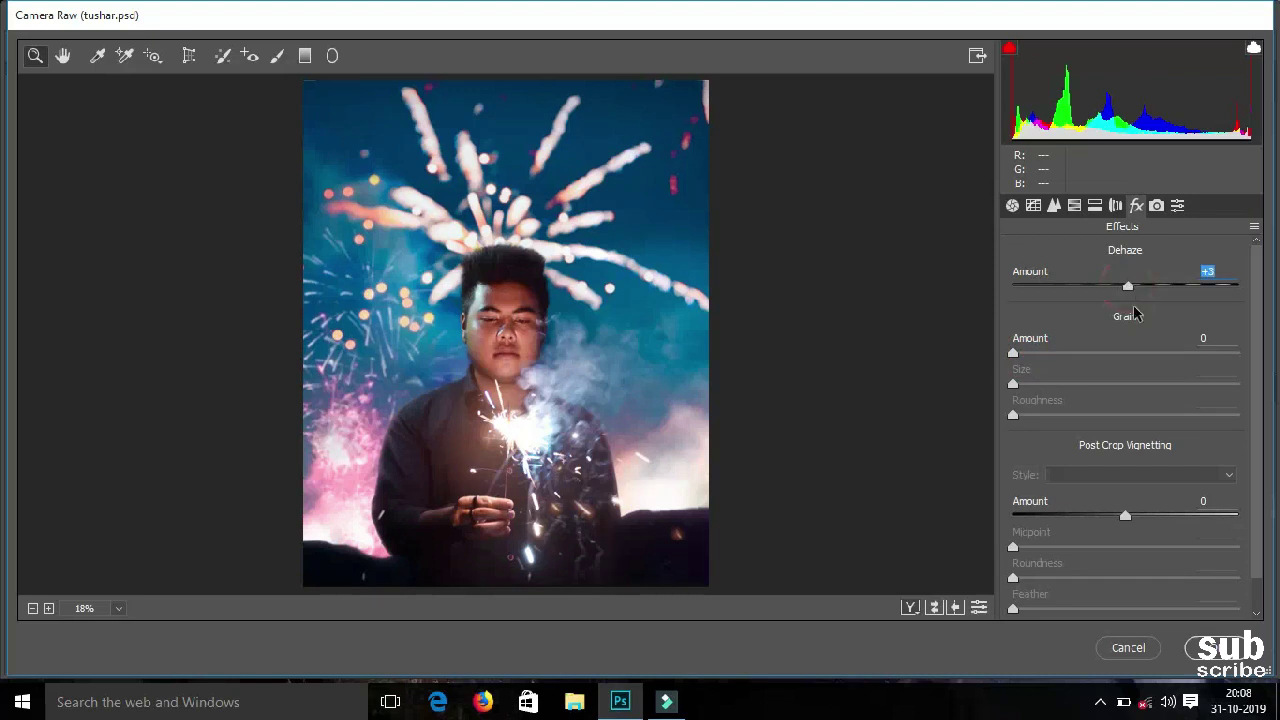
scroll(1125, 400, "down", 1)
left_click(1125, 480)
left_click_drag(1125, 482, 1109, 482)
left_click(1038, 603)
Set the Camera Calibration Blue Primary hue to -5 and apply the Camera Raw grade
left_click(1177, 205)
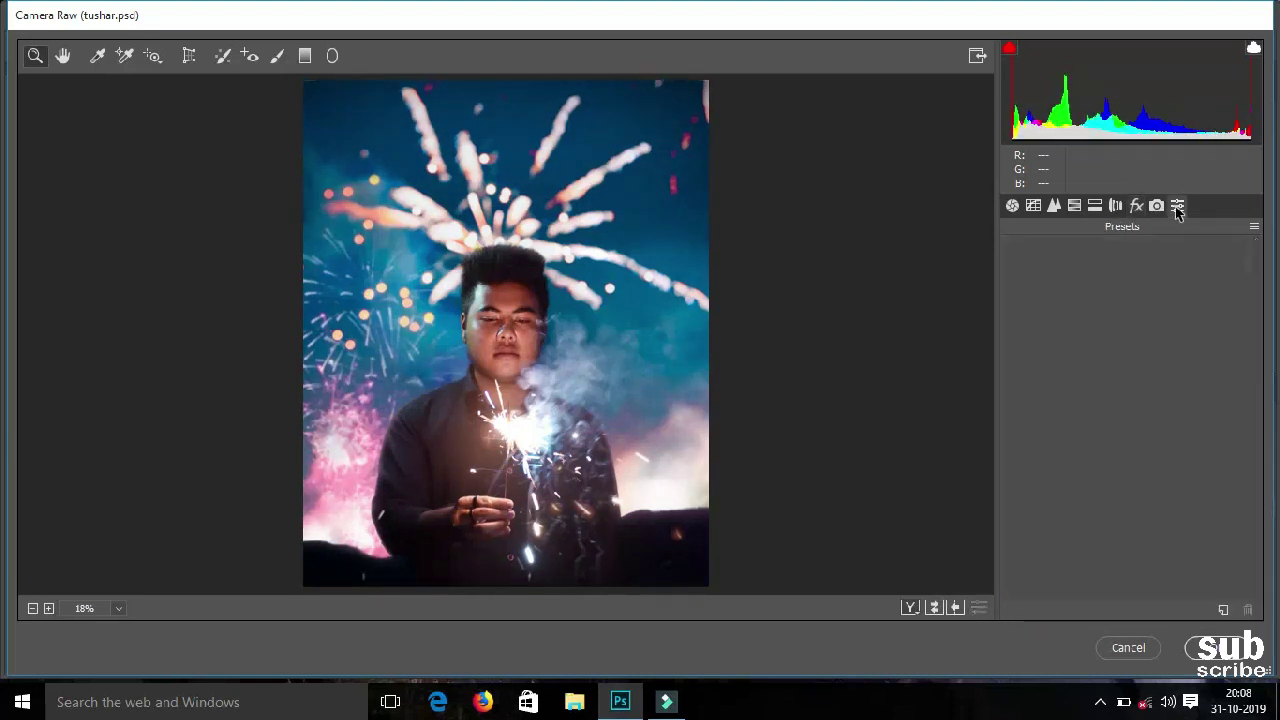
left_click_drag(1130, 558, 1127, 562)
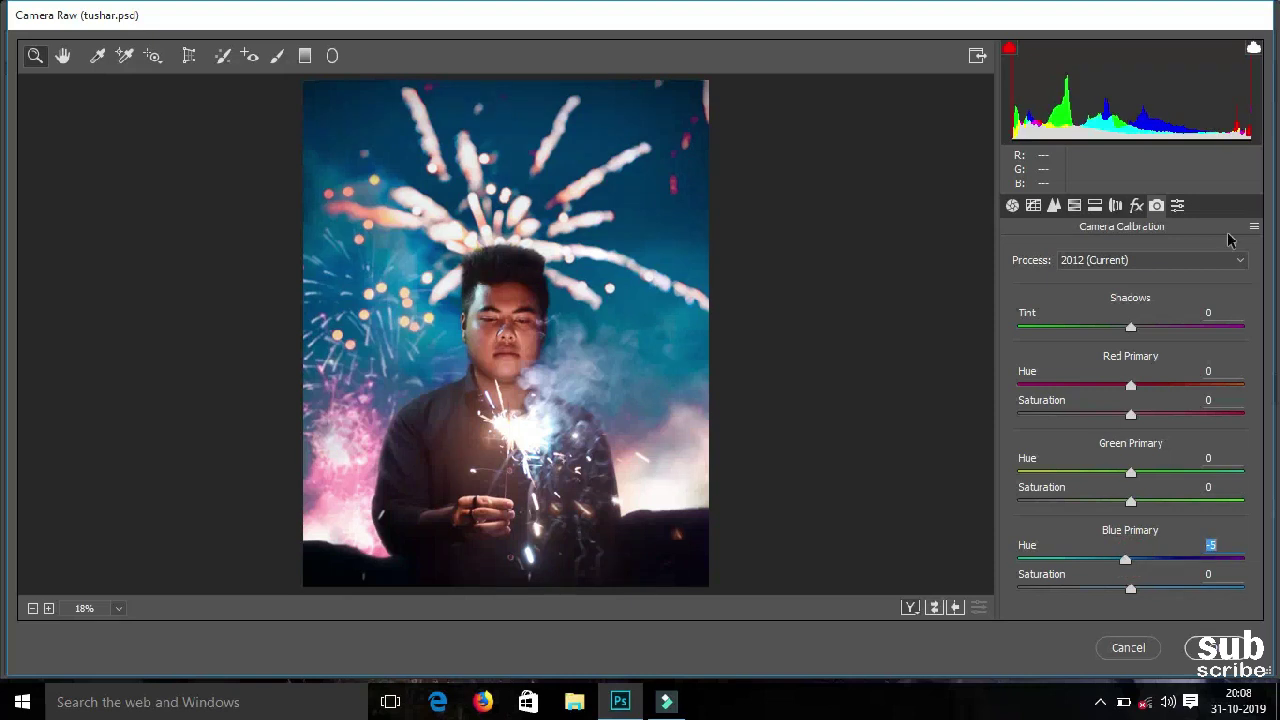
left_click(1214, 647)
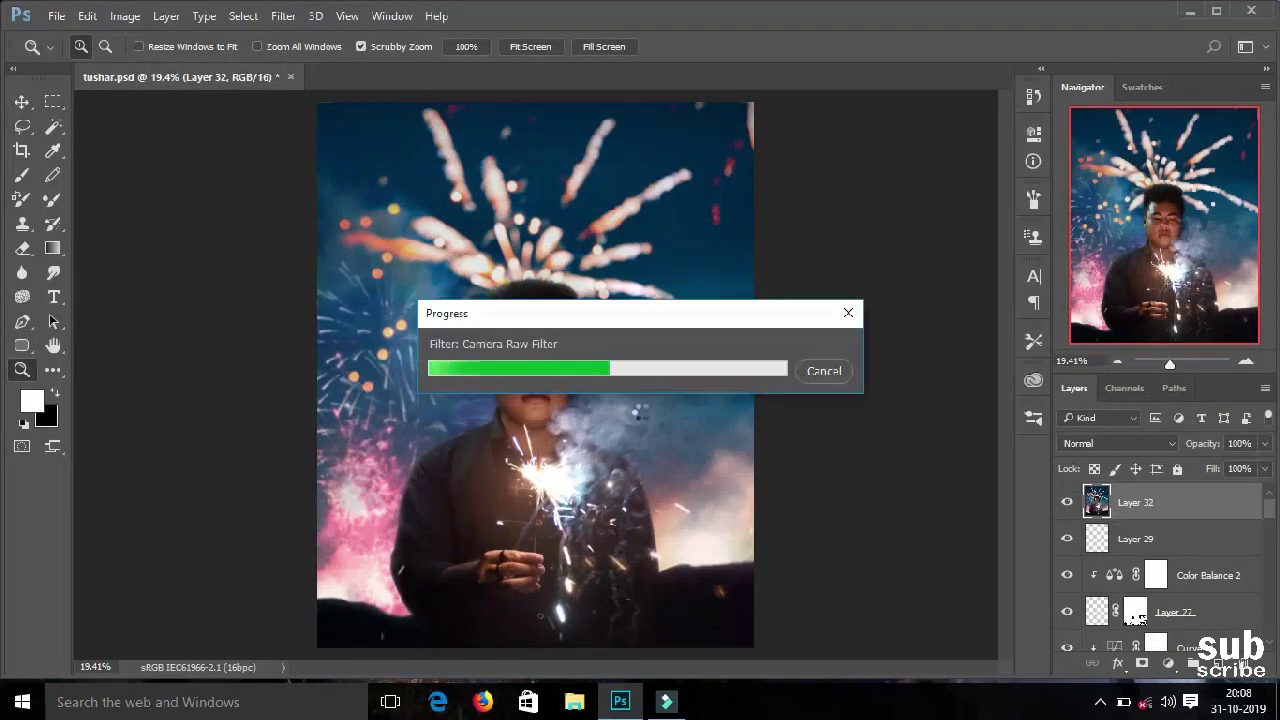
Toggle Layer 32's visibility to compare the composite before and after grading
left_click(1067, 502)
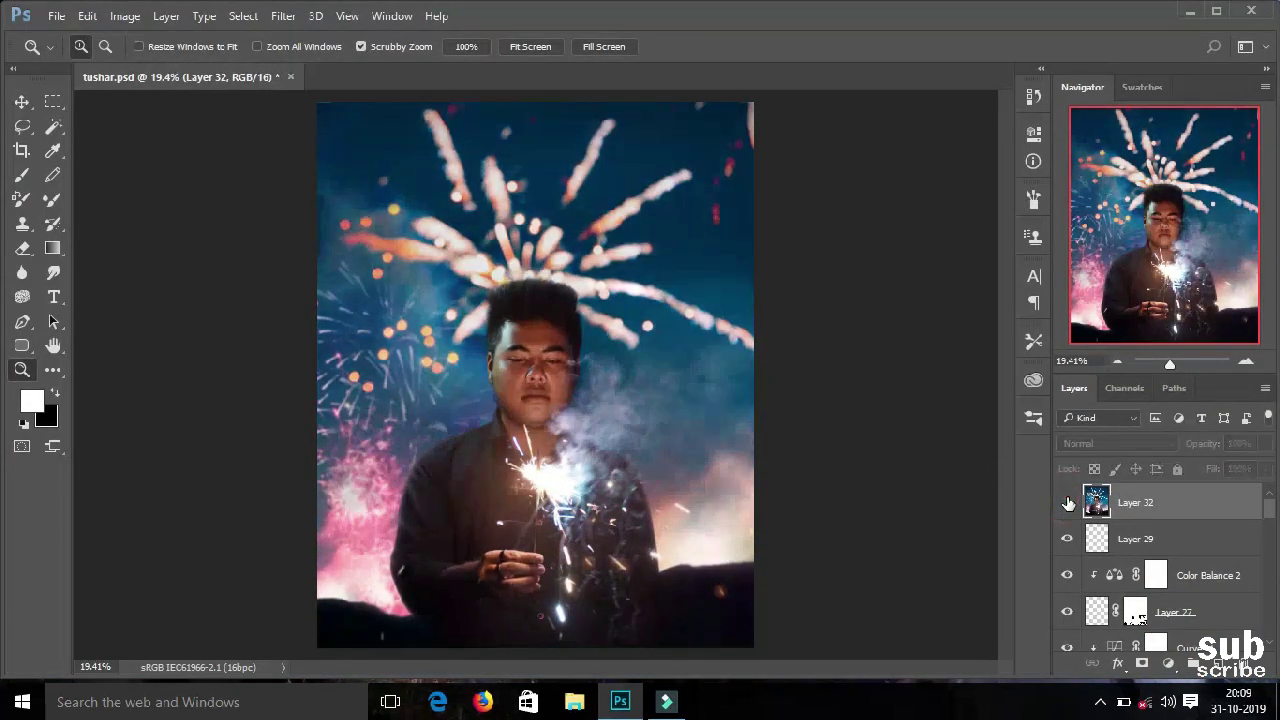